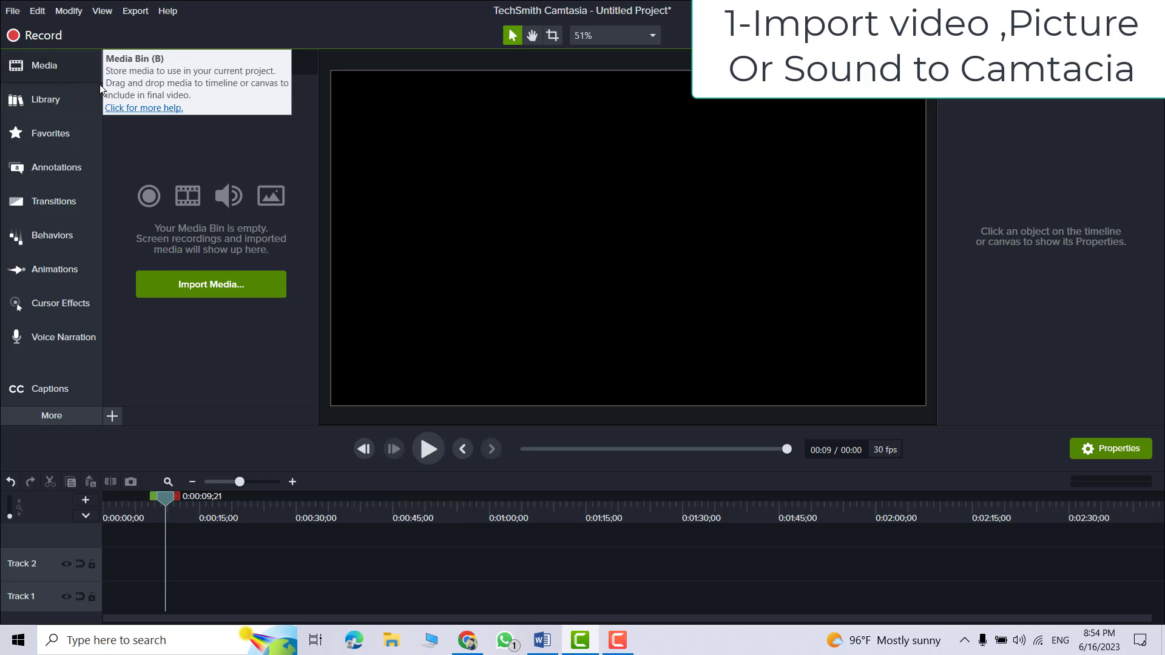
- Import the "cell size in excel" MP4 video and place it at the start of Track 1
{"action": "left_click", "coordinate": [206, 289]}
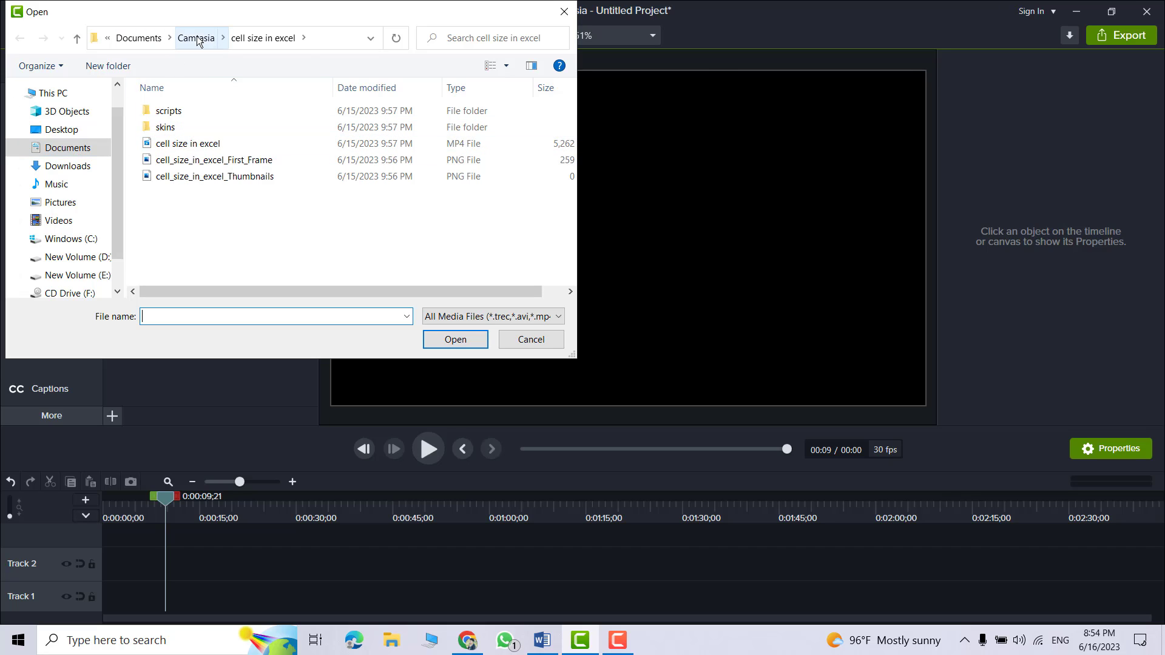
{"action": "left_click", "coordinate": [187, 149]}
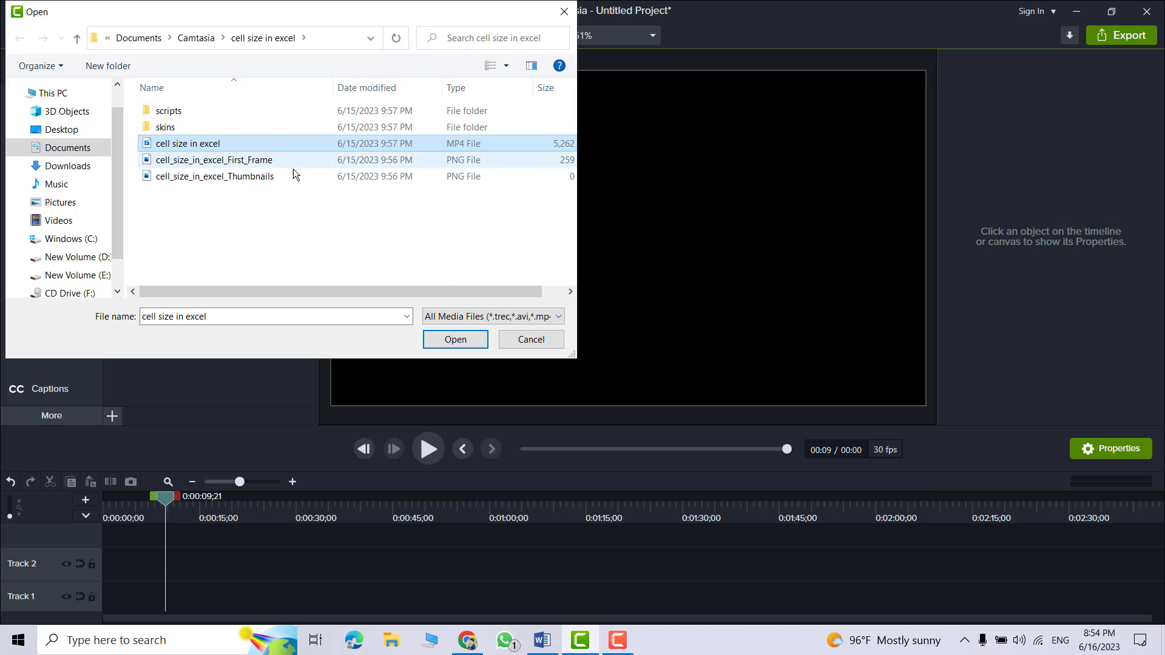
{"action": "left_click", "coordinate": [456, 340]}
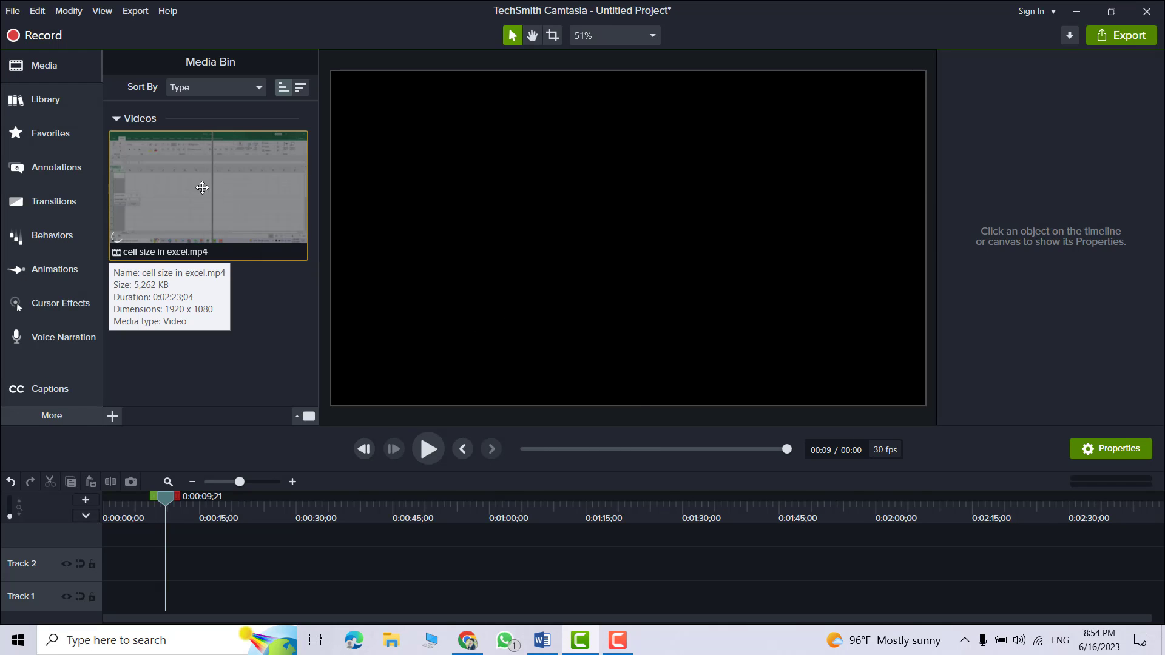
{"action": "left_click_drag", "start_coordinate": [198, 187], "coordinate": [159, 582]}
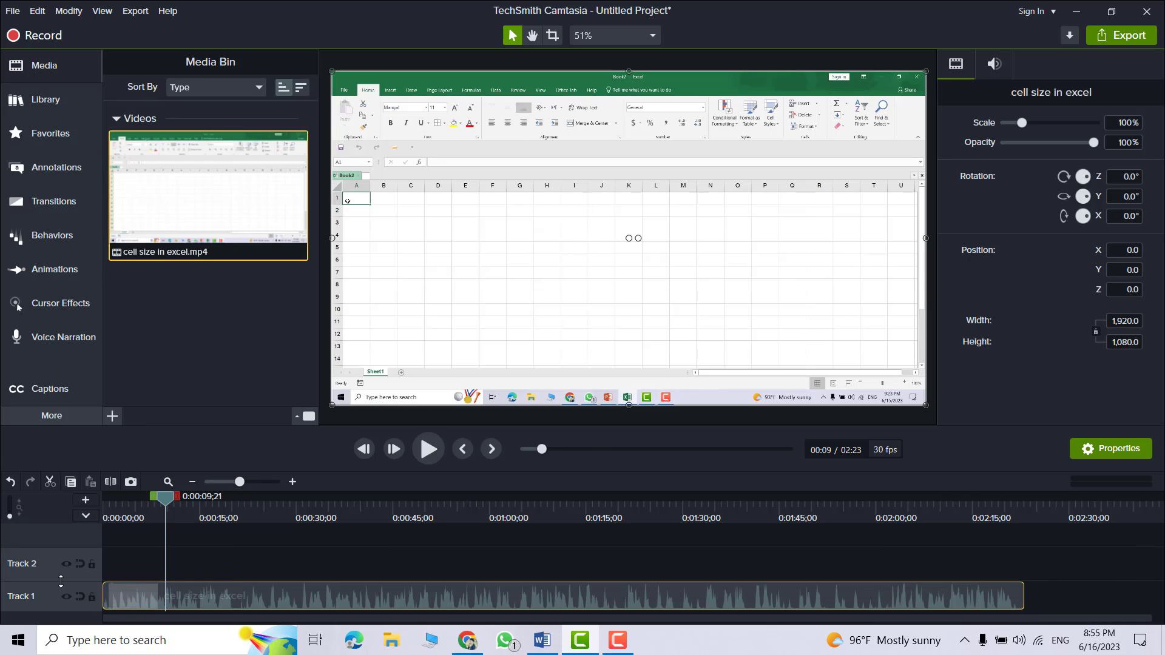
{"action": "left_click_drag", "start_coordinate": [61, 581], "coordinate": [63, 588]}
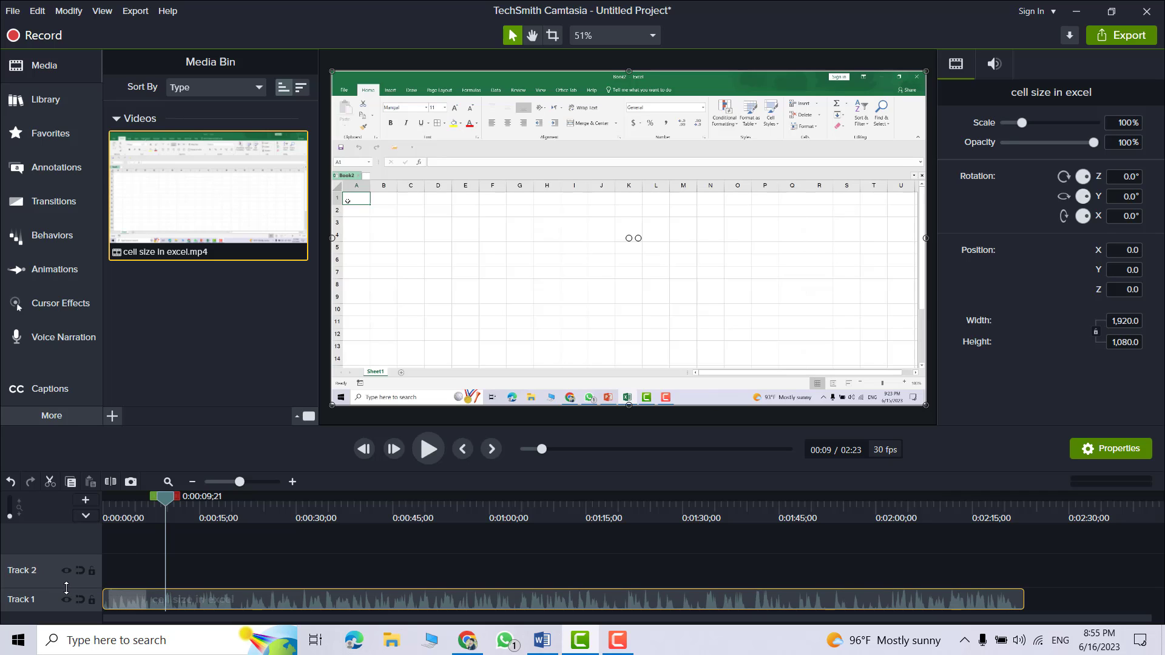
- Separate the audio and video of the "cell size in excel" clip on Track 1
{"action": "left_click", "coordinate": [323, 555]}
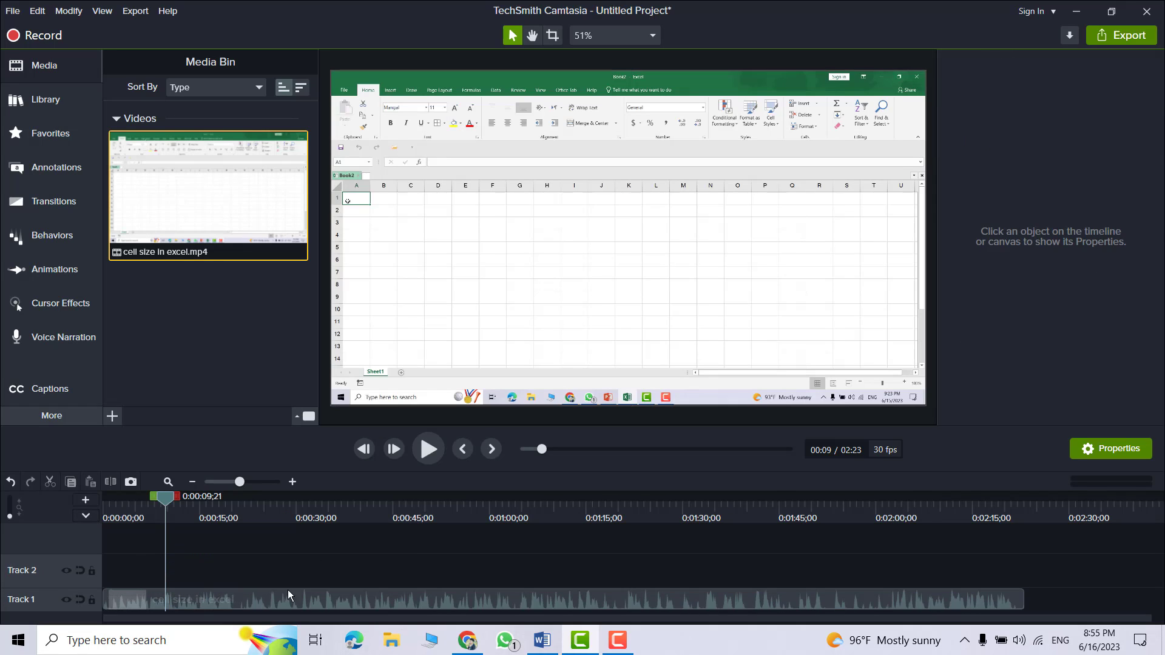
{"action": "left_click", "coordinate": [292, 598]}
{"action": "right_click", "coordinate": [293, 598]}
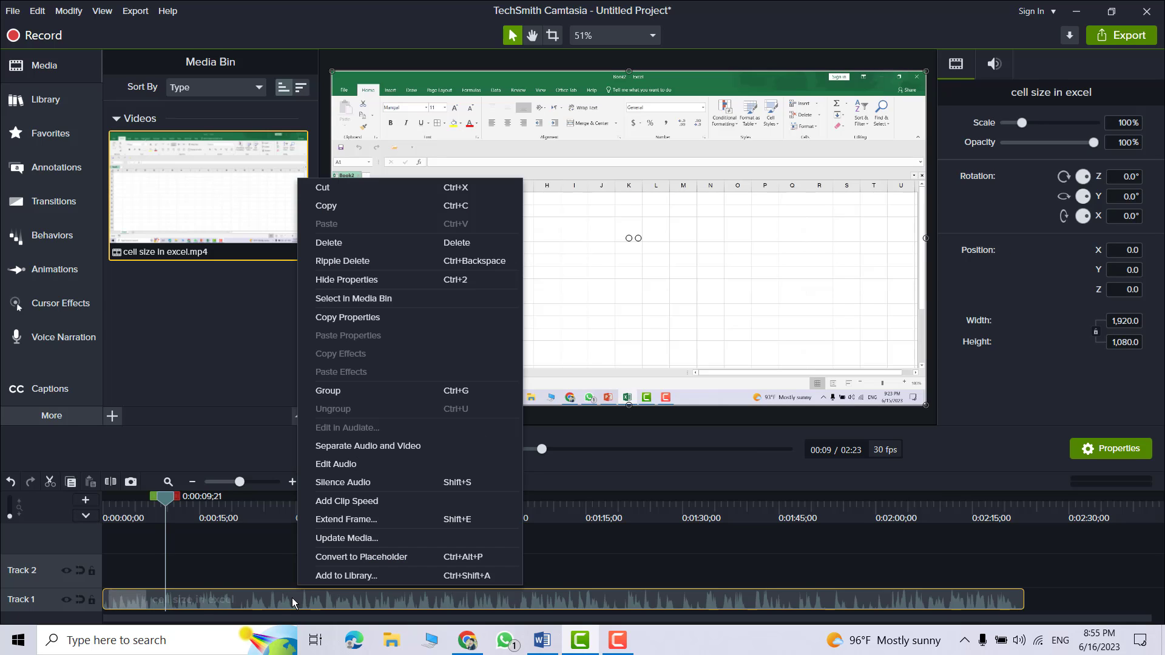
{"action": "key", "text": "Escape"}
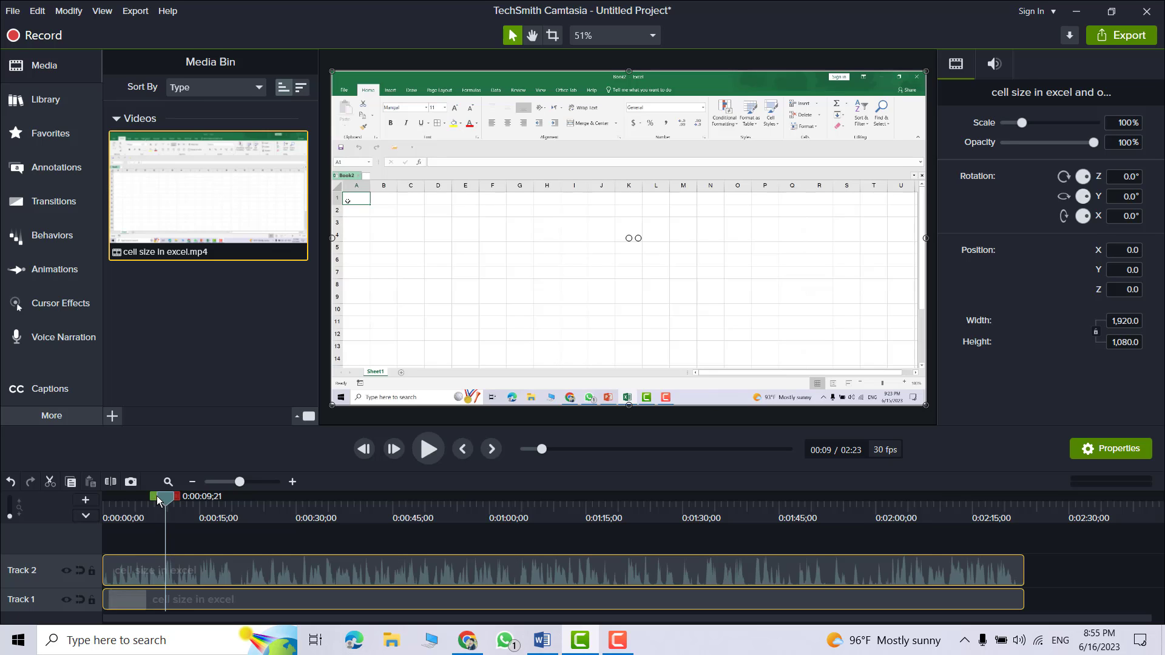
- Preview the footage from the beginning and split the audio and video clips at 0:00:01;20, just before the speech starts
{"action": "left_click_drag", "start_coordinate": [162, 499], "coordinate": [107, 499]}
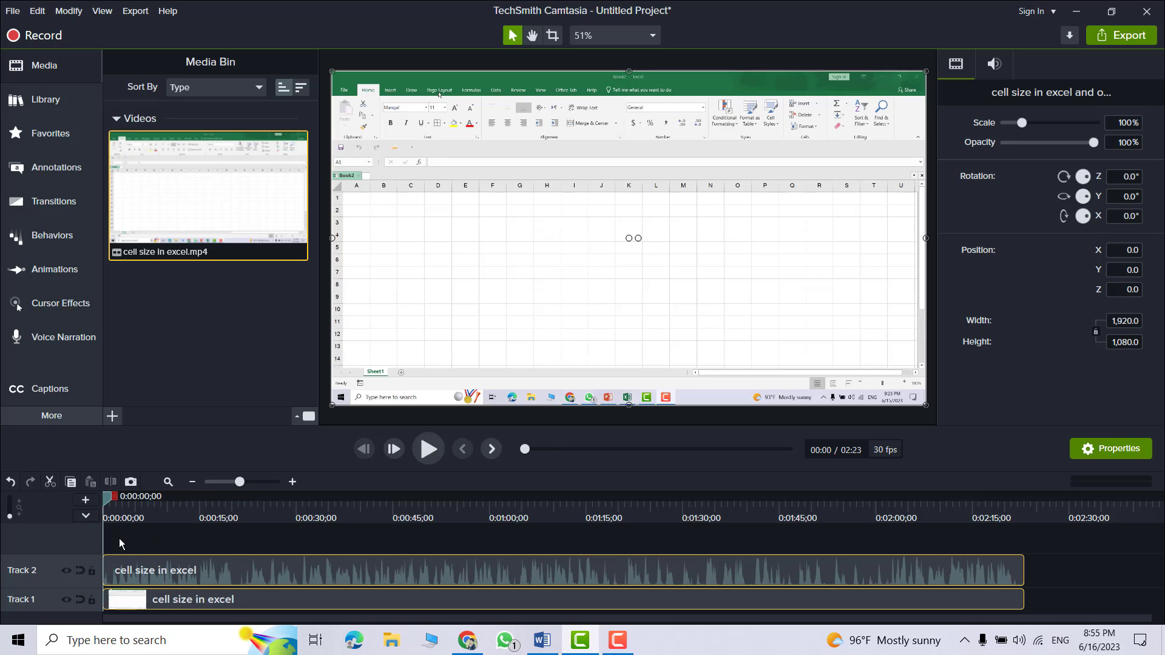
{"action": "left_click", "coordinate": [292, 481]}
{"action": "left_click", "coordinate": [293, 482]}
{"action": "left_click", "coordinate": [292, 482]}
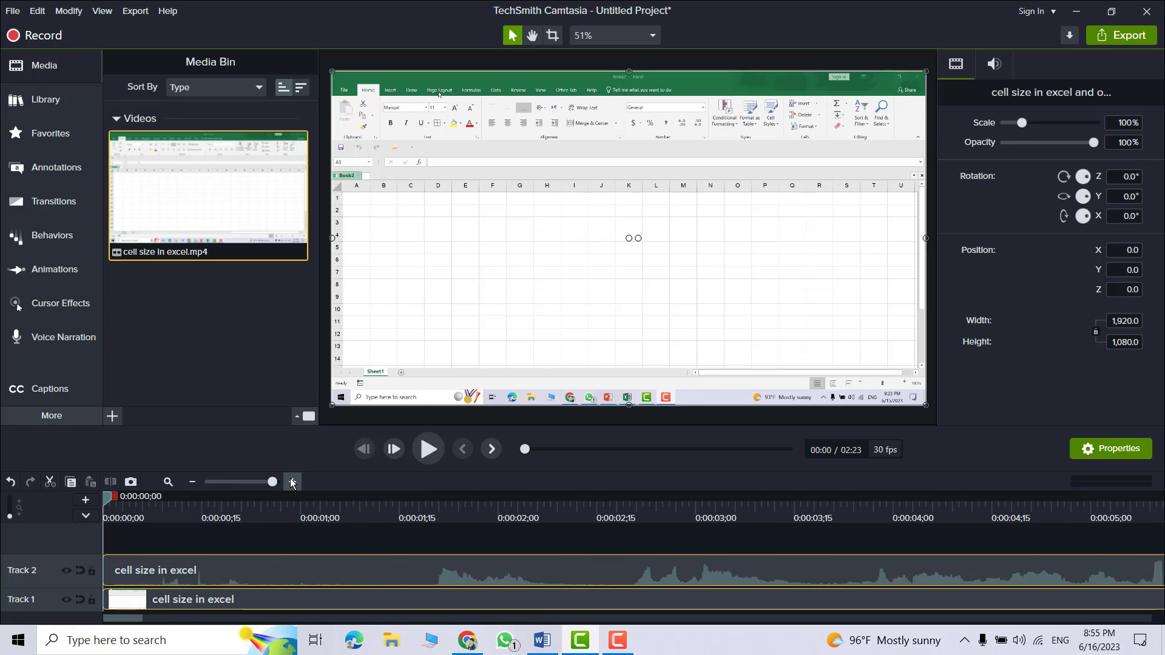
{"action": "left_click", "coordinate": [427, 447]}
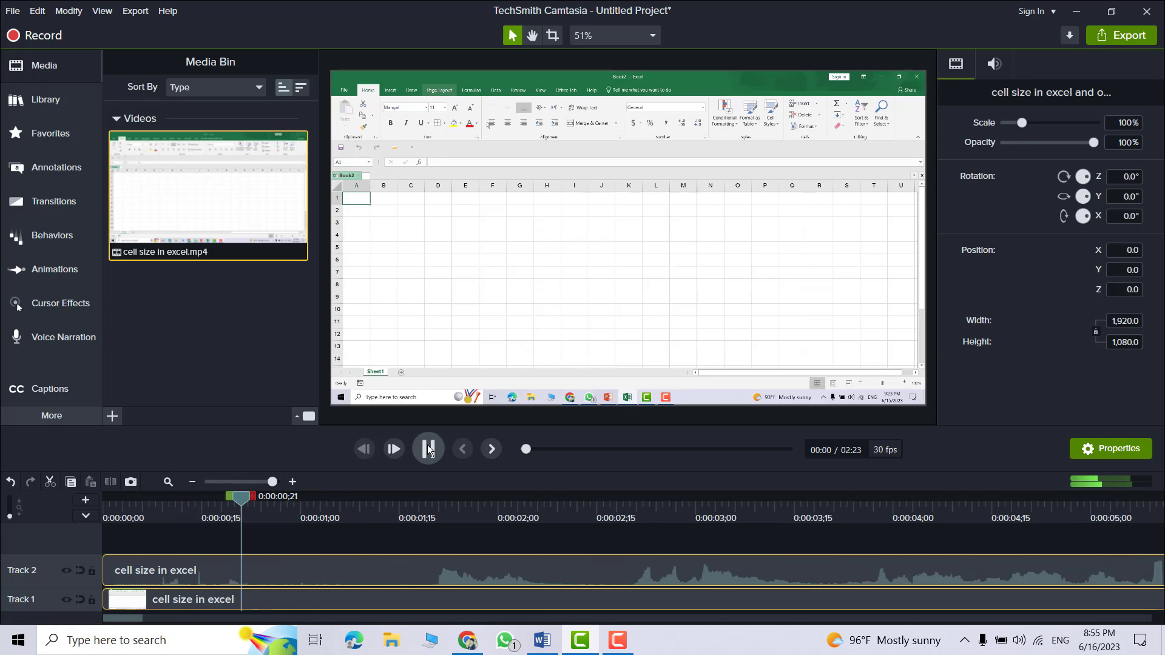
{"action": "left_click", "coordinate": [427, 448]}
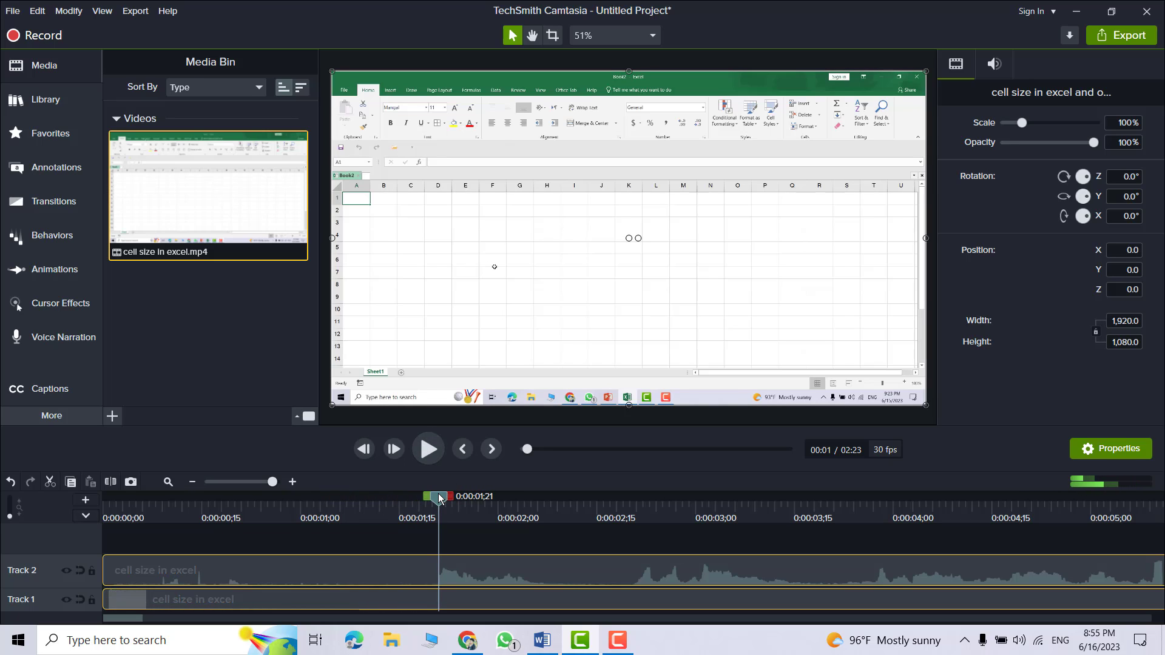
{"action": "left_click_drag", "start_coordinate": [436, 494], "coordinate": [432, 494]}
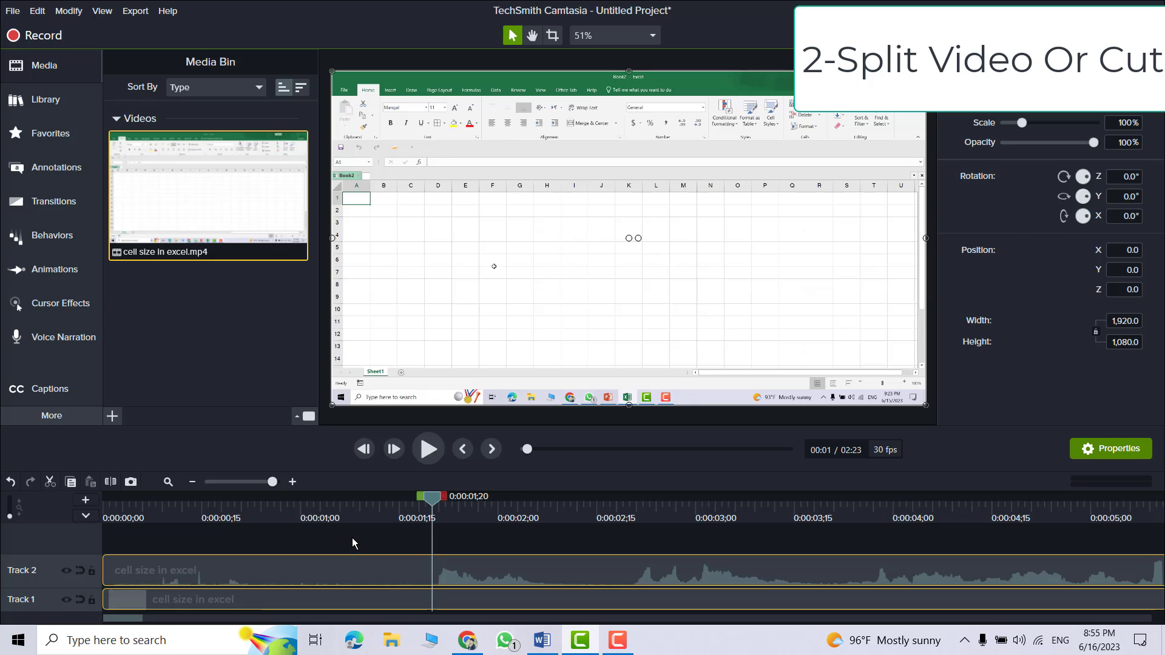
{"action": "left_click_drag", "start_coordinate": [352, 537], "coordinate": [326, 609]}
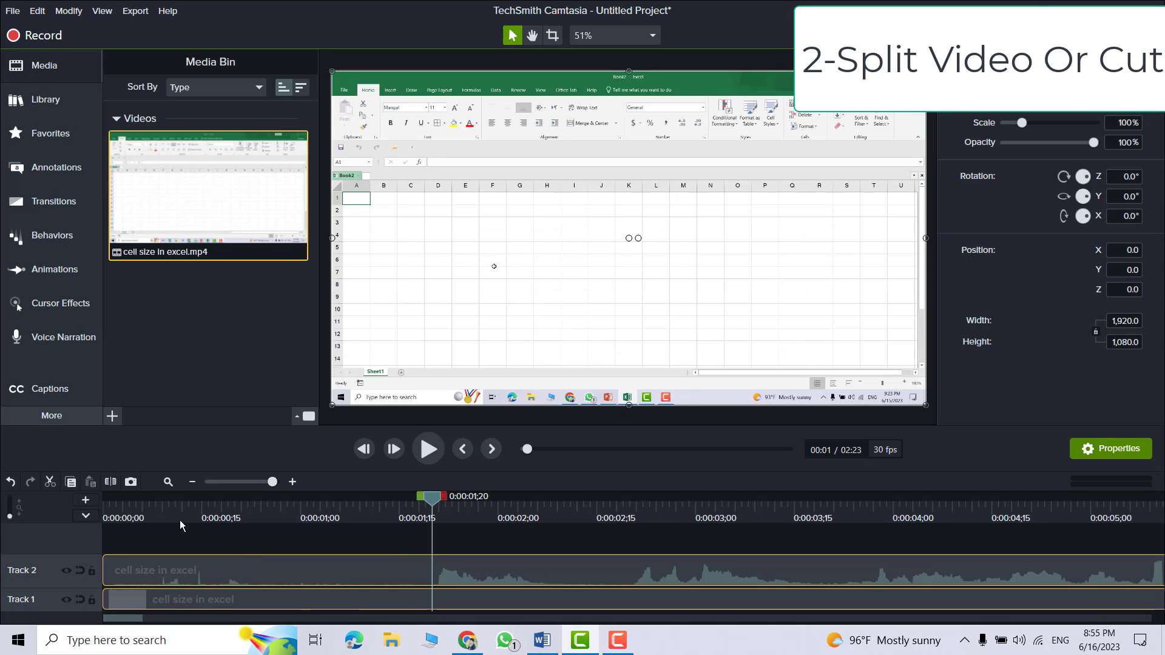
{"action": "left_click", "coordinate": [111, 482]}
- Delete both segments before the split and move the remaining audio and video clips to start at about 0:00:00;18
{"action": "left_click_drag", "start_coordinate": [329, 530], "coordinate": [319, 622]}
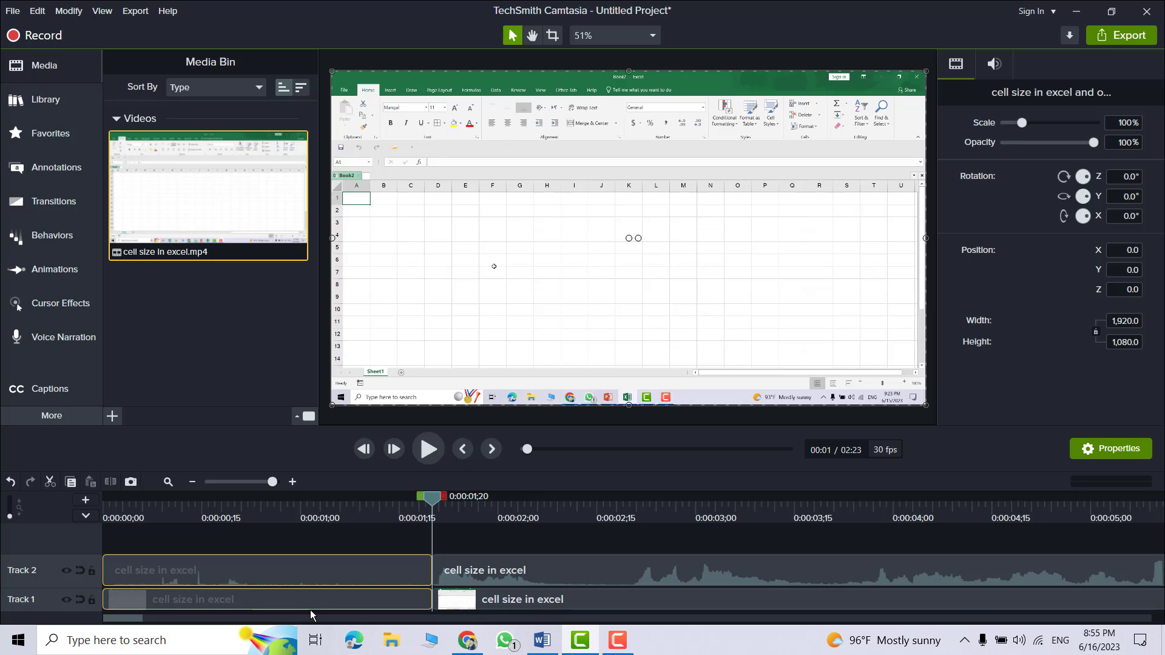
{"action": "key", "text": "Delete"}
{"action": "left_click_drag", "start_coordinate": [342, 551], "coordinate": [261, 600]}
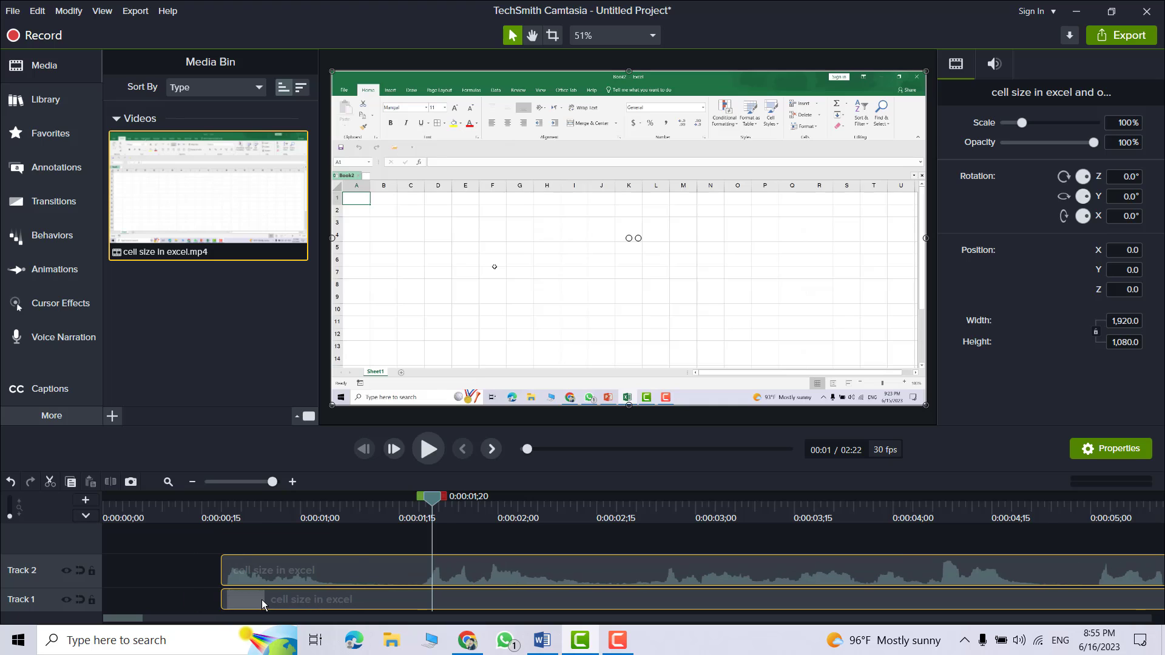
{"action": "left_click_drag", "start_coordinate": [429, 506], "coordinate": [214, 550]}
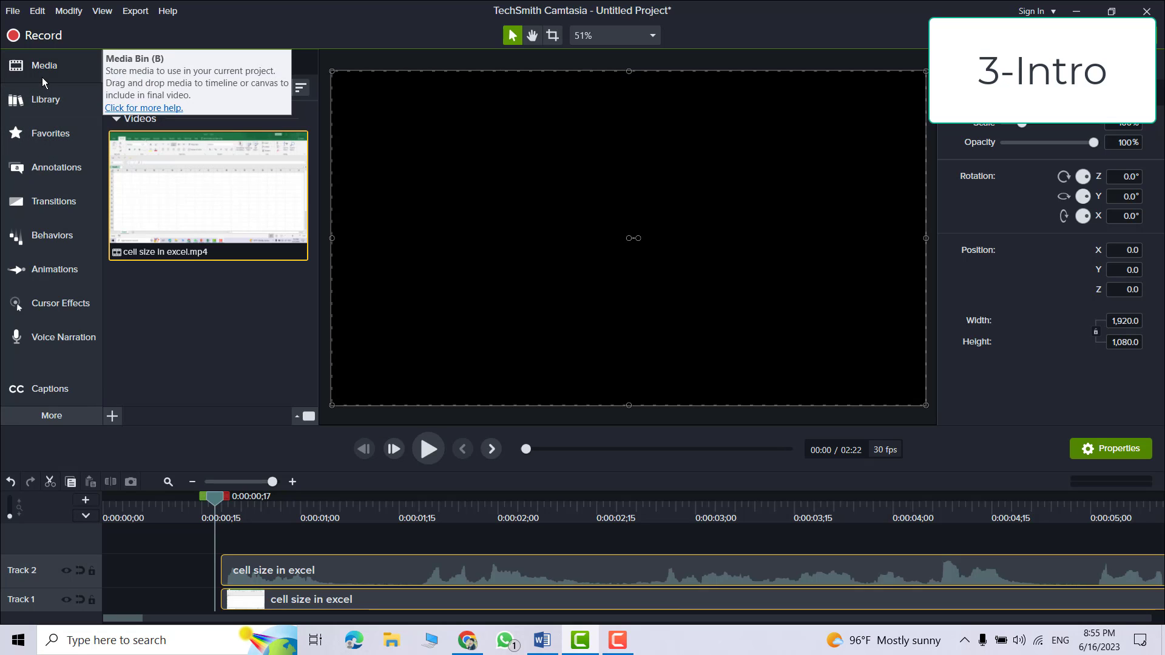
- Add the "spinningcomputer" intro from the Camtasia 2021 library at the start of the timeline on Track 3
{"action": "left_click", "coordinate": [43, 99]}
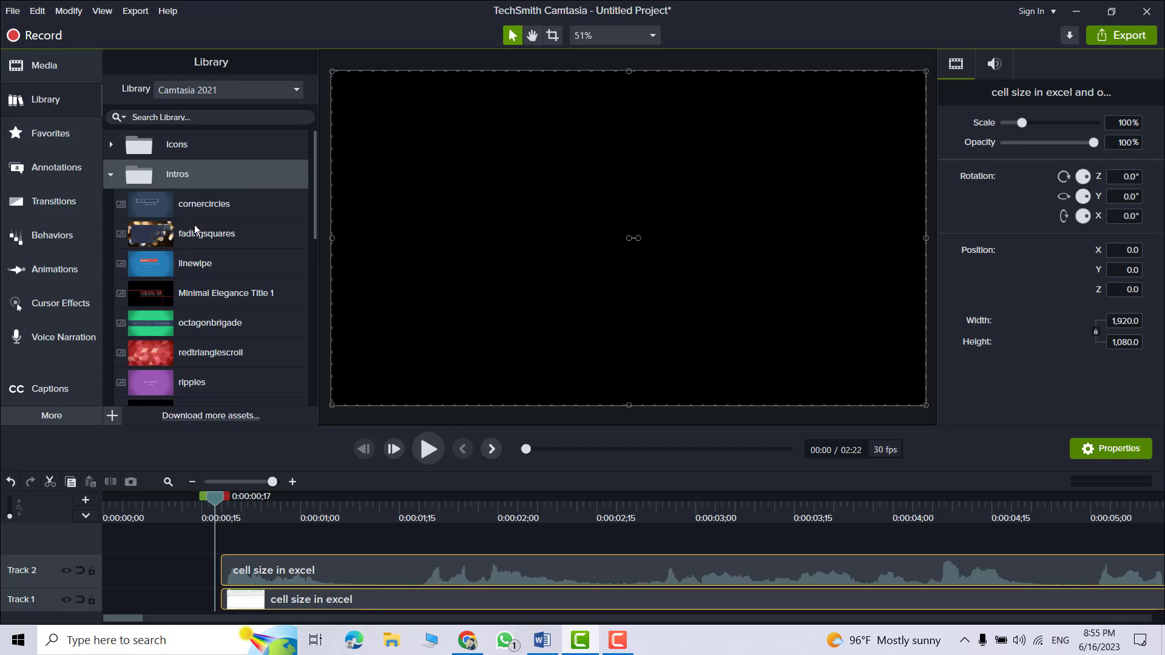
{"action": "scroll", "coordinate": [201, 291], "scroll_direction": "down", "scroll_amount": 2}
{"action": "scroll", "coordinate": [213, 303], "scroll_direction": "down", "scroll_amount": 2}
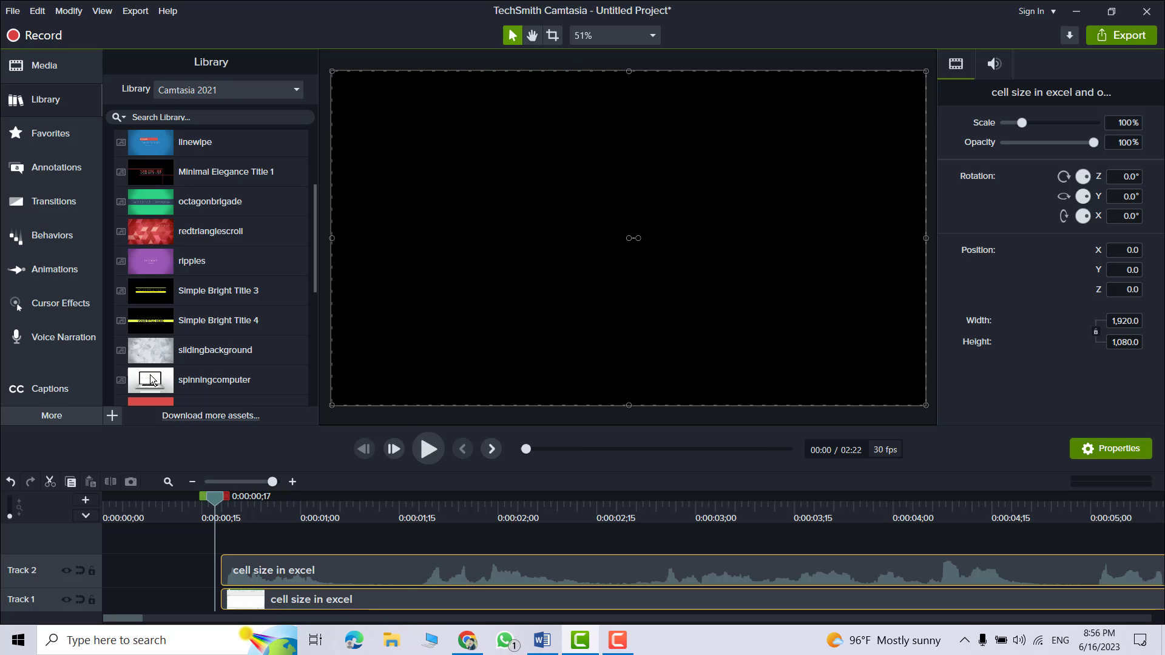
{"action": "left_click_drag", "start_coordinate": [154, 382], "coordinate": [143, 597]}
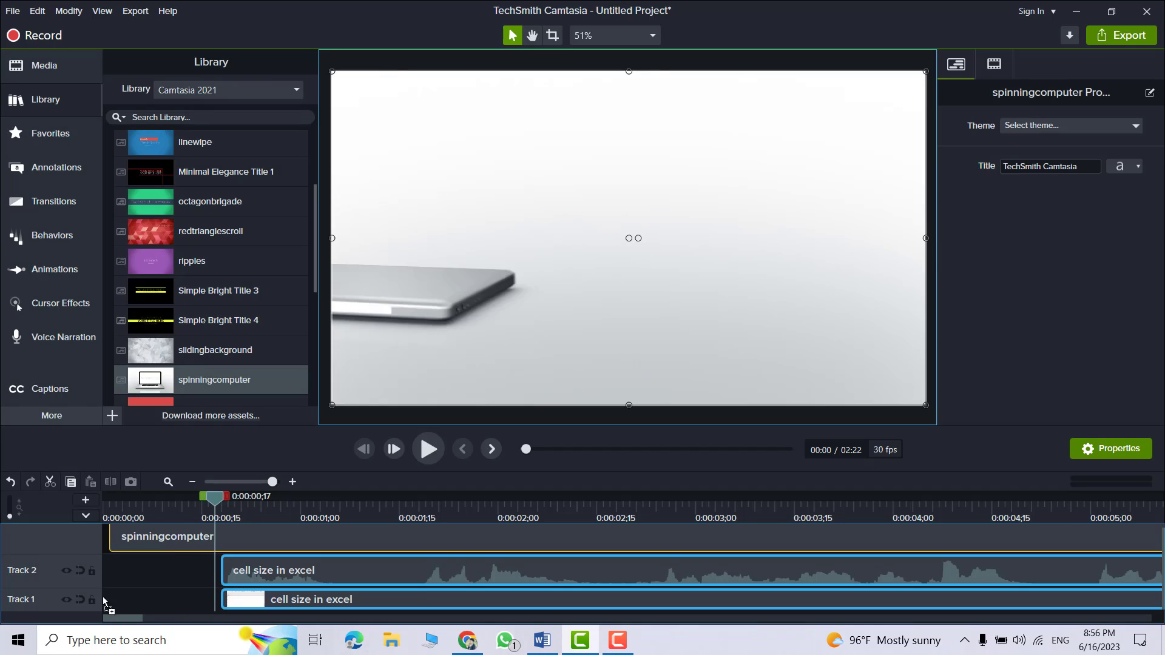
{"action": "scroll", "coordinate": [118, 582], "scroll_direction": "down", "scroll_amount": 3}
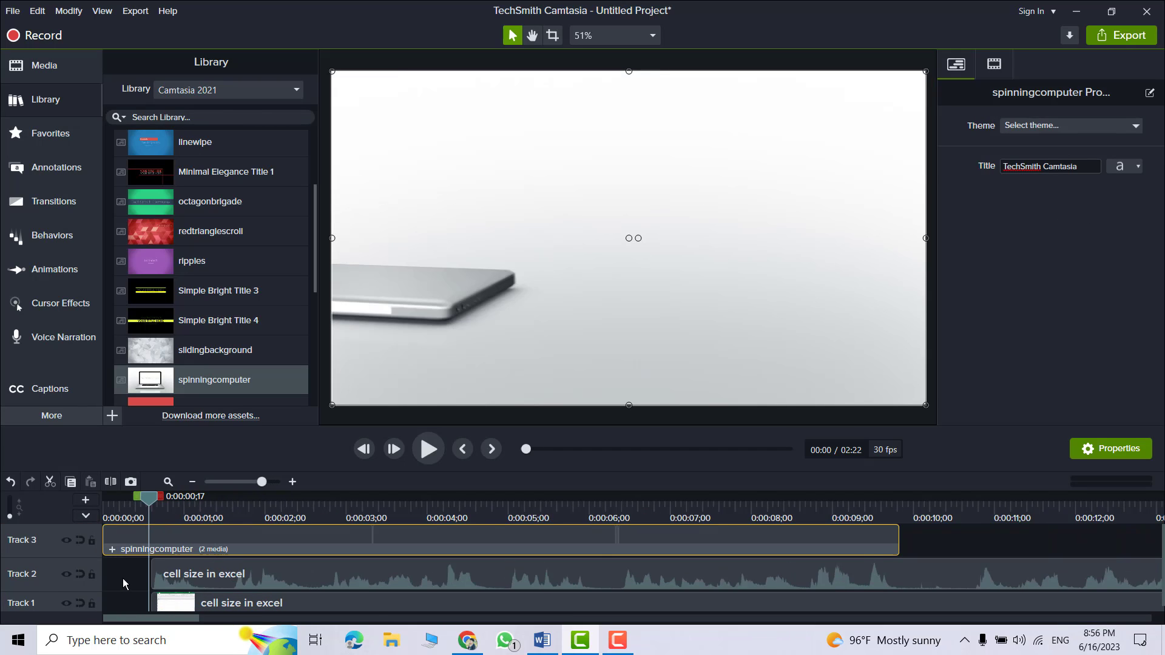
- Shorten the spinningcomputer intro to about 2 seconds and shift the "cell size in excel" audio and video clips to start after it
{"action": "left_click_drag", "start_coordinate": [723, 536], "coordinate": [236, 535]}
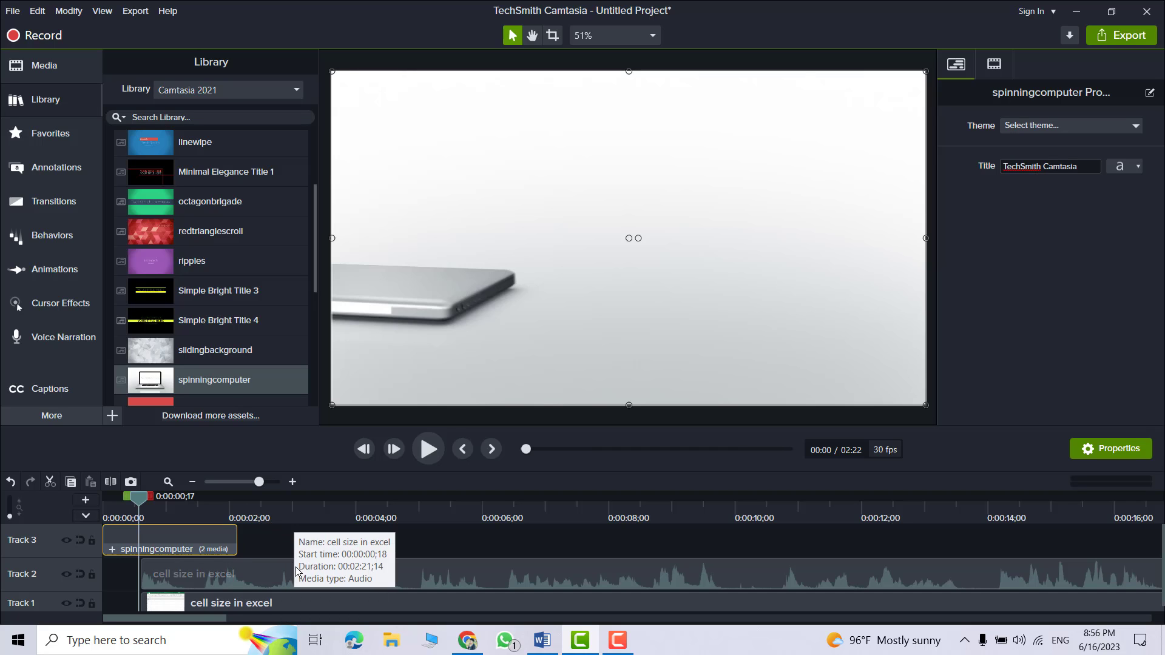
{"action": "left_click", "coordinate": [286, 599]}
{"action": "left_click_drag", "start_coordinate": [314, 581], "coordinate": [439, 581]}
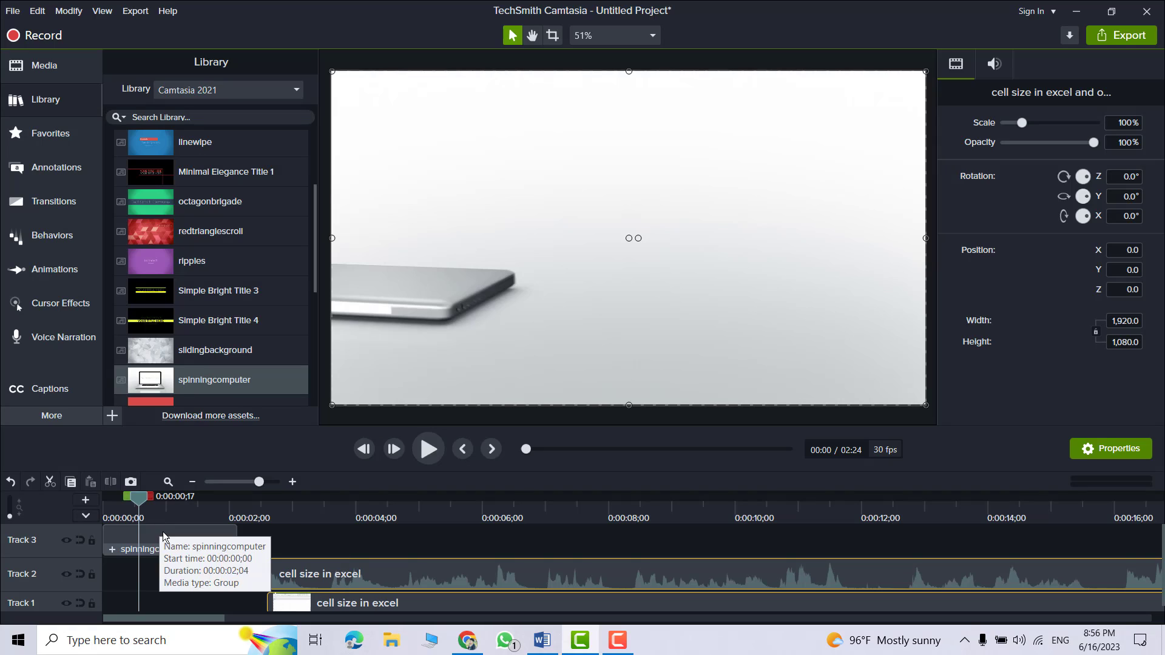
- Move the spinningcomputer intro down to the start of Track 1 and preview it from the beginning
{"action": "left_click_drag", "start_coordinate": [163, 531], "coordinate": [163, 589]}
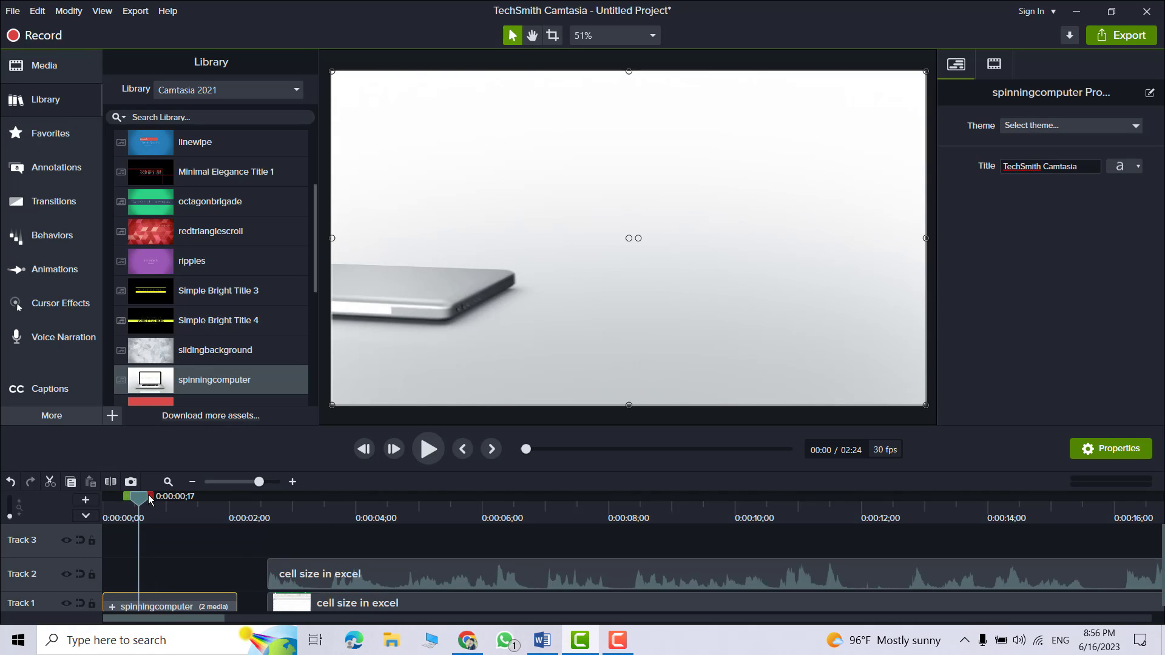
{"action": "left_click_drag", "start_coordinate": [141, 498], "coordinate": [107, 508]}
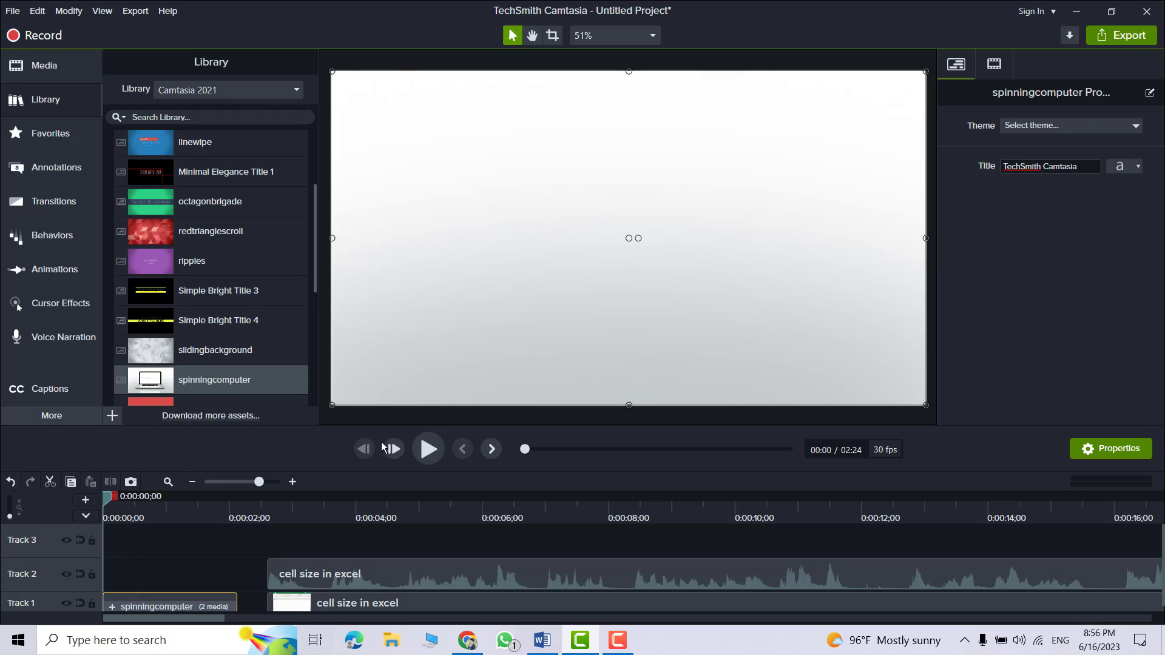
{"action": "left_click", "coordinate": [427, 449]}
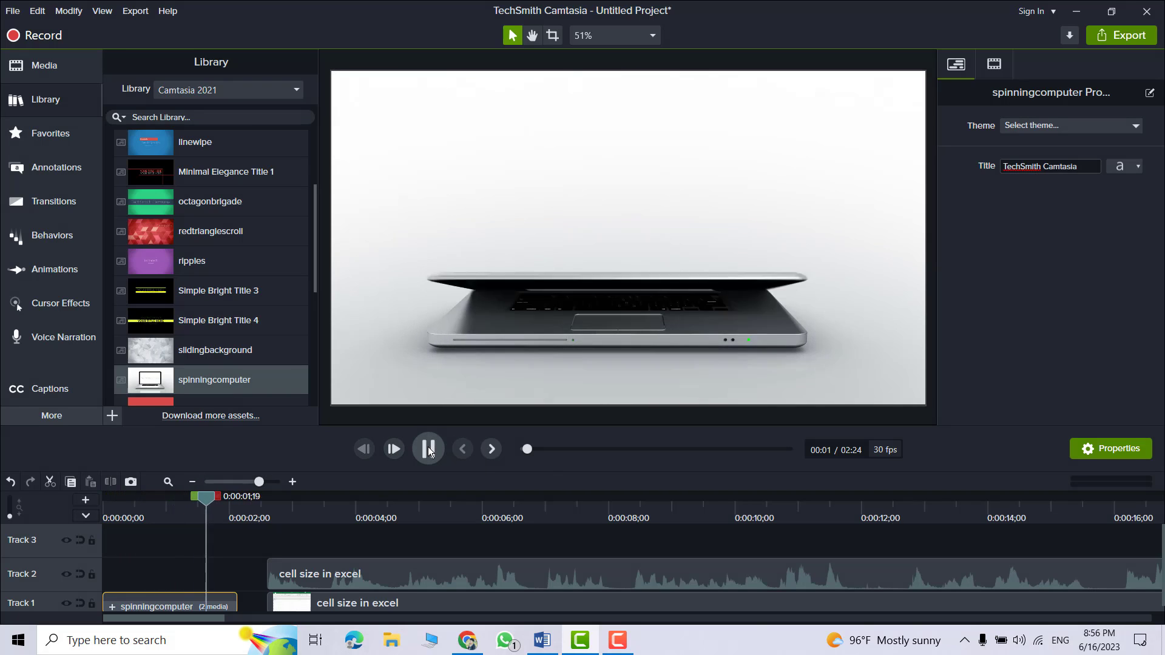
{"action": "left_click", "coordinate": [428, 449]}
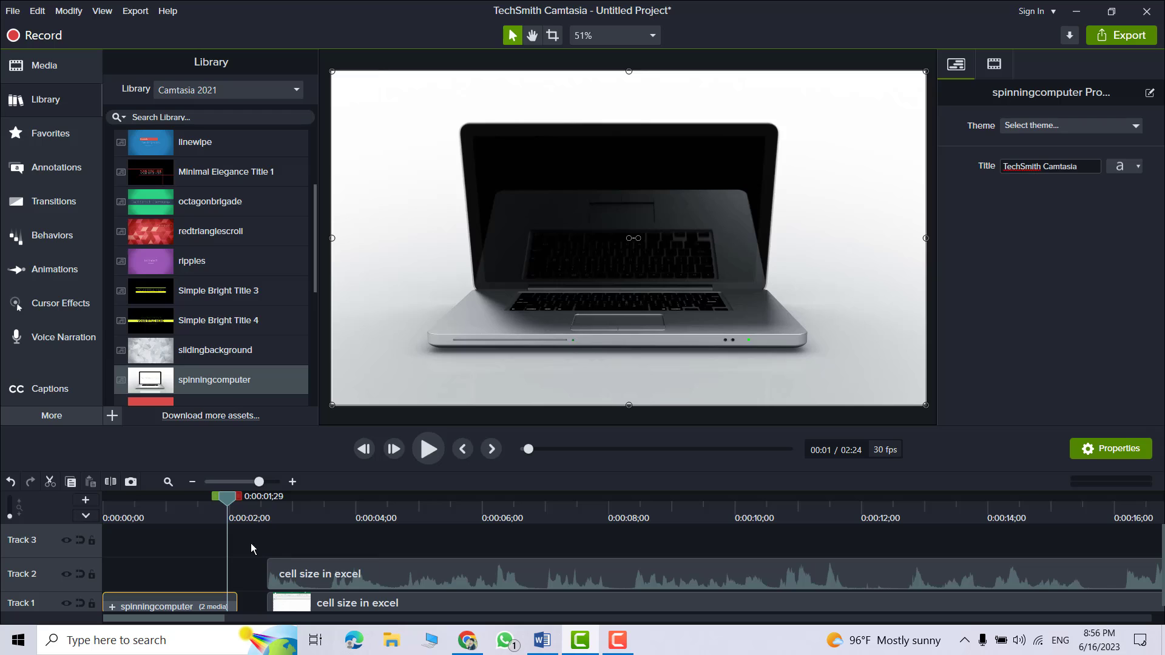
- Move the "cell size in excel" audio to Track 3 and video to Track 2, starting at about 8.6 seconds, and extend the intro to about 8 seconds
{"action": "left_click_drag", "start_coordinate": [275, 593], "coordinate": [745, 557]}
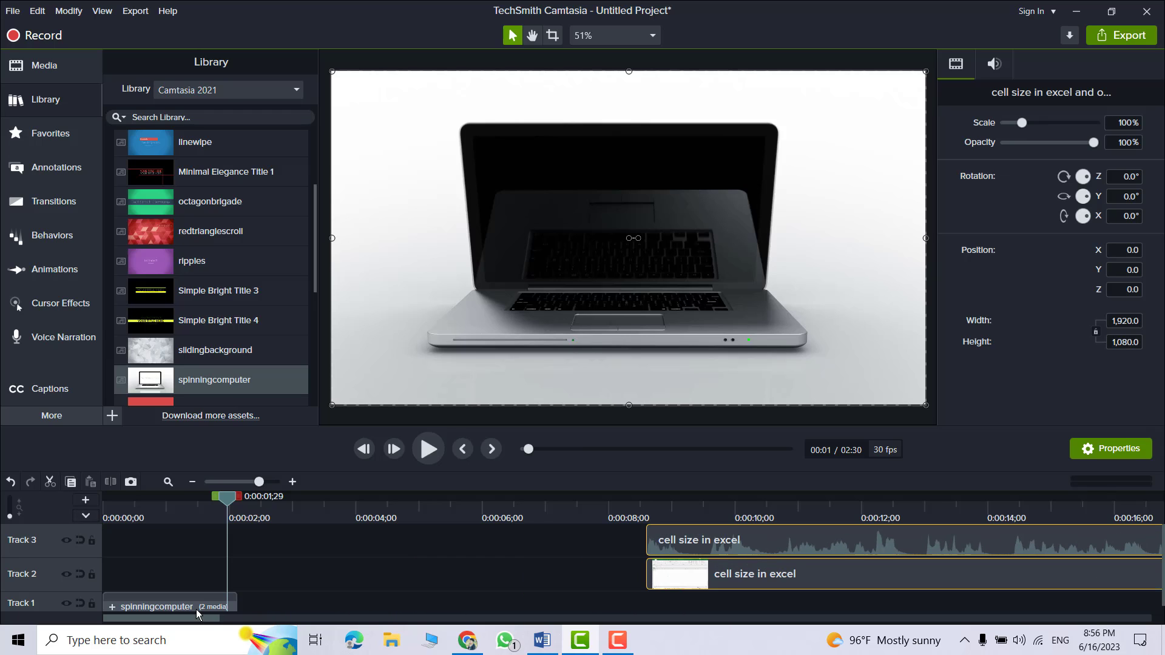
{"action": "left_click_drag", "start_coordinate": [236, 607], "coordinate": [623, 607]}
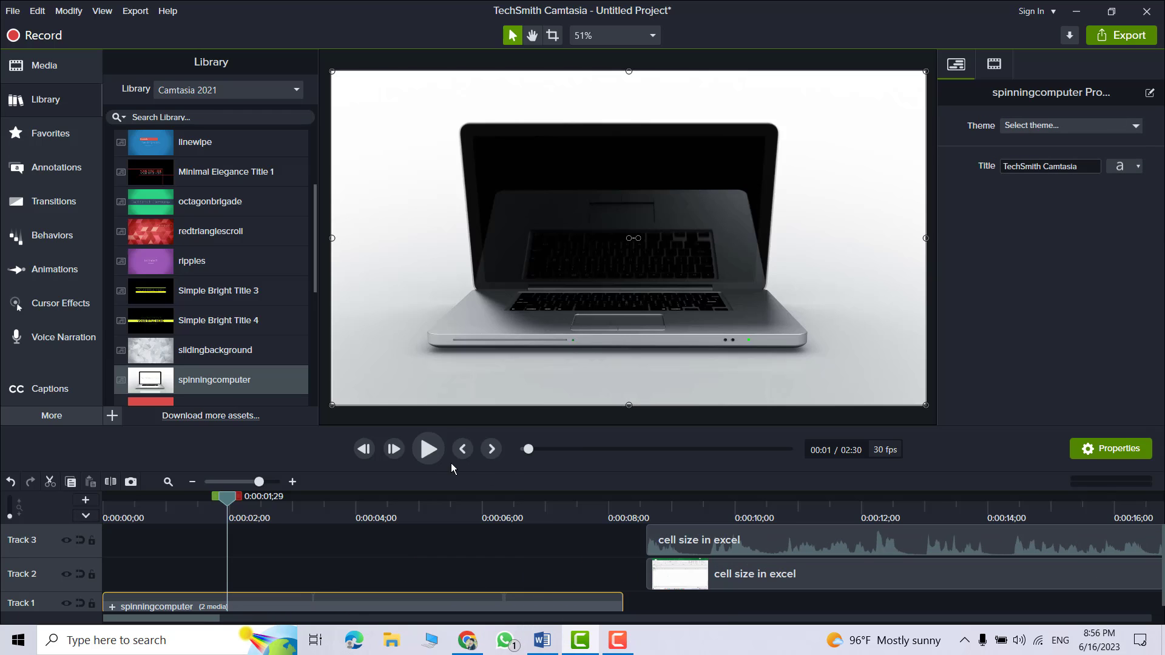
- Play the spinningcomputer intro to about 4 seconds, where its title shows, and replace the title text with "Eng-School"
{"action": "left_click", "coordinate": [428, 450]}
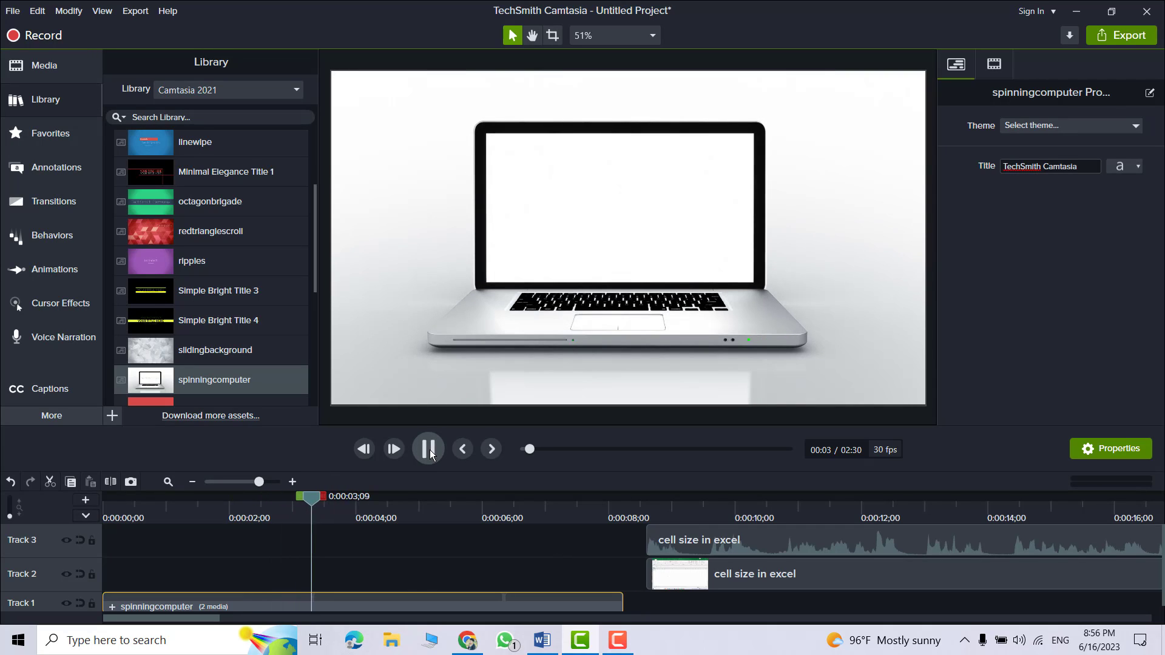
{"action": "left_click", "coordinate": [578, 216]}
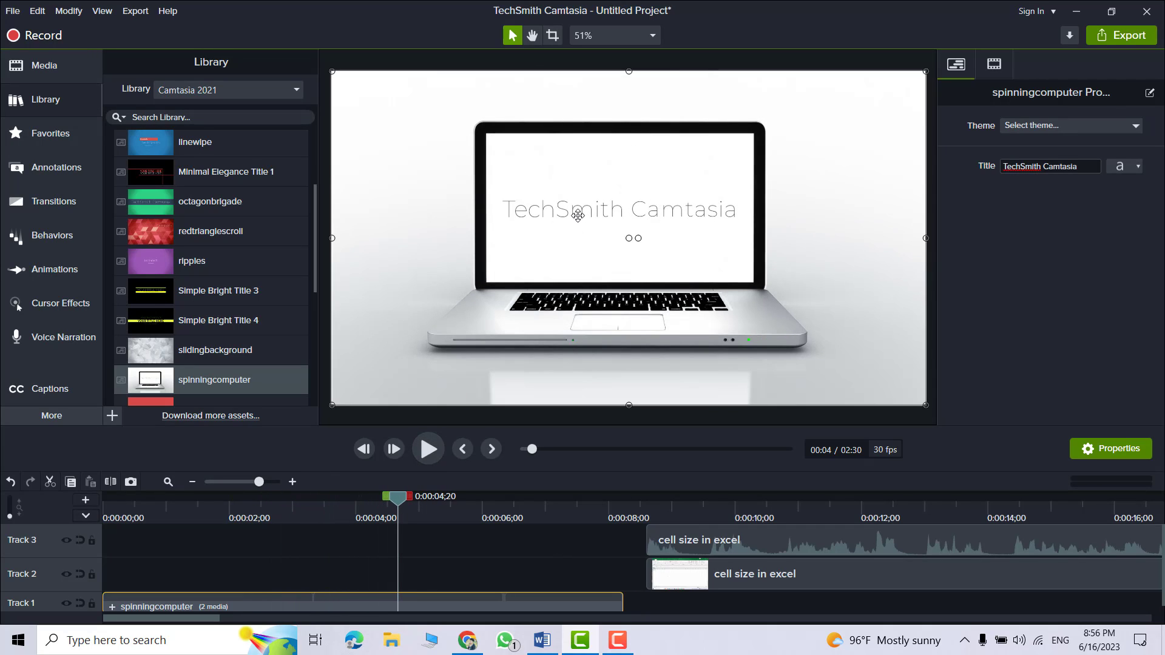
{"action": "double_click", "coordinate": [576, 212]}
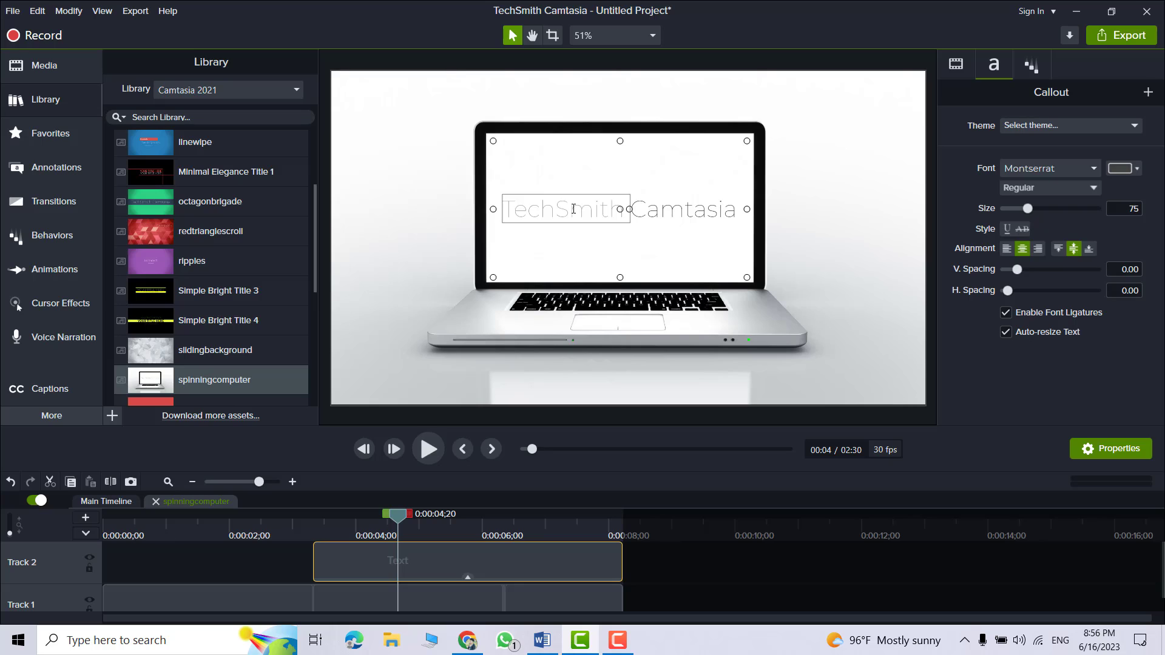
{"action": "key", "text": "BackSpace"}
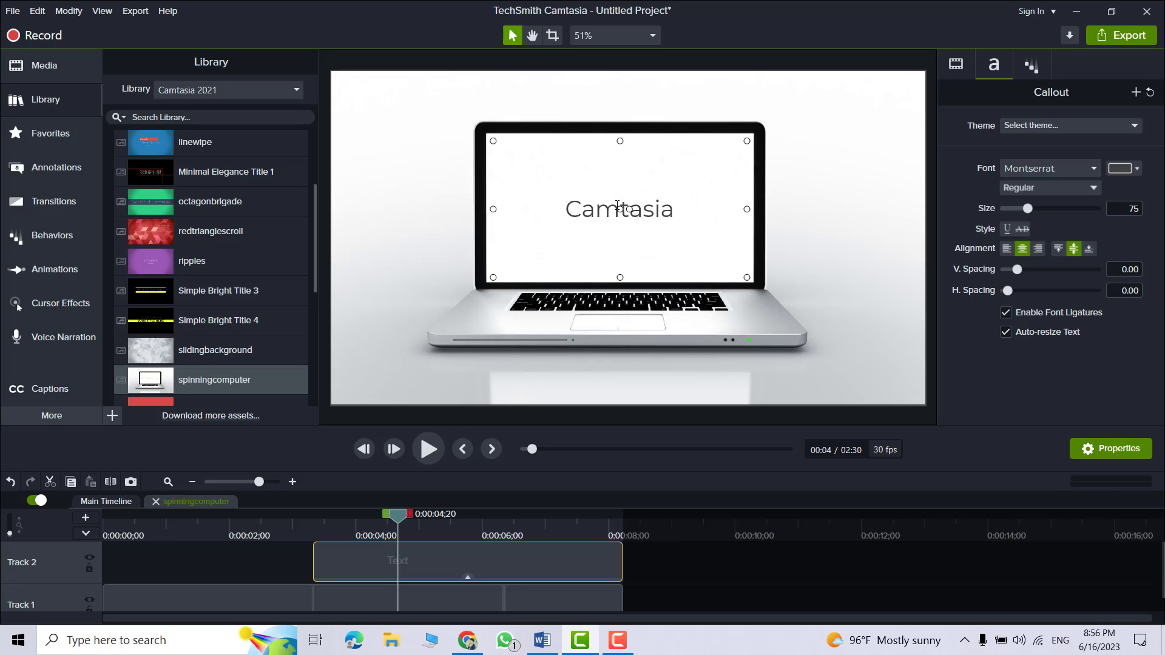
{"action": "double_click", "coordinate": [628, 208]}
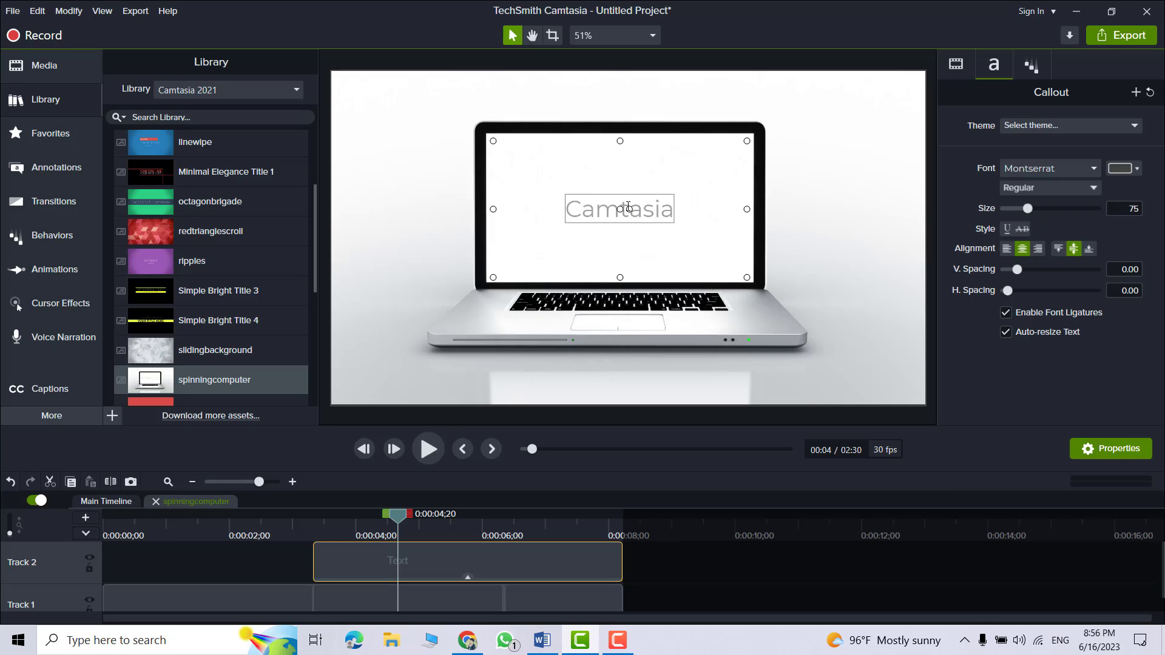
{"action": "type", "text": "E"}
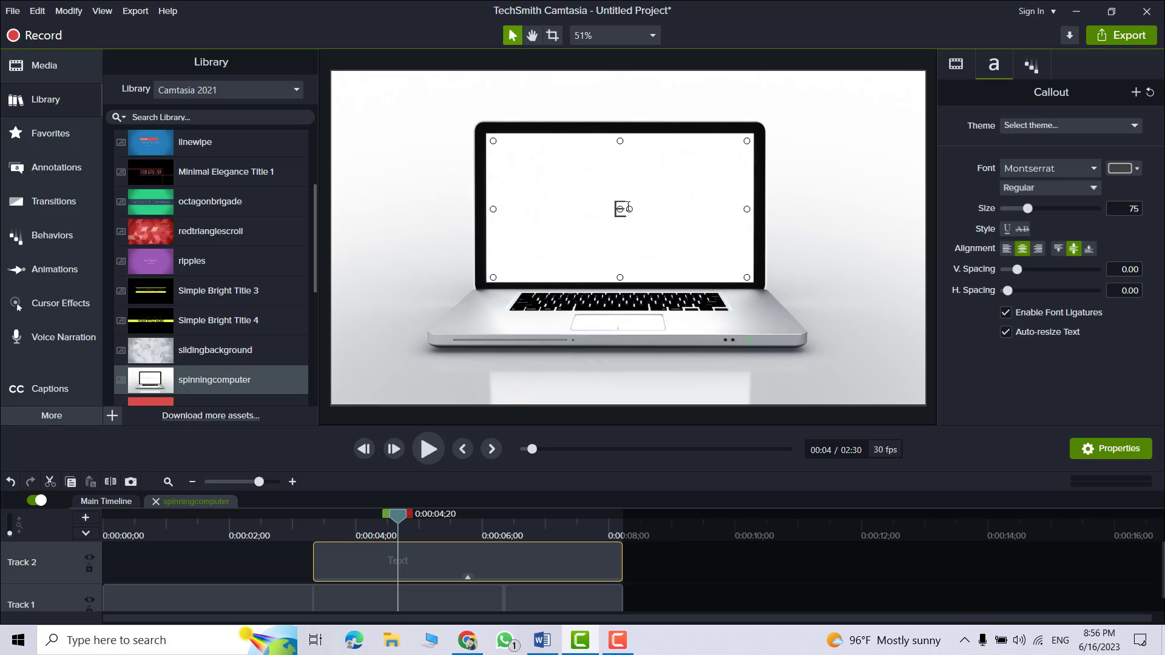
{"action": "type", "text": "ng_"}
{"action": "key", "text": "BackSpace"}
{"action": "type", "text": "School"}
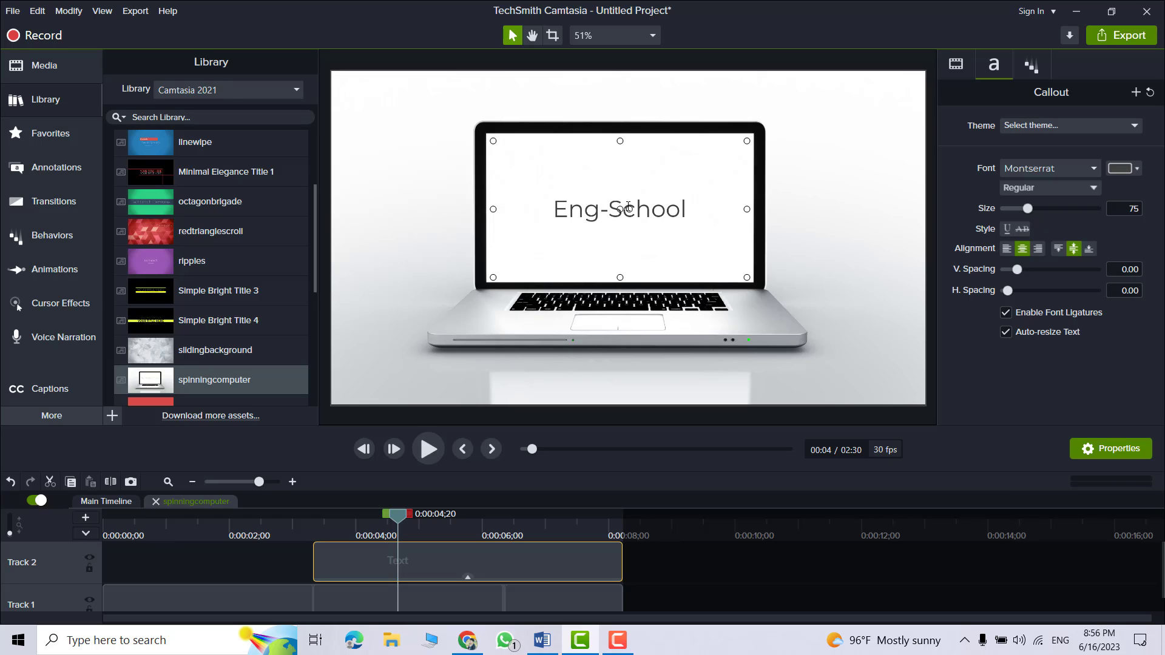
- Format the "Eng-School" intro title at size 124 in bold red
{"action": "key", "text": "ctrl+a"}
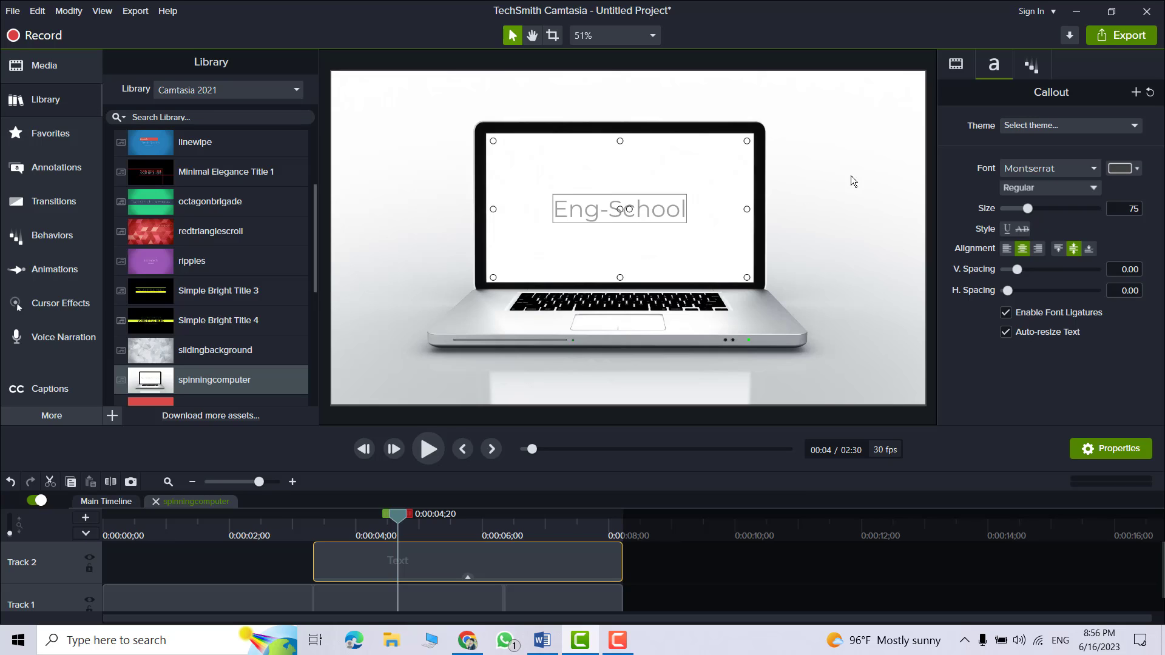
{"action": "left_click_drag", "start_coordinate": [1028, 209], "coordinate": [1046, 212]}
{"action": "left_click", "coordinate": [1057, 188]}
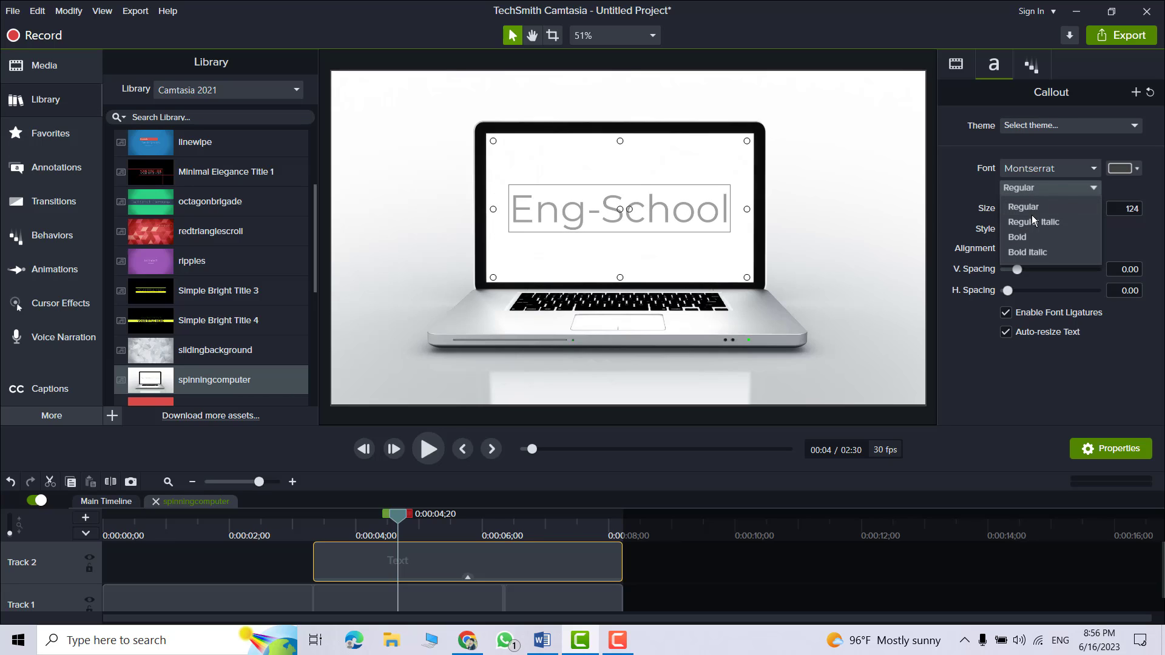
{"action": "left_click", "coordinate": [1016, 238]}
{"action": "left_click", "coordinate": [1121, 168]}
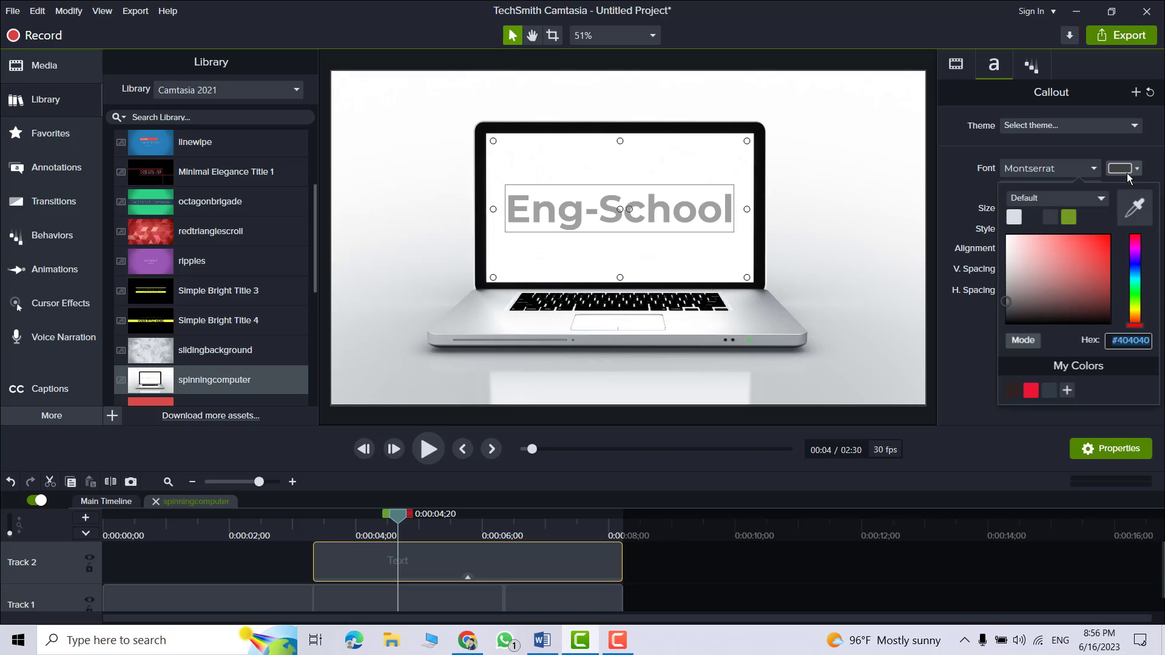
{"action": "left_click", "coordinate": [1030, 391]}
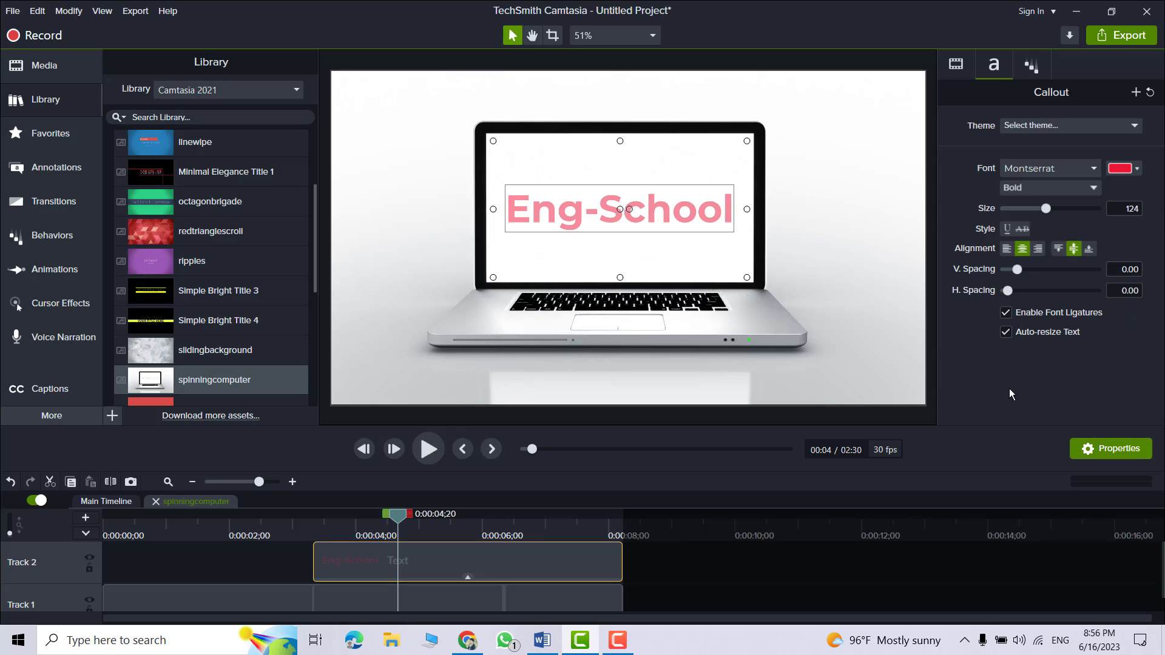
{"action": "left_click", "coordinate": [657, 181]}
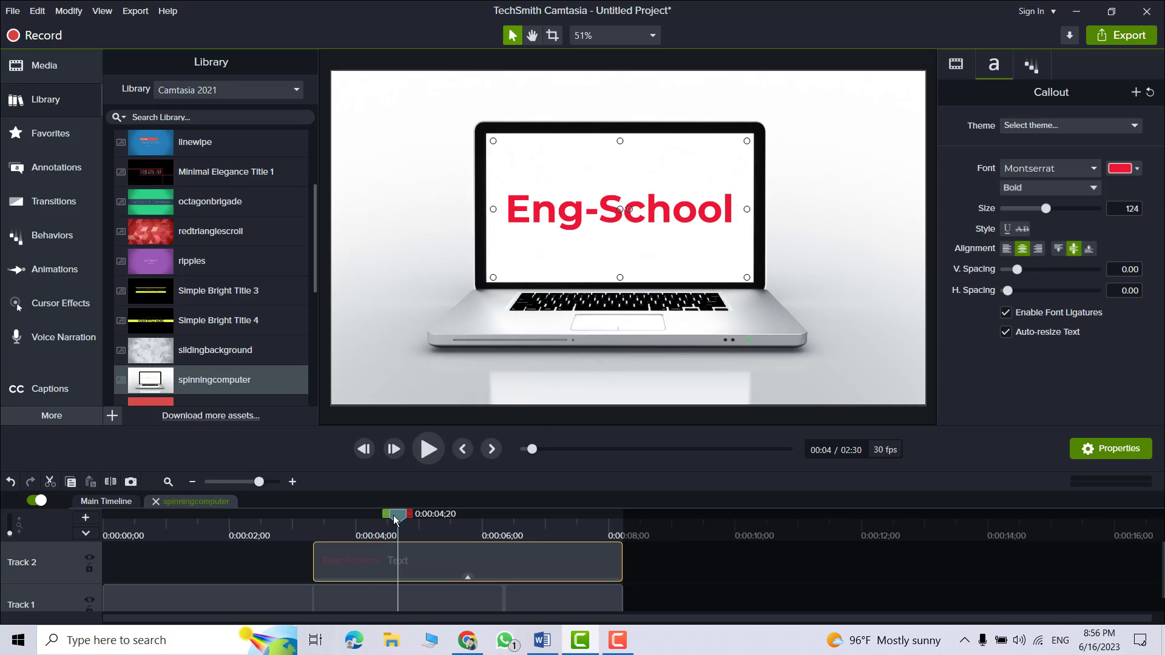
- Preview the spinningcomputer intro from its beginning
{"action": "left_click_drag", "start_coordinate": [394, 518], "coordinate": [108, 517]}
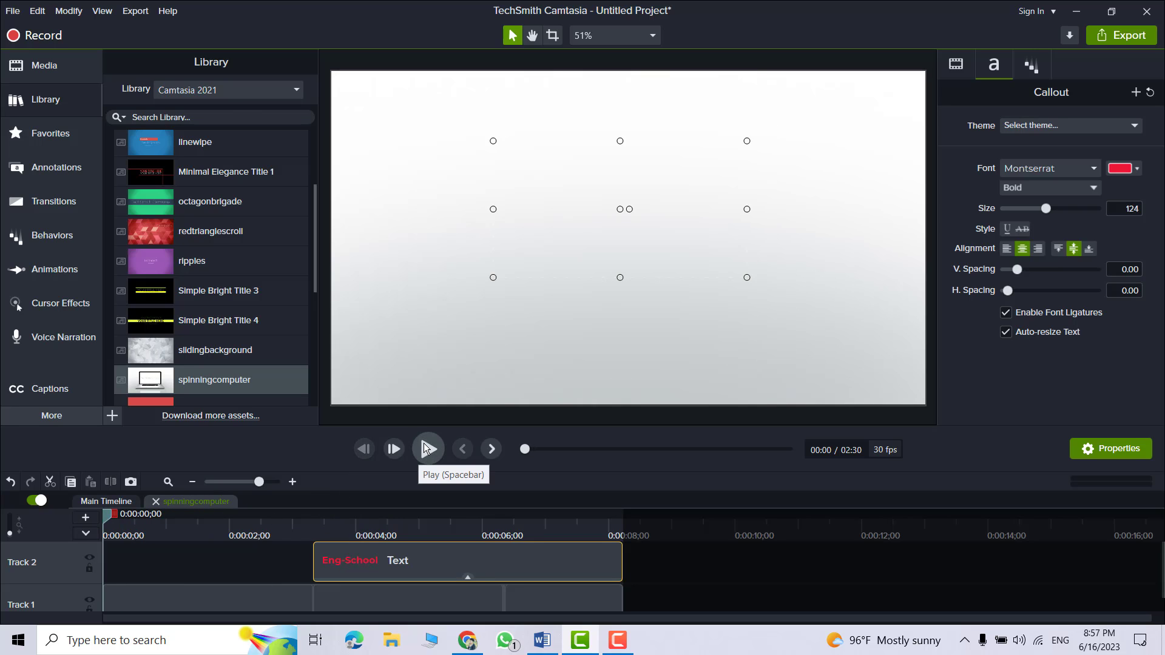
{"action": "left_click", "coordinate": [428, 448]}
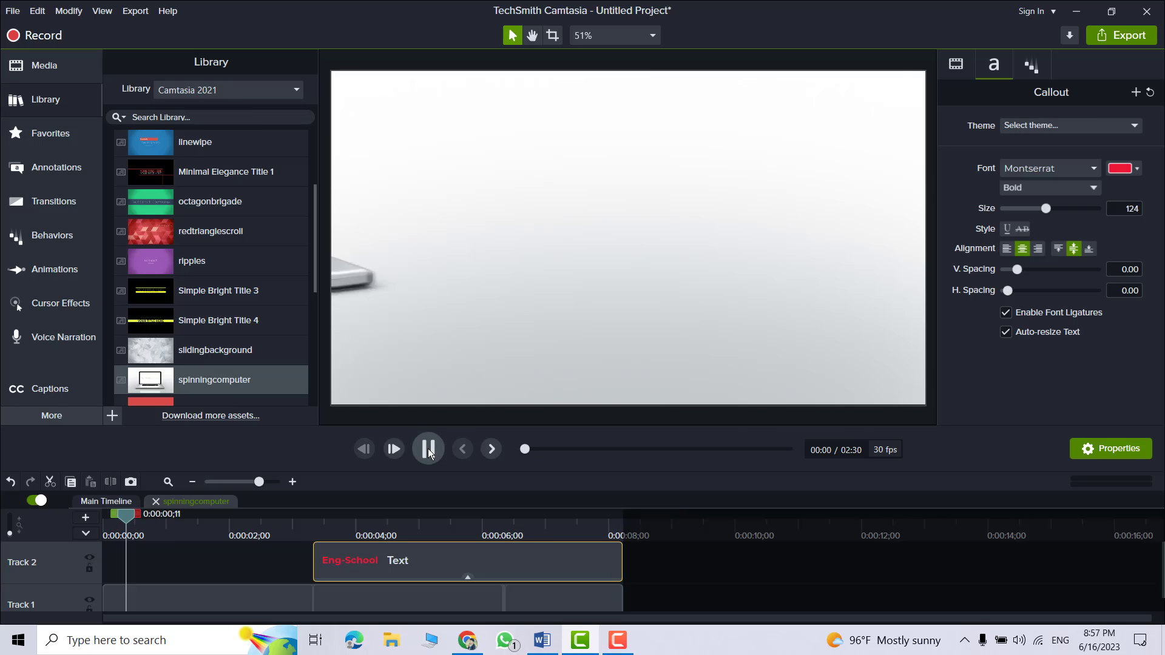
{"action": "left_click", "coordinate": [428, 450]}
- Return to the main timeline and move the "cell size in excel" audio to Track 2 and video to Track 1, directly after the intro
{"action": "scroll", "coordinate": [397, 546], "scroll_direction": "down", "scroll_amount": 1}
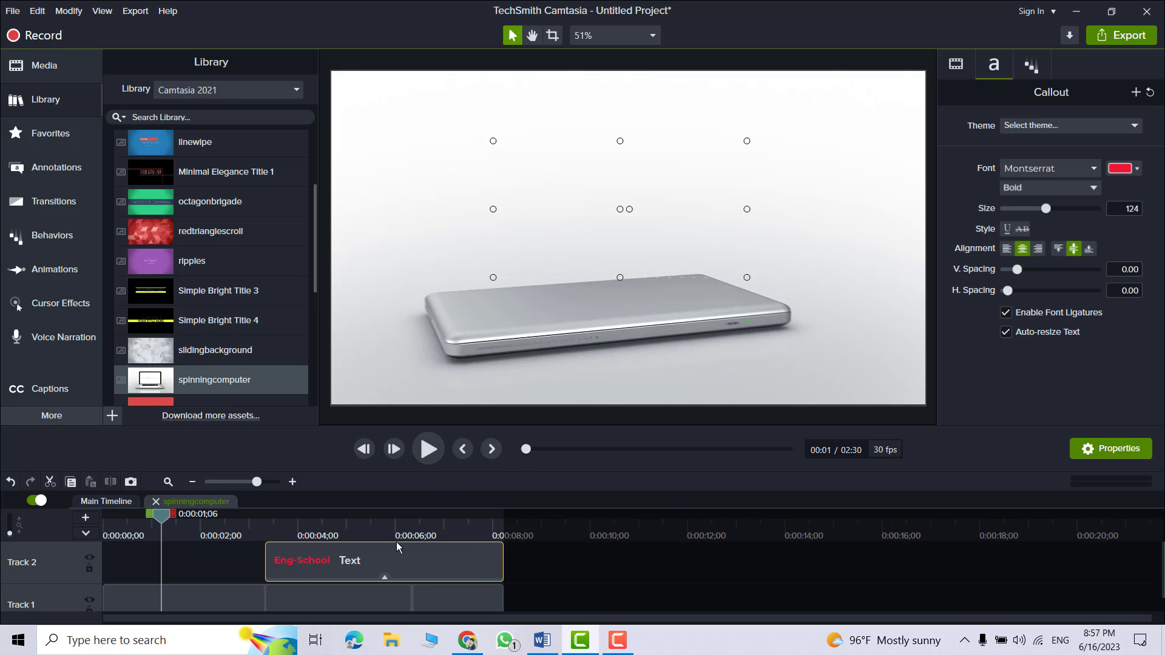
{"action": "scroll", "coordinate": [397, 546], "scroll_direction": "down", "scroll_amount": 4}
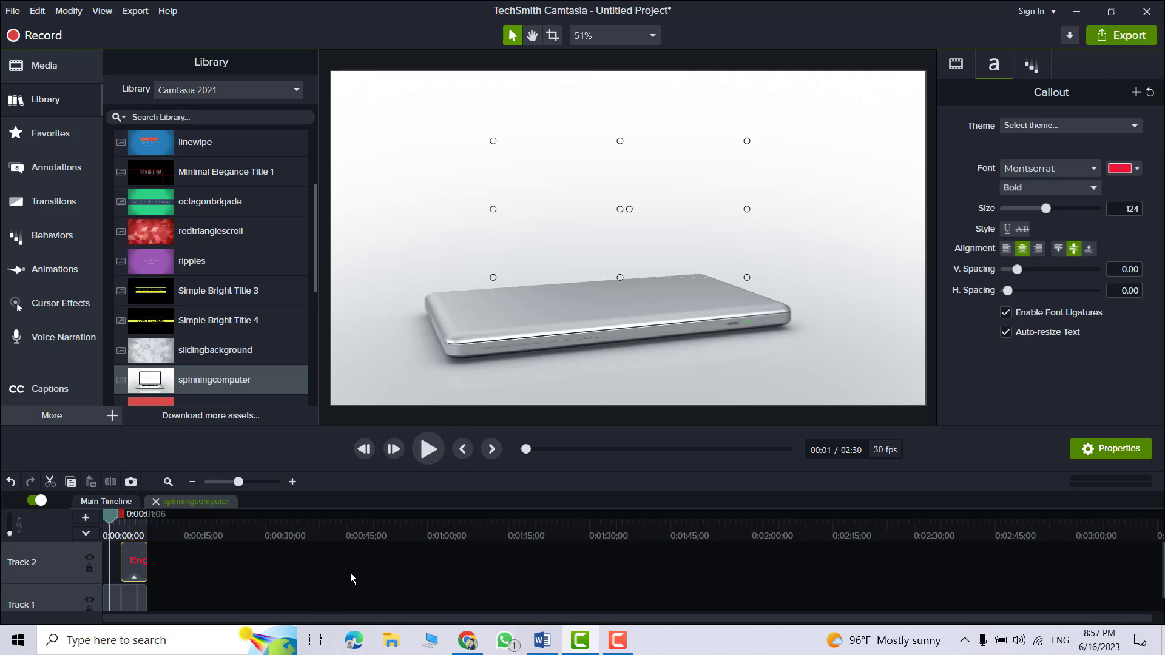
{"action": "scroll", "coordinate": [351, 573], "scroll_direction": "down", "scroll_amount": 3}
{"action": "scroll", "coordinate": [576, 563], "scroll_direction": "down", "scroll_amount": 1}
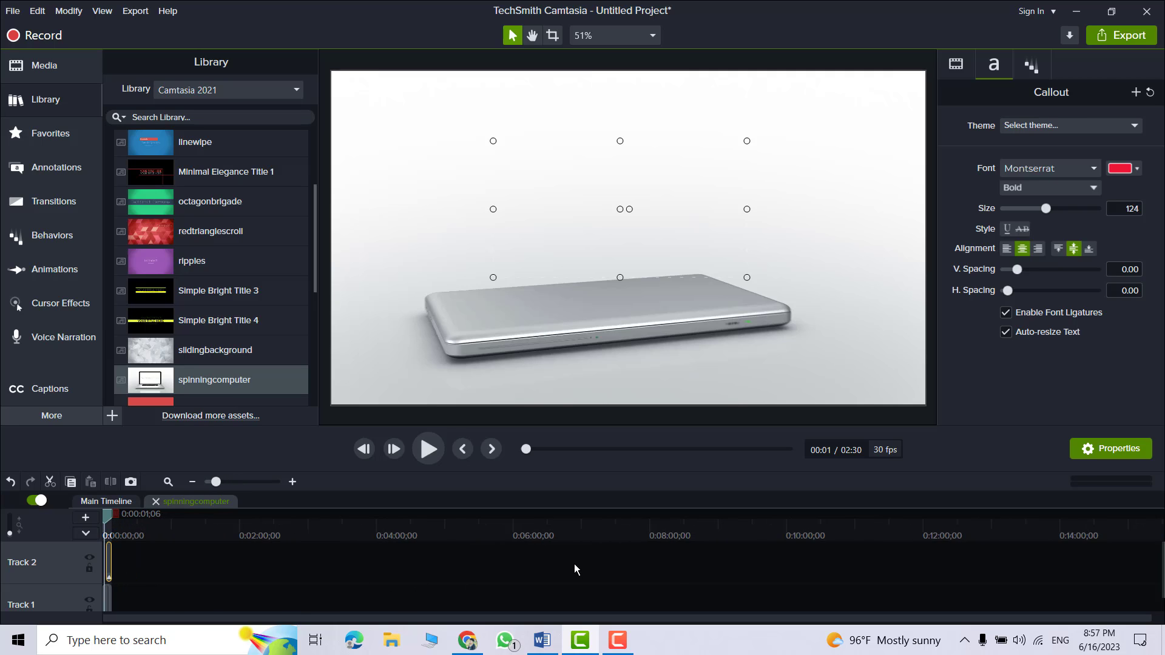
{"action": "left_click", "coordinate": [108, 502]}
{"action": "left_click_drag", "start_coordinate": [144, 552], "coordinate": [272, 636]}
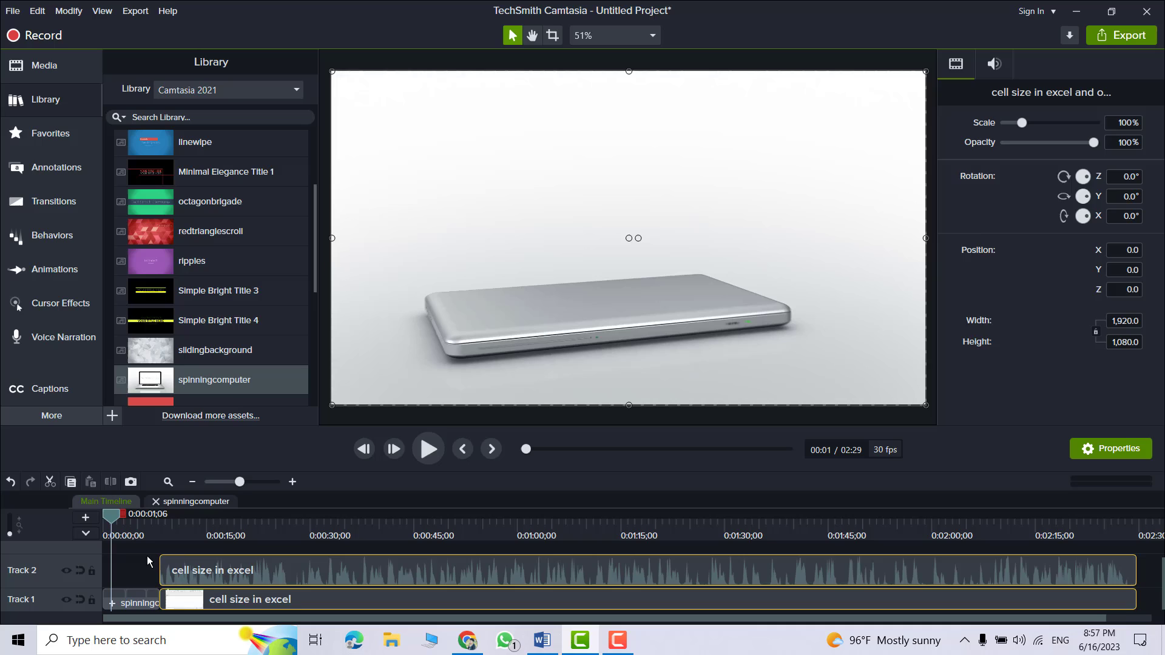
- Delete the spinningcomputer intro from the start of Track 1
{"action": "left_click", "coordinate": [146, 564]}
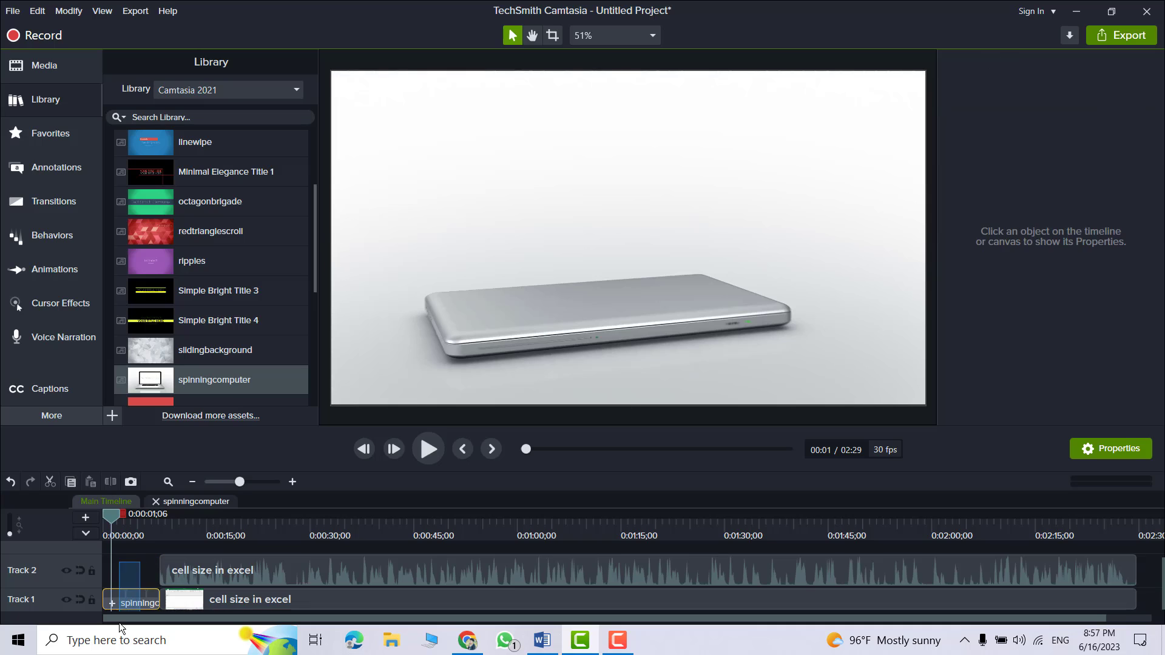
{"action": "left_click", "coordinate": [130, 603]}
{"action": "key", "text": "Delete"}
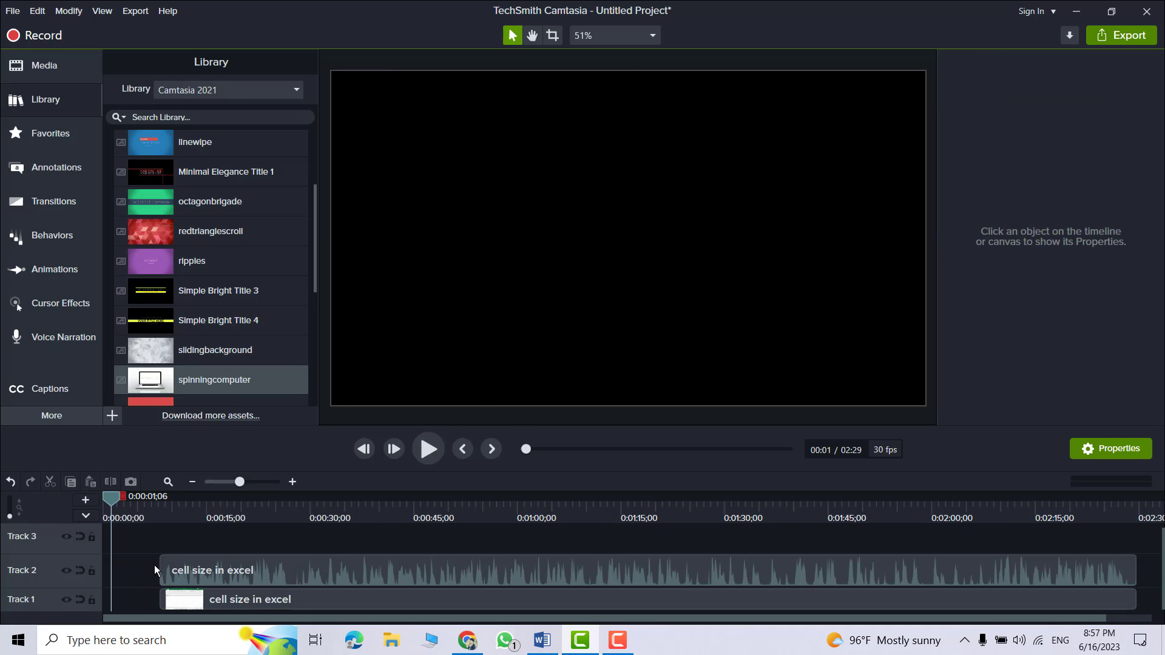
- Shift the "cell size in excel" audio and video clips together to start at about 32 seconds, leaving the timeline's beginning empty
{"action": "left_click", "coordinate": [190, 603]}
{"action": "left_click_drag", "start_coordinate": [178, 602], "coordinate": [111, 617]}
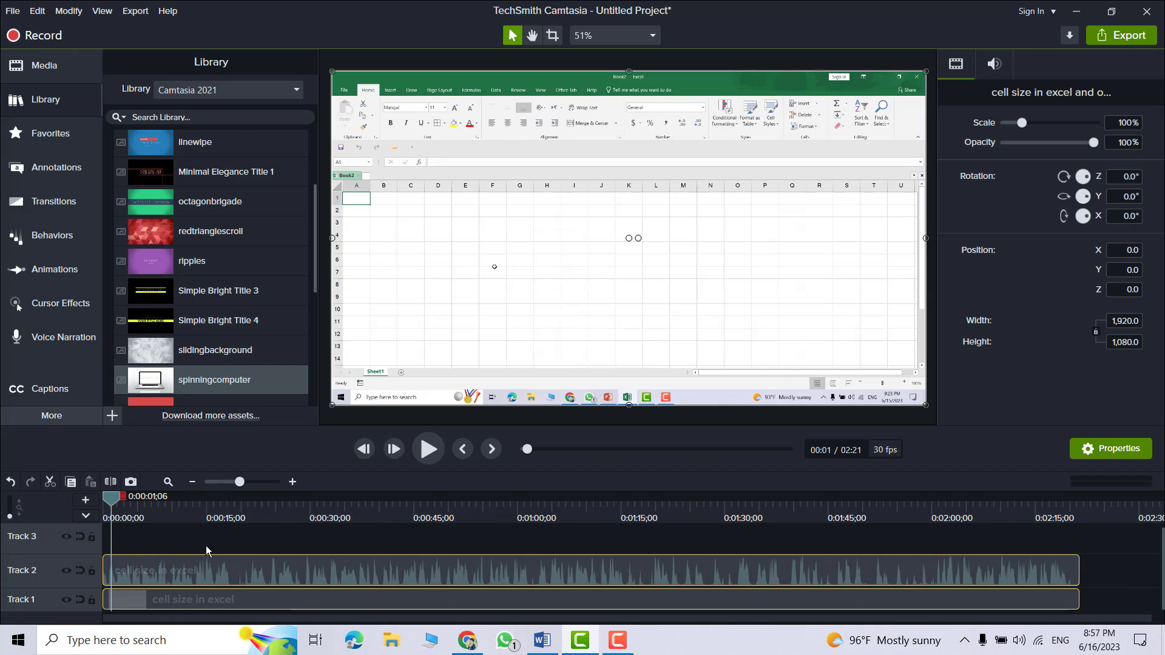
{"action": "left_click", "coordinate": [154, 545]}
{"action": "left_click", "coordinate": [145, 602]}
{"action": "left_click_drag", "start_coordinate": [141, 592], "coordinate": [363, 599]}
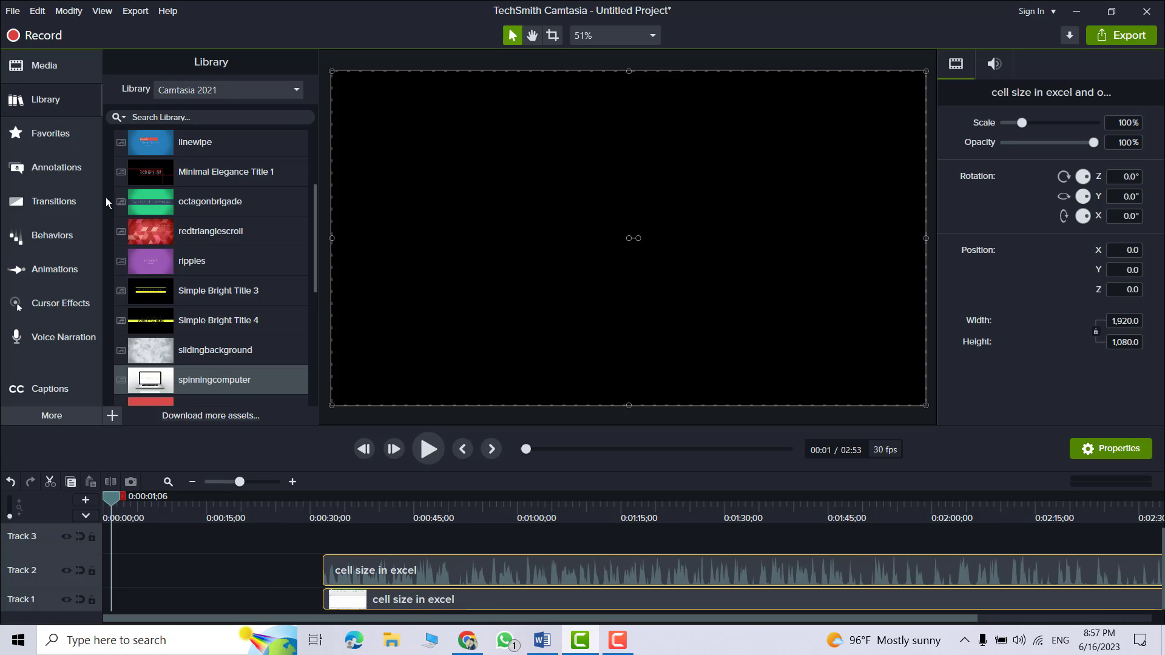
- Add a white Basic-style text rectangle callout at about 1 second and enlarge it to fill the whole canvas
{"action": "left_click", "coordinate": [54, 168]}
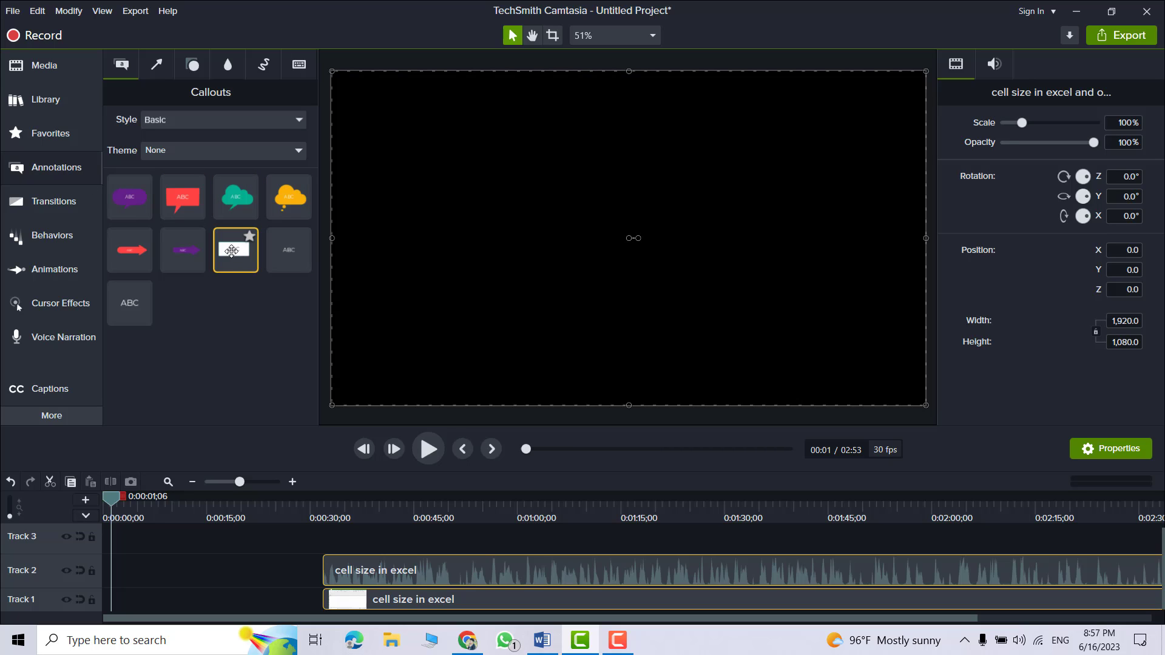
{"action": "left_click_drag", "start_coordinate": [232, 255], "coordinate": [524, 215]}
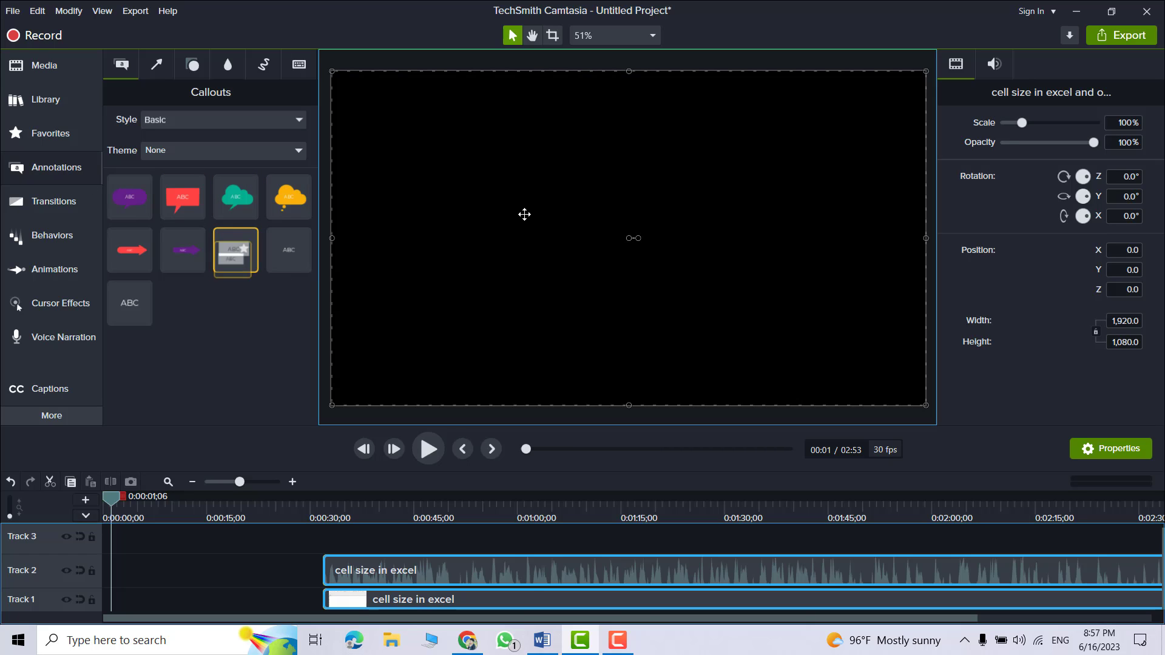
{"action": "left_click_drag", "start_coordinate": [524, 274], "coordinate": [920, 73]}
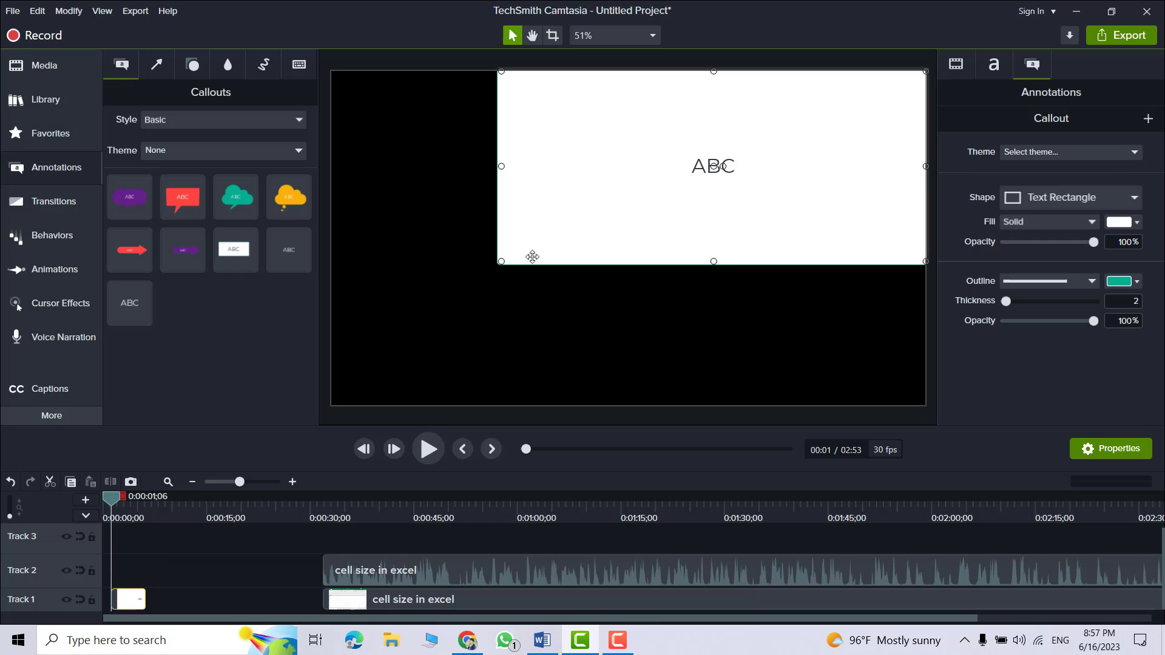
{"action": "mouse_move", "coordinate": [501, 261]}
{"action": "left_mouse_down"}
{"action": "mouse_move", "coordinate": [338, 385]}
{"action": "mouse_move", "coordinate": [333, 405]}
{"action": "left_mouse_up"}
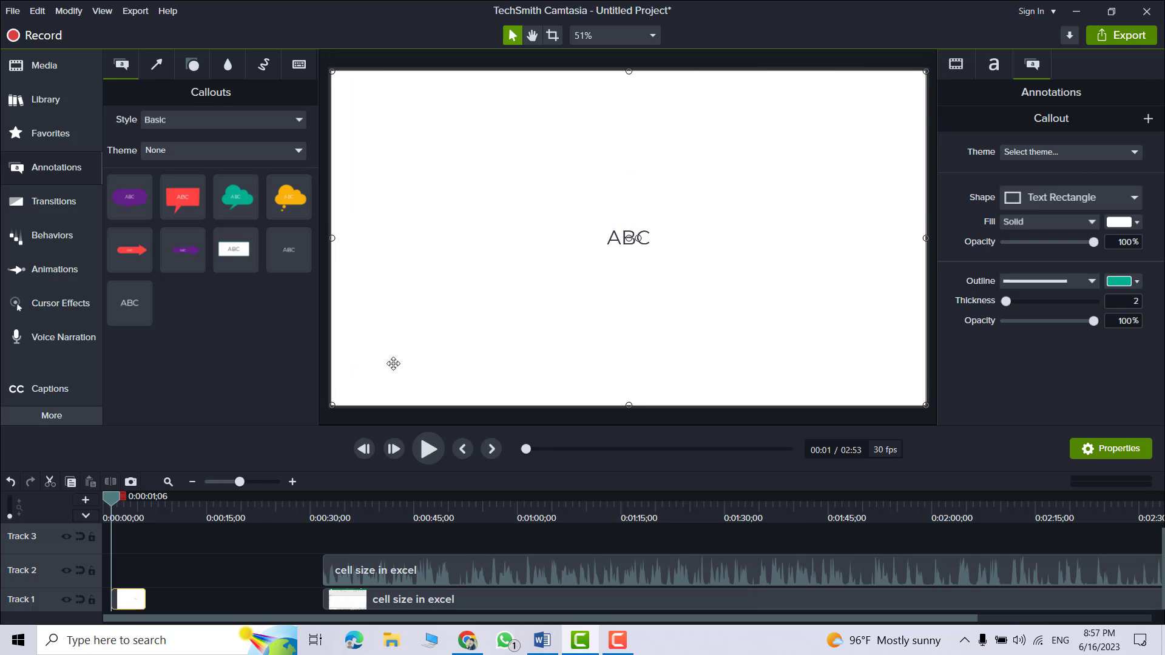
- Replace the callout's placeholder text with "Excel-Cell size"
{"action": "double_click", "coordinate": [633, 236]}
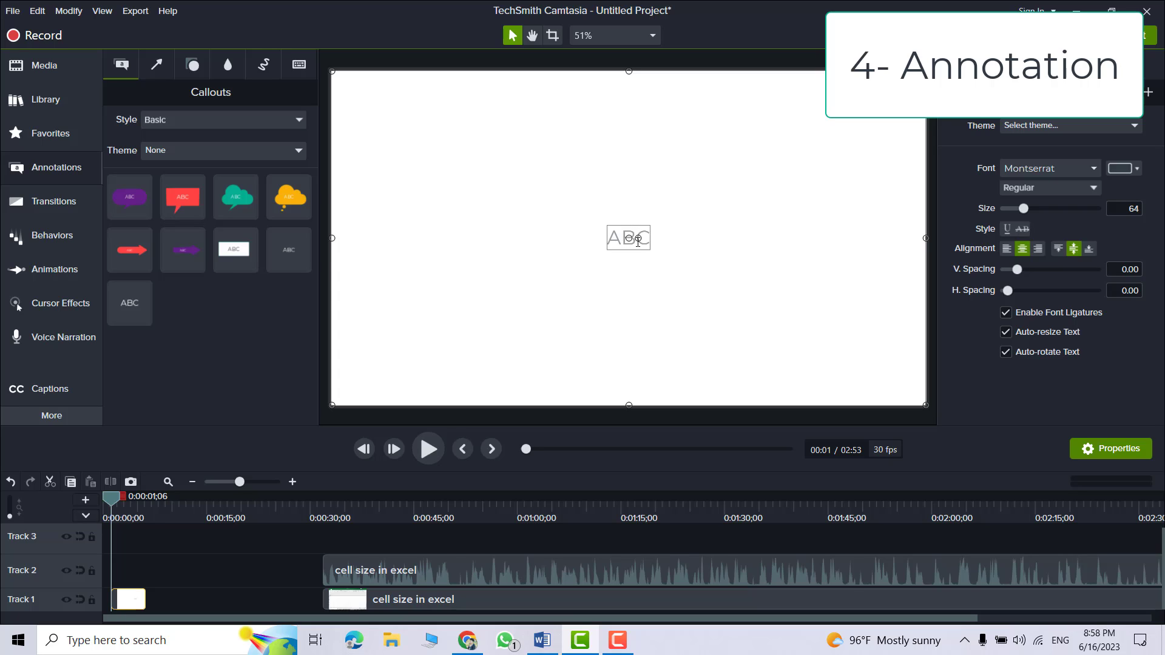
{"action": "type", "text": "Excel"}
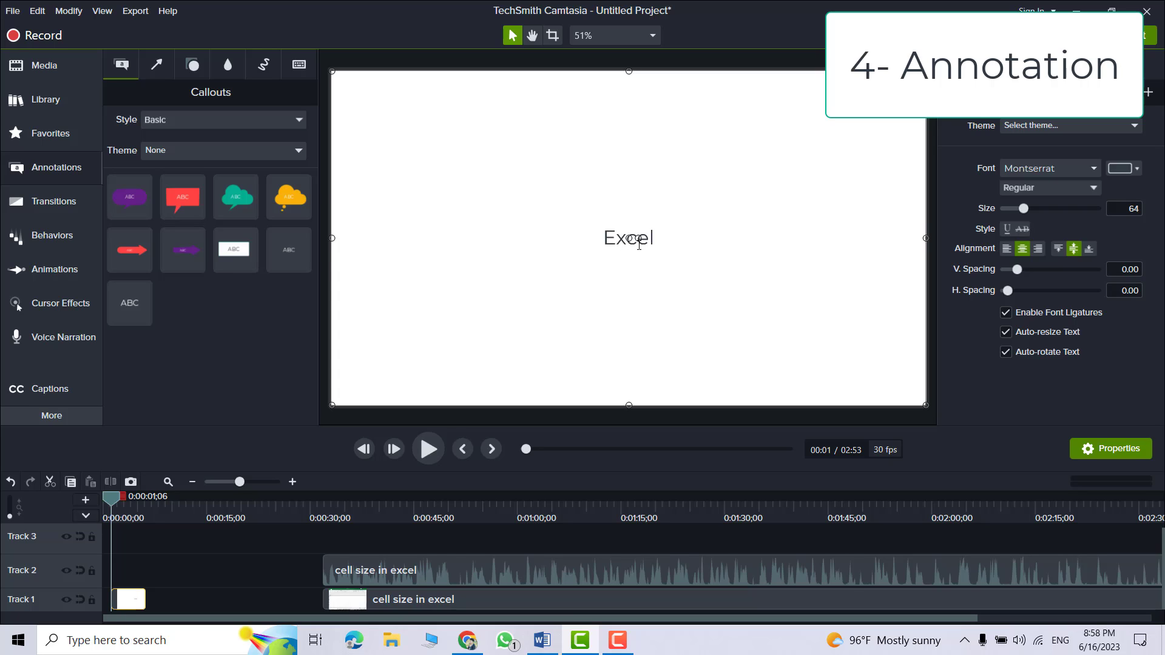
{"action": "type", "text": "-"}
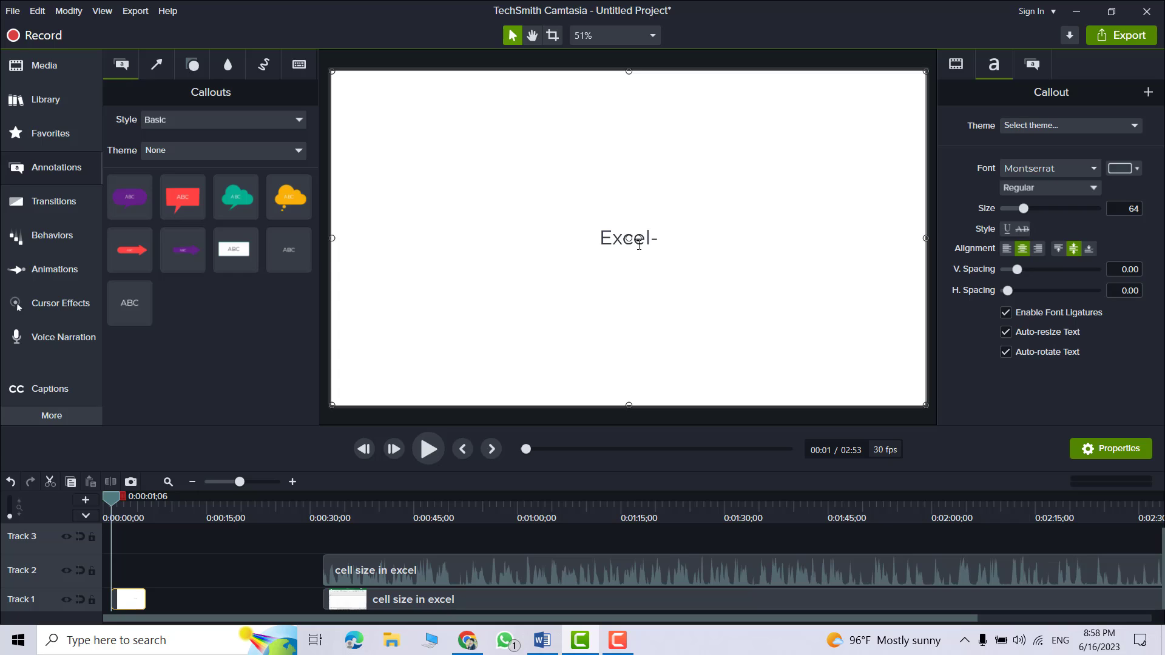
{"action": "type", "text": "Cell"}
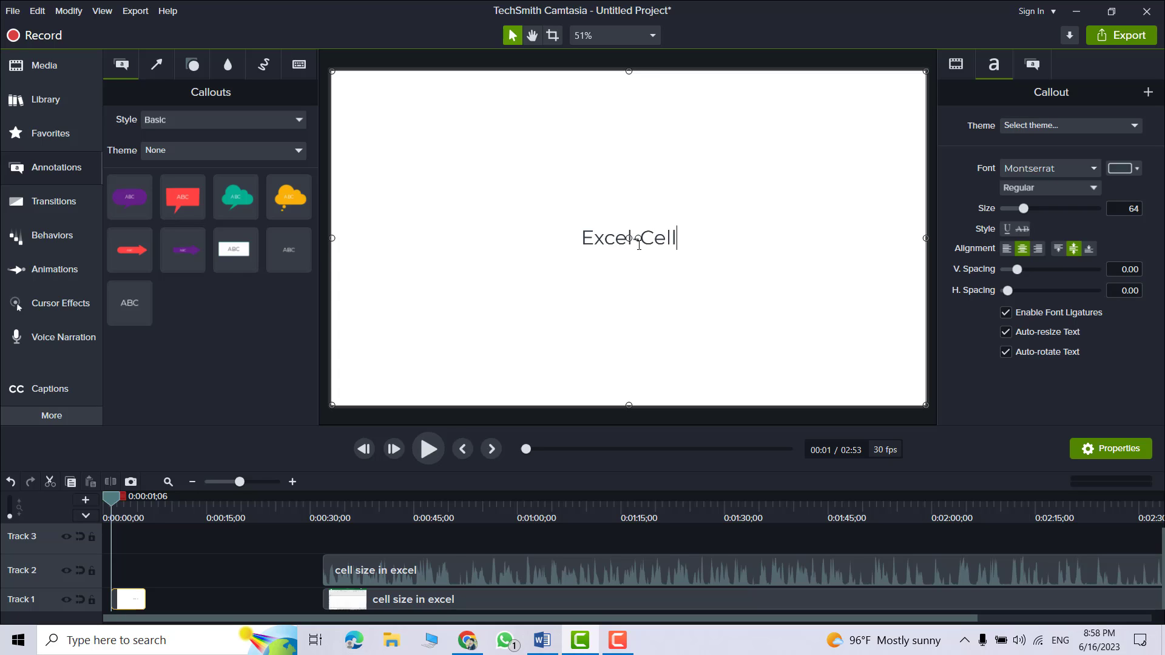
{"action": "type", "text": " sice"}
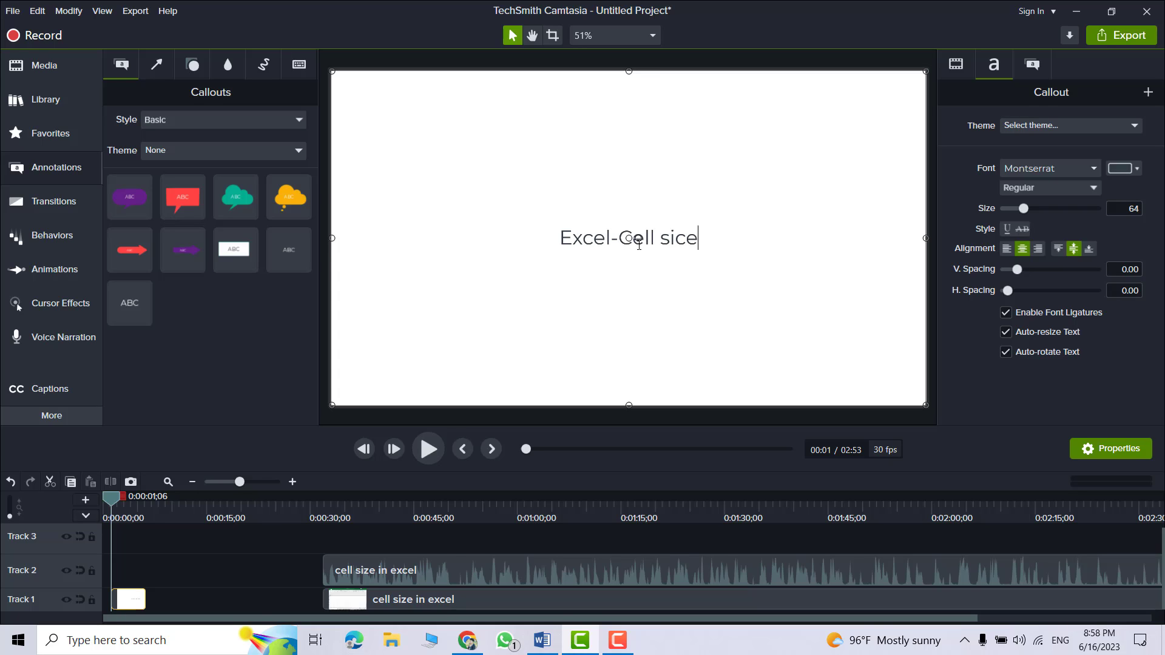
{"action": "key", "text": "BackSpace"}
{"action": "key", "text": "BackSpace"}
{"action": "type", "text": "ze"}
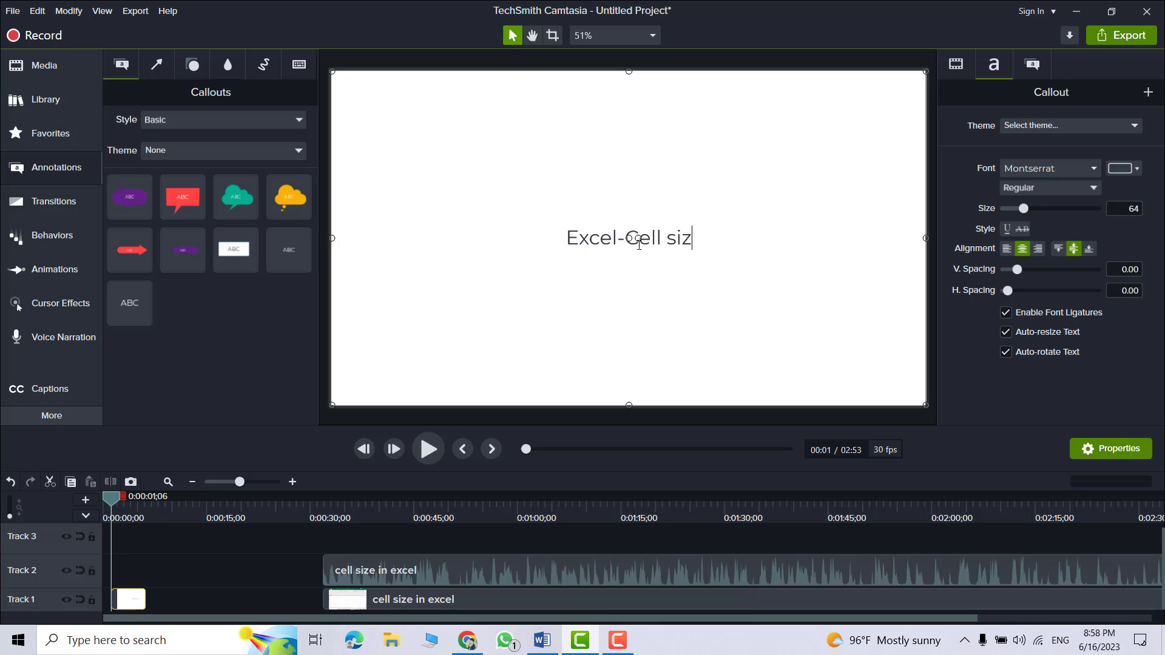
- Format the "Excel-Cell size" callout text as size 171, Bold, in the green default colour
{"action": "triple_click", "coordinate": [672, 242]}
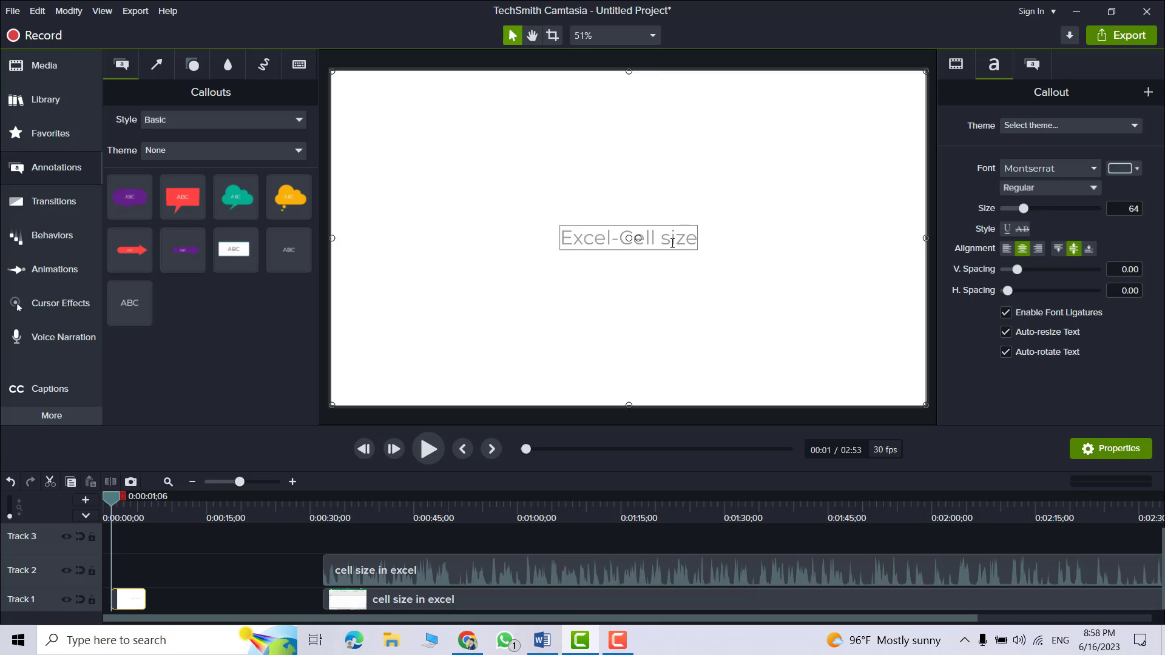
{"action": "left_click_drag", "start_coordinate": [1023, 208], "coordinate": [1065, 211]}
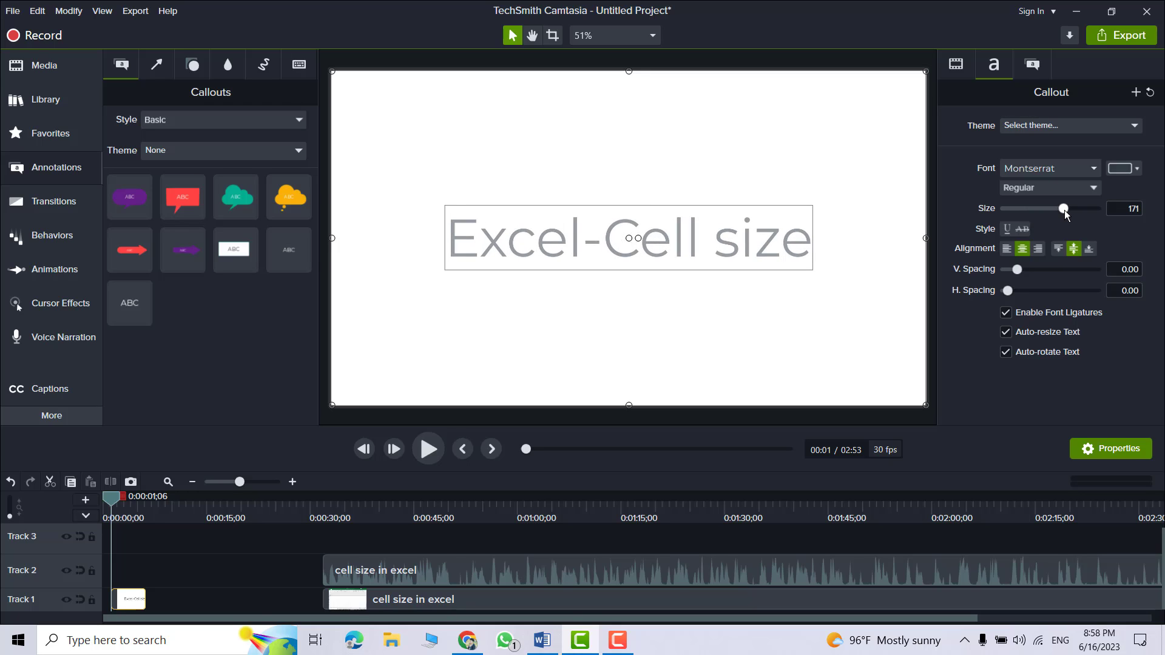
{"action": "left_click", "coordinate": [1041, 187]}
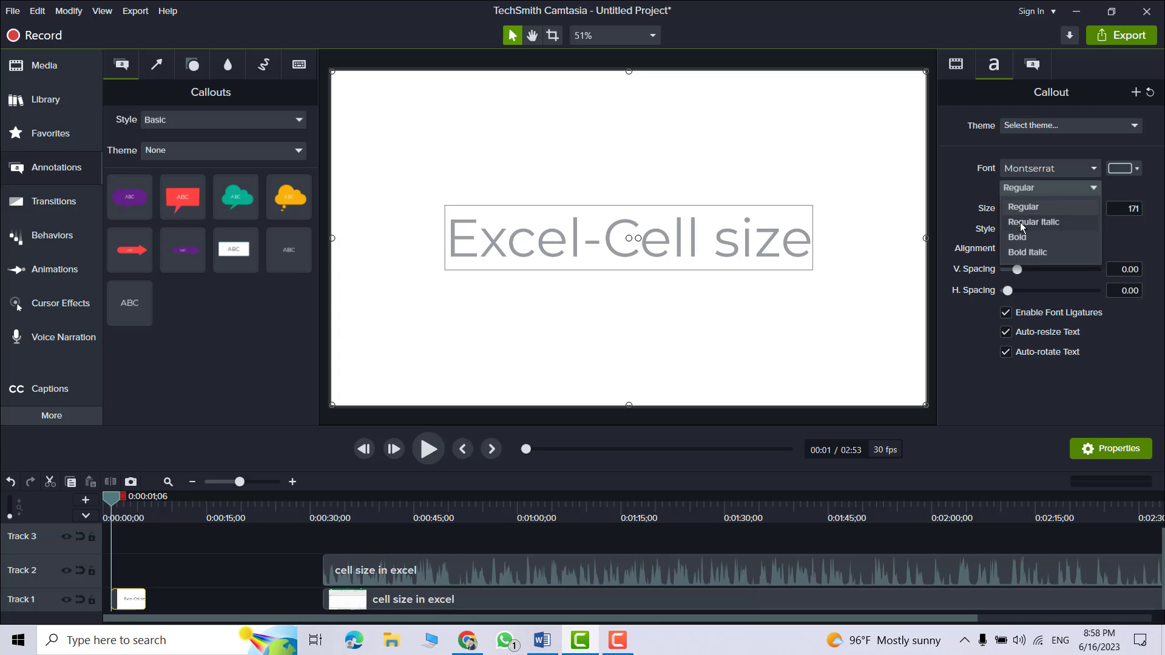
{"action": "left_click", "coordinate": [1019, 237]}
{"action": "left_click", "coordinate": [1123, 168]}
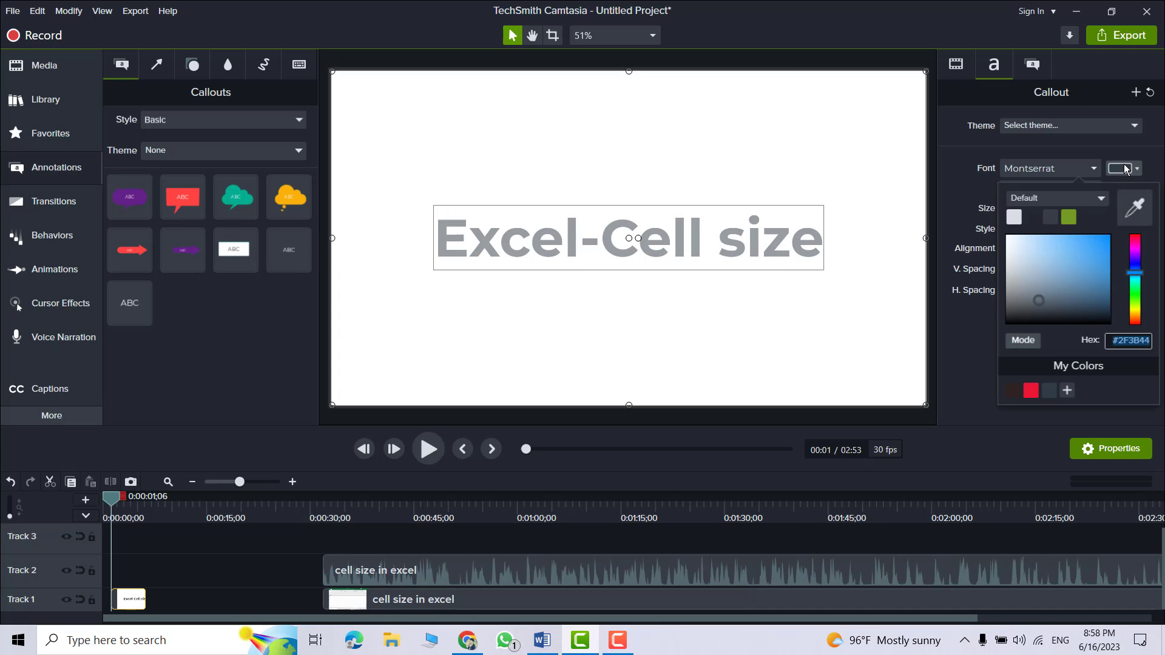
{"action": "left_click", "coordinate": [1069, 217]}
{"action": "left_click", "coordinate": [728, 319]}
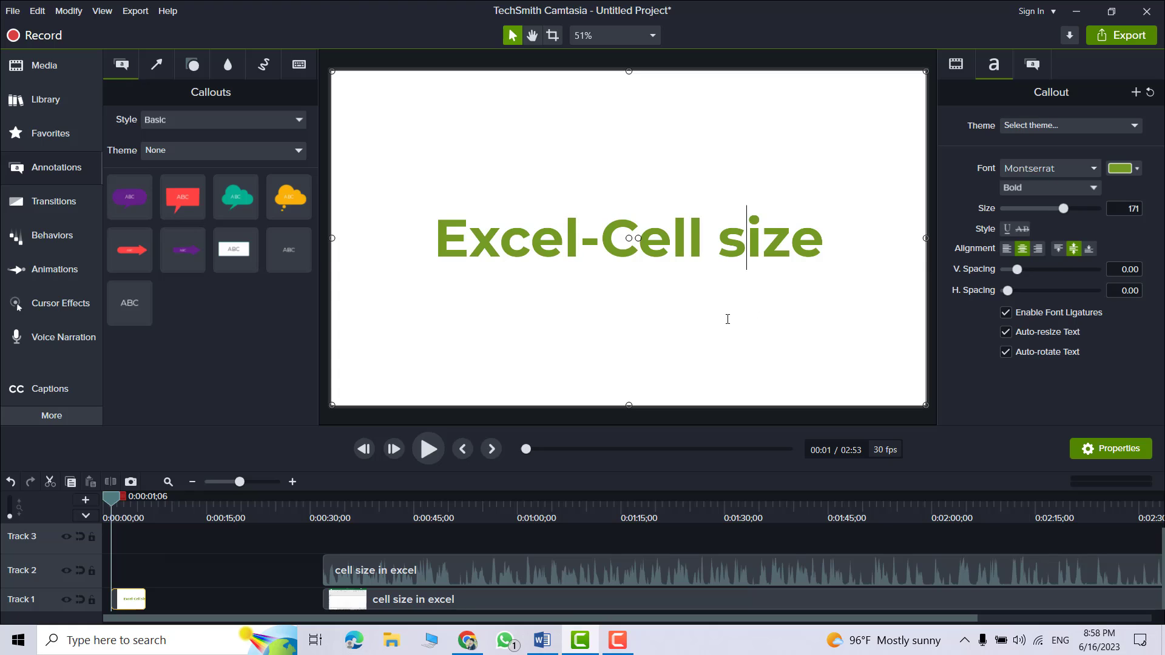
- Move the title callout to the timeline's start and shift both "cell size in excel" clips to start at about 15 seconds
{"action": "left_click_drag", "start_coordinate": [120, 599], "coordinate": [112, 602]}
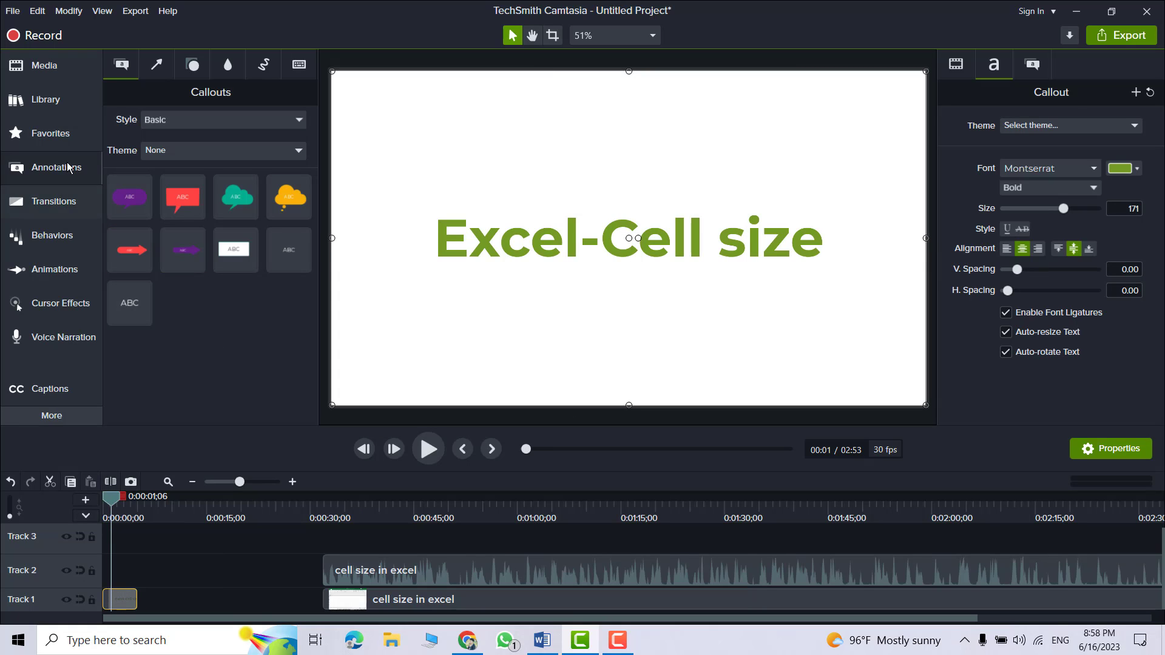
{"action": "left_click", "coordinate": [45, 201]}
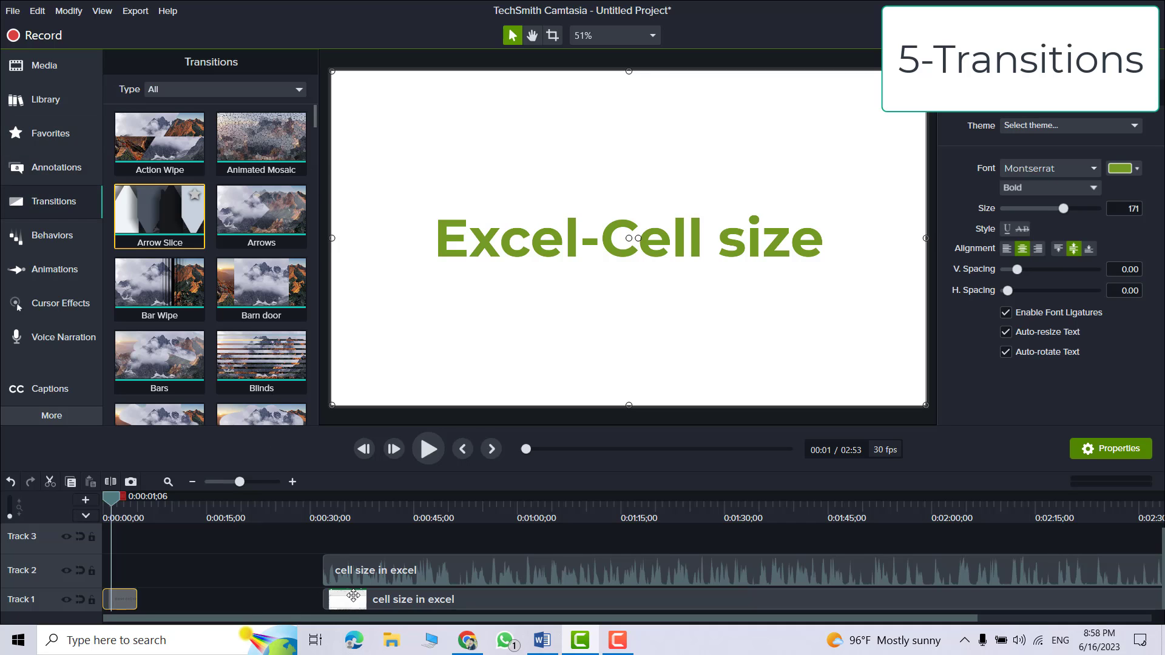
{"action": "left_click", "coordinate": [313, 577]}
{"action": "left_click_drag", "start_coordinate": [351, 570], "coordinate": [232, 569]}
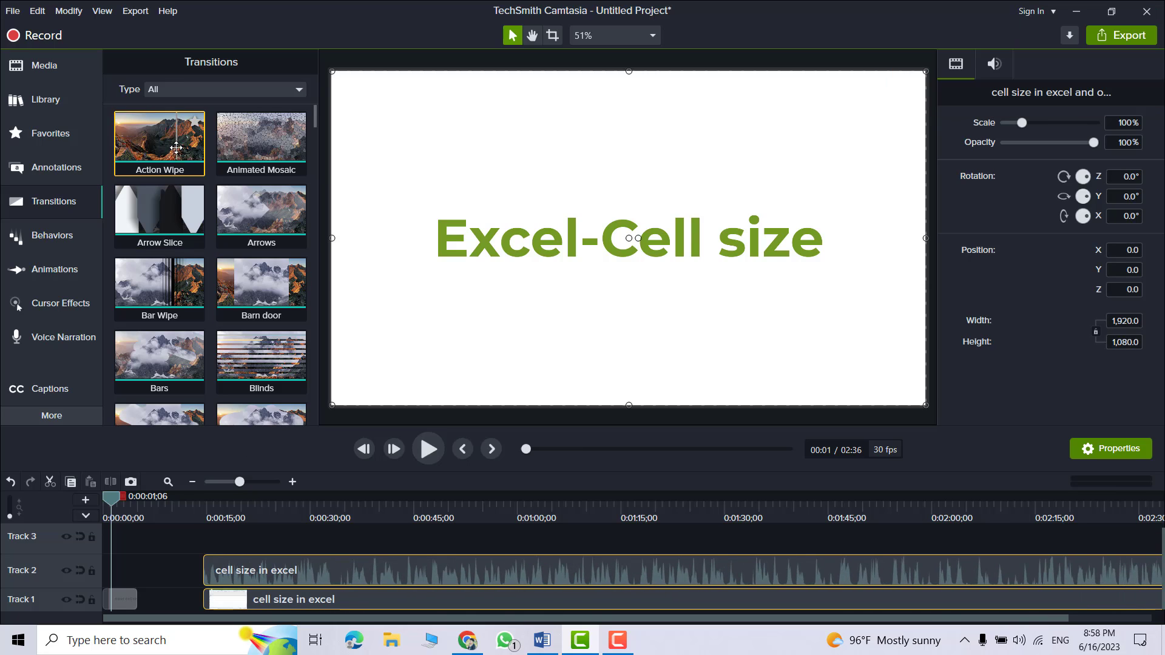
- Apply the Arrow Slice transition to both ends of the title callout and preview it from the start
{"action": "left_click_drag", "start_coordinate": [159, 213], "coordinate": [117, 601]}
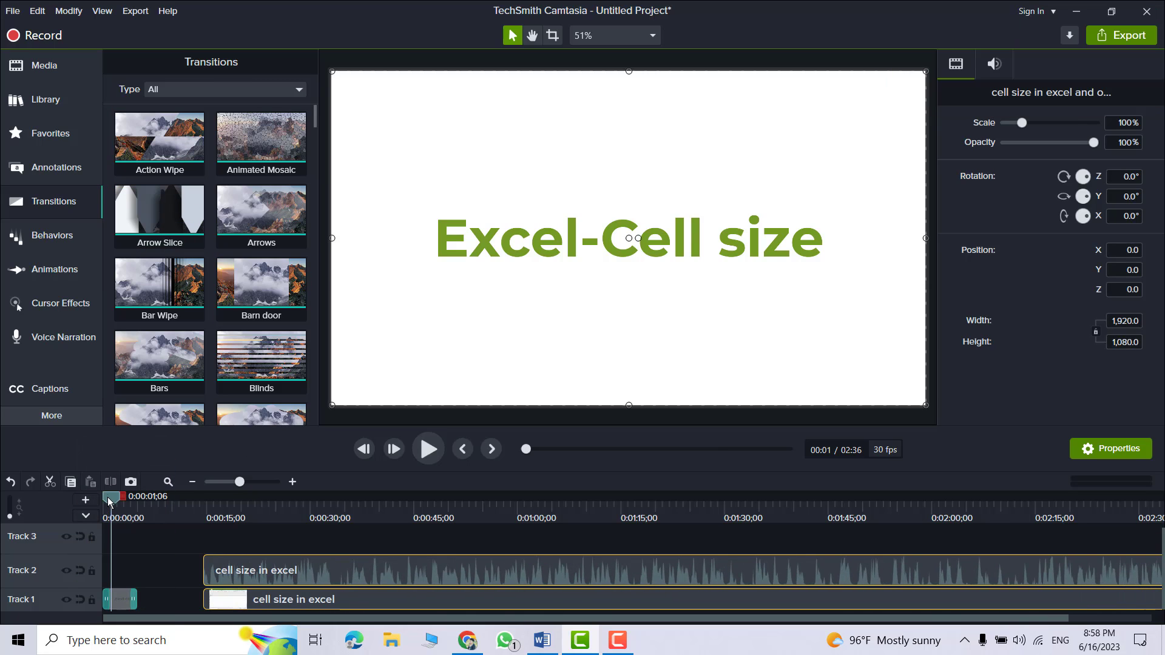
{"action": "left_click_drag", "start_coordinate": [107, 496], "coordinate": [96, 497]}
{"action": "left_click", "coordinate": [415, 450]}
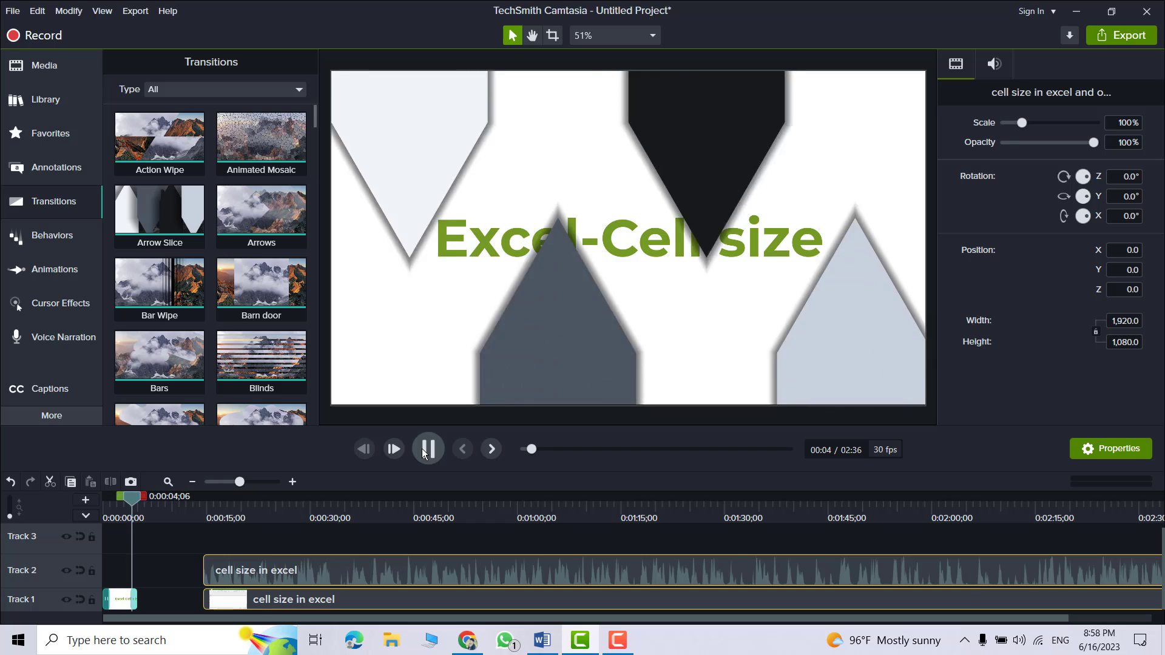
{"action": "left_click", "coordinate": [427, 449]}
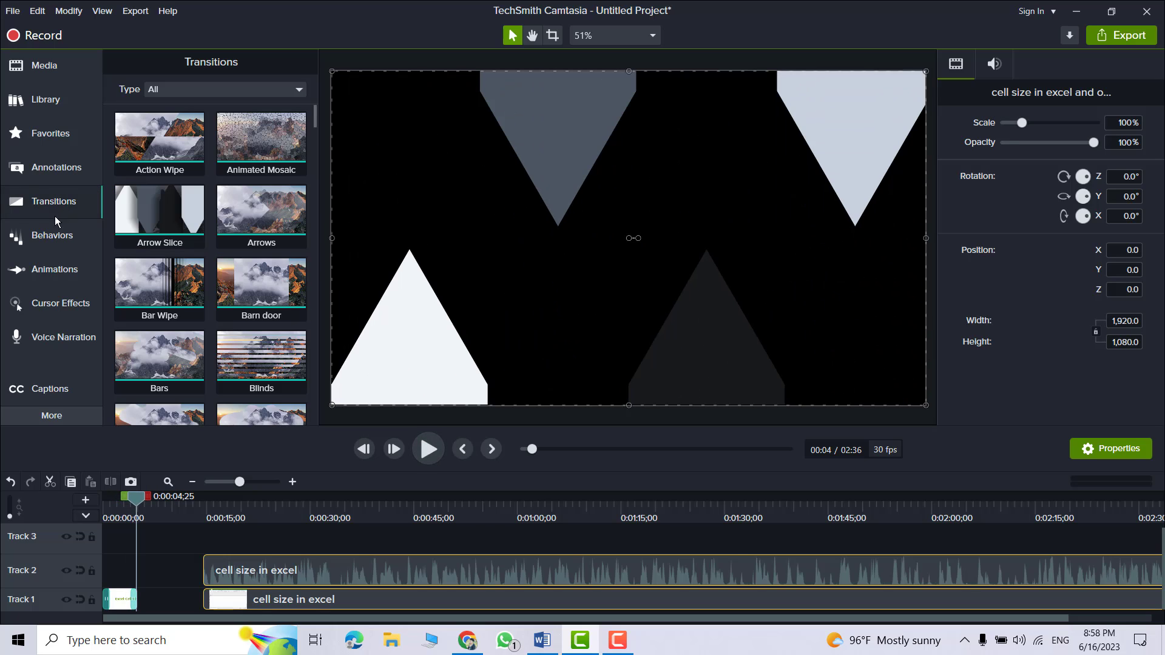
- Apply the Drifting behavior to the title callout and play it back from the start
{"action": "left_click", "coordinate": [51, 238]}
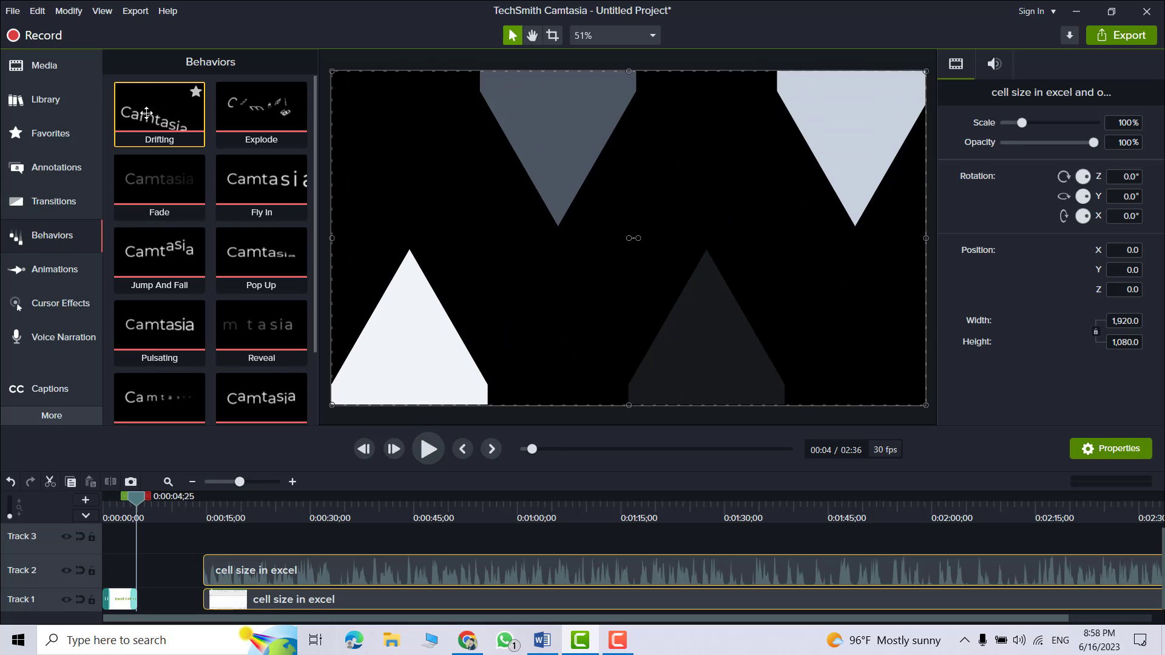
{"action": "left_click_drag", "start_coordinate": [121, 145], "coordinate": [118, 602]}
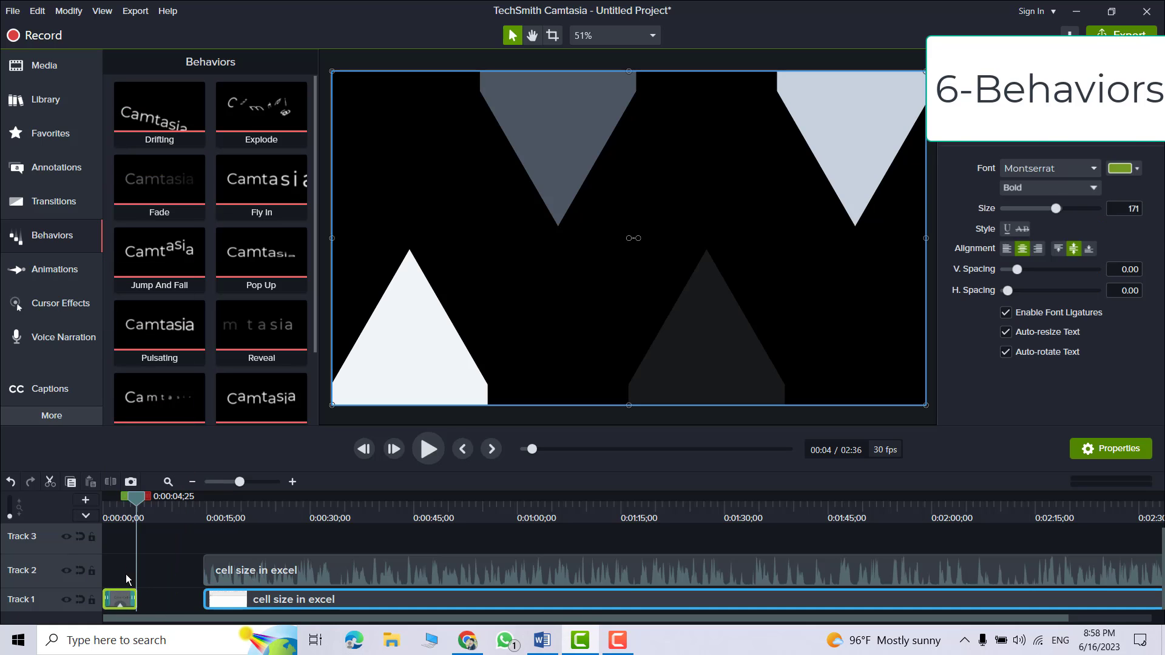
{"action": "left_click_drag", "start_coordinate": [133, 498], "coordinate": [98, 503]}
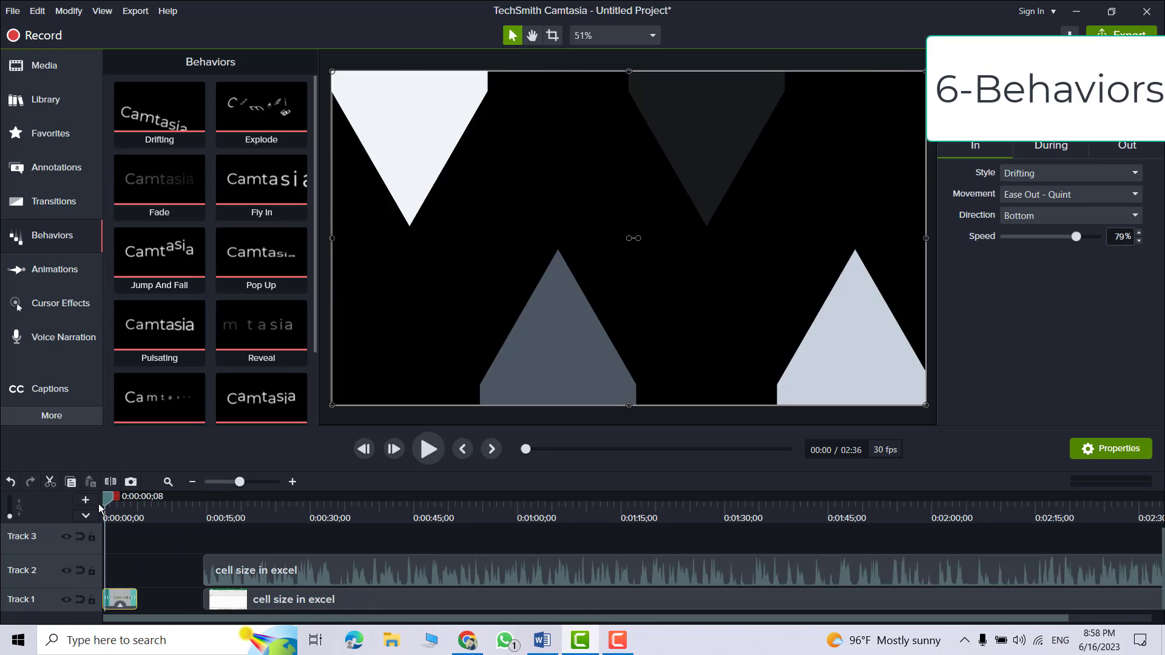
{"action": "left_click", "coordinate": [427, 449]}
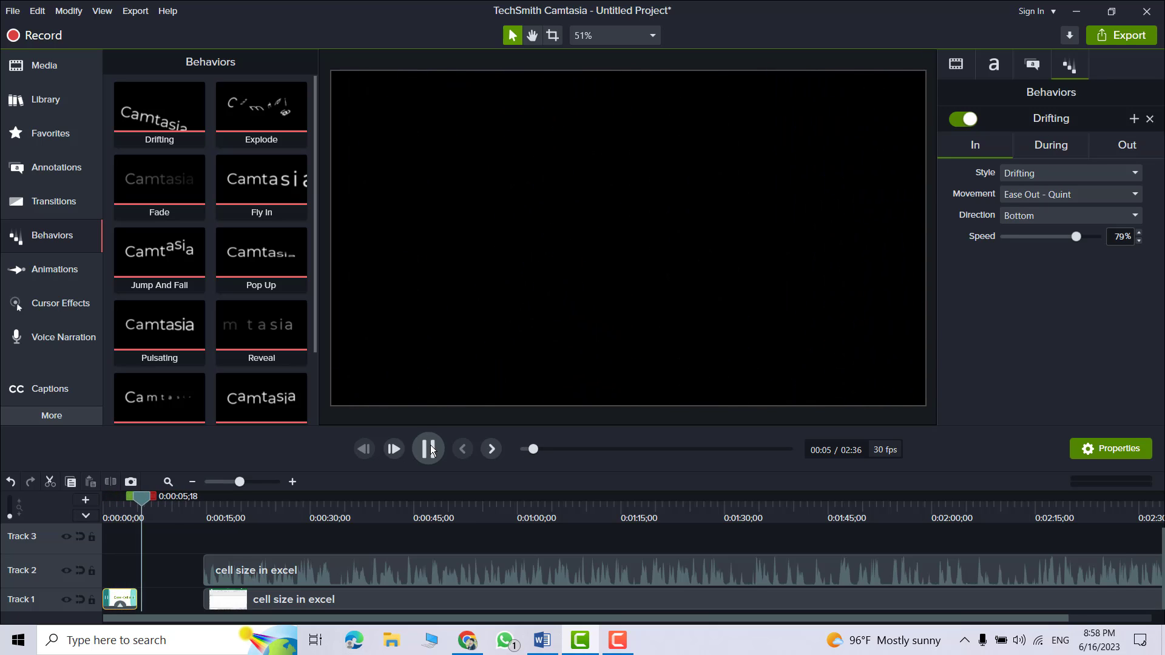
{"action": "left_click", "coordinate": [429, 449]}
- Delete the title callout and move both "cell size in excel" clips to the timeline's start
{"action": "left_click", "coordinate": [154, 572]}
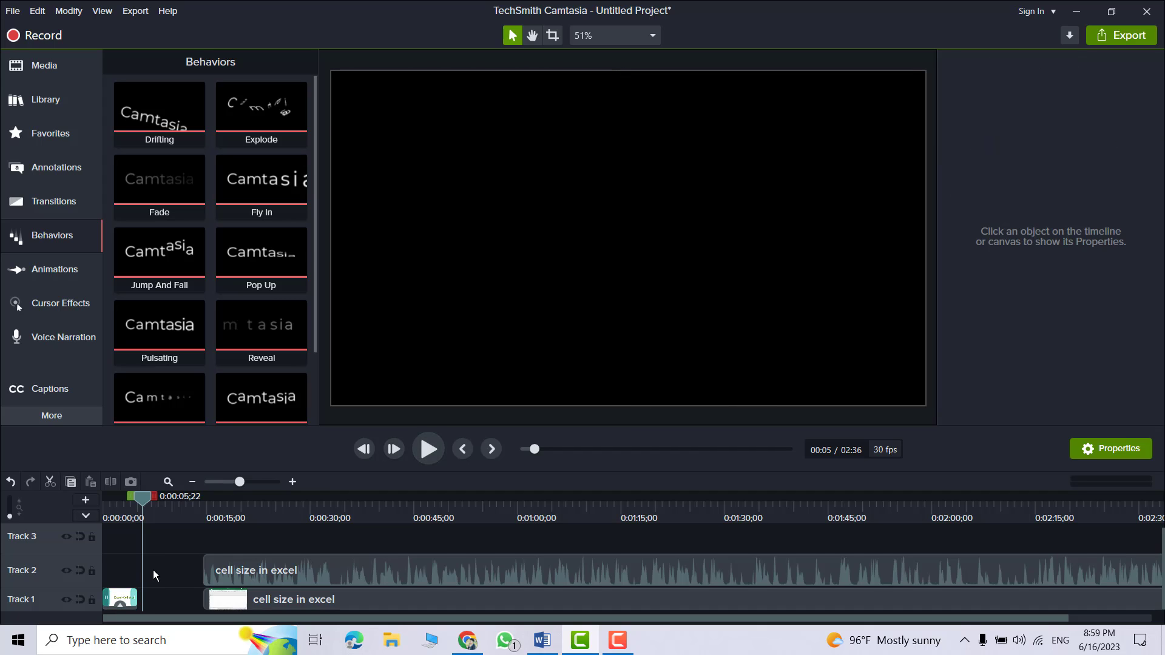
{"action": "left_click", "coordinate": [110, 602]}
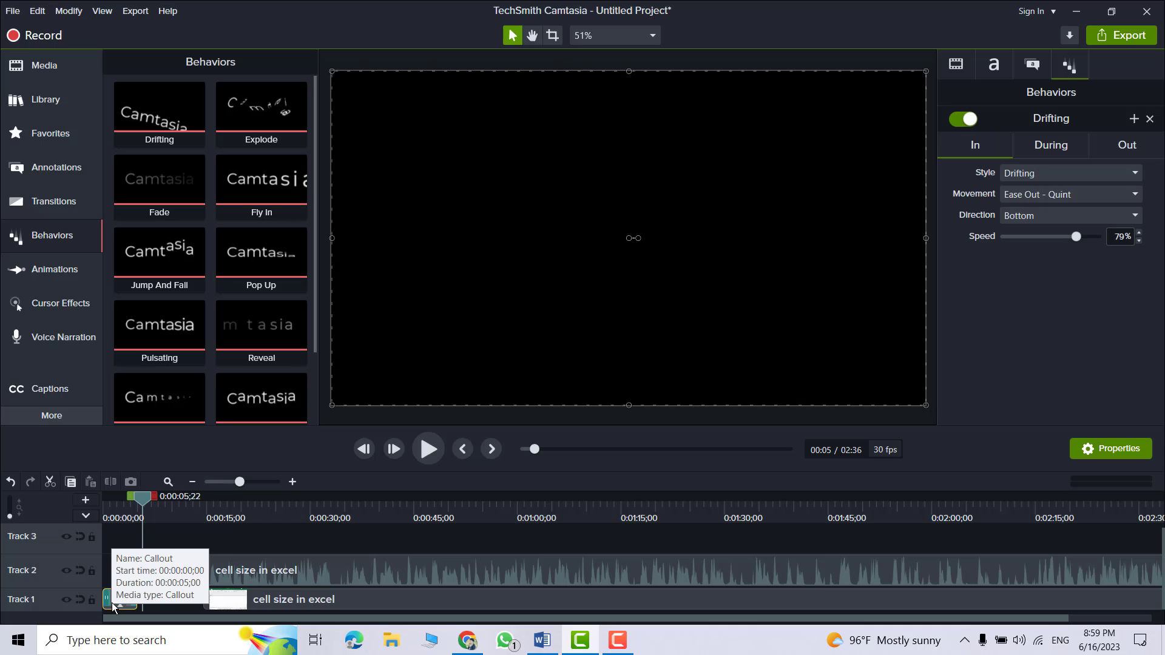
{"action": "key", "text": "Delete"}
{"action": "left_click_drag", "start_coordinate": [176, 557], "coordinate": [121, 609]}
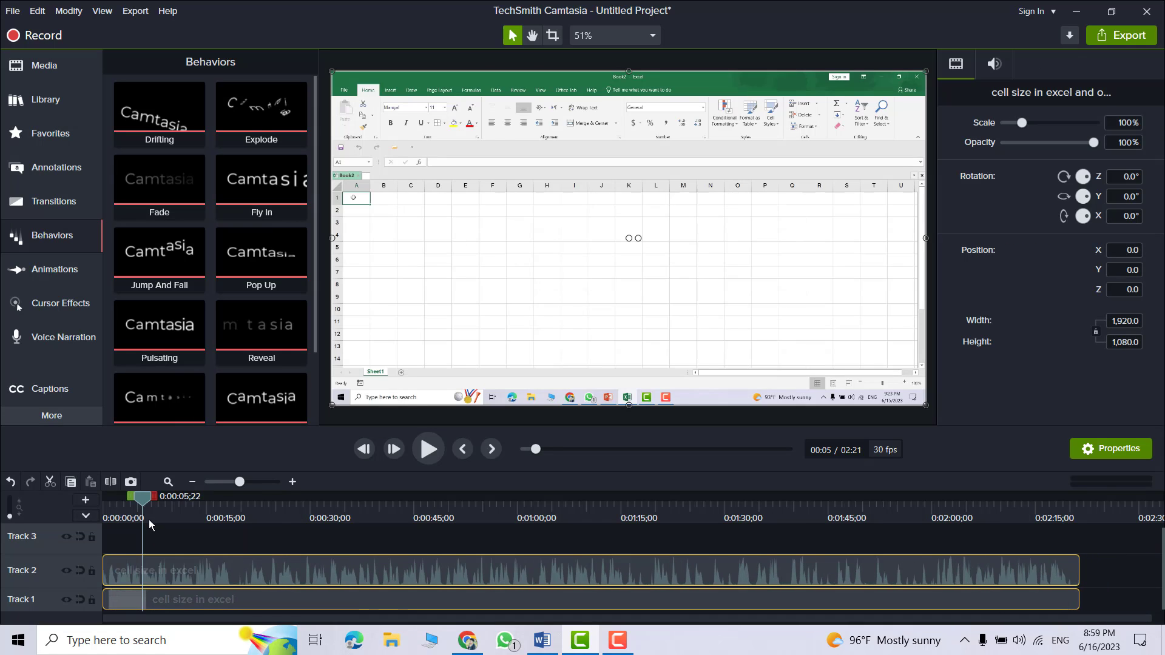
- Add a Zoom-n-Pan animation at about 22 seconds that zooms to 233% around cell A1
{"action": "left_click_drag", "start_coordinate": [143, 498], "coordinate": [96, 514]}
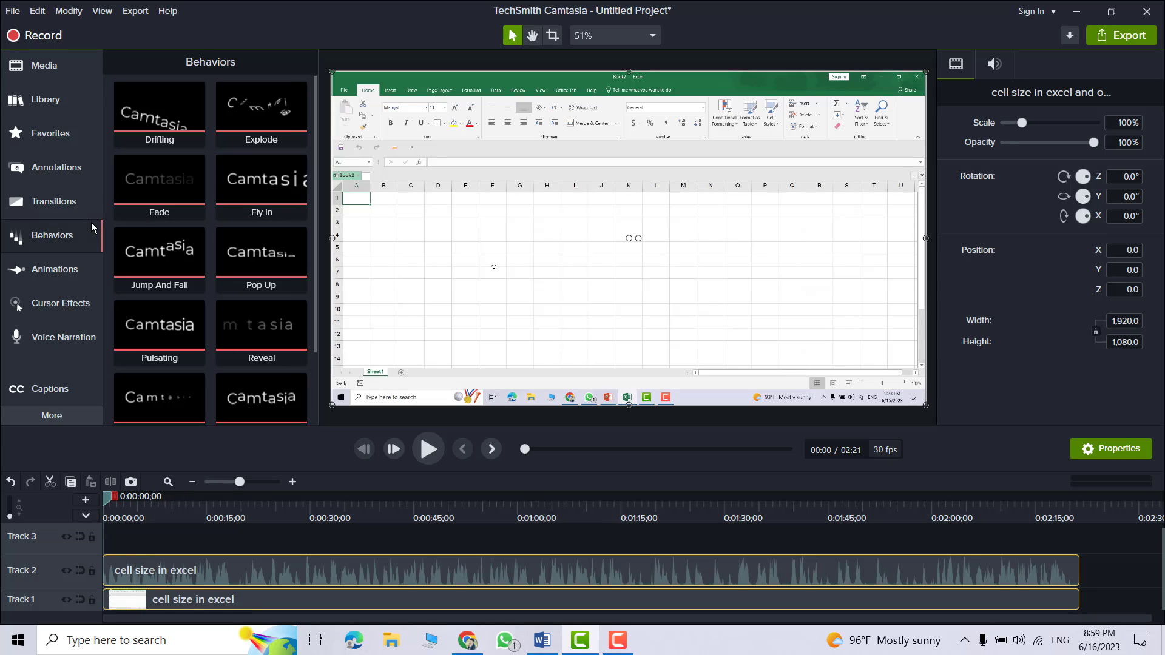
{"action": "left_click", "coordinate": [25, 277]}
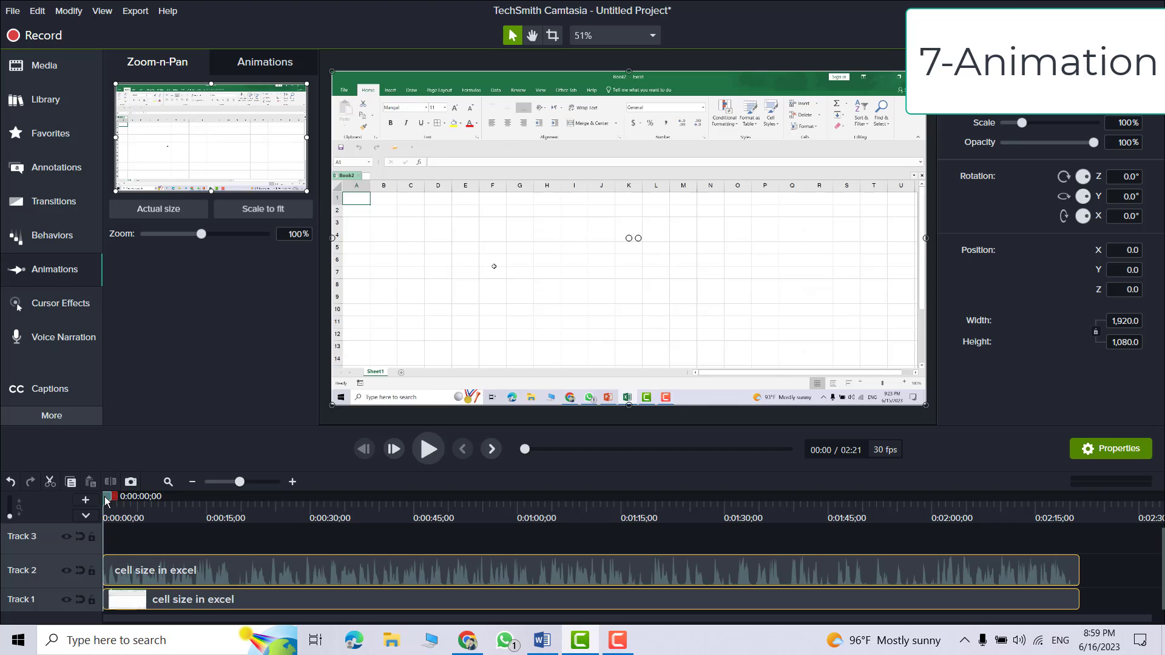
{"action": "left_click_drag", "start_coordinate": [107, 500], "coordinate": [254, 497]}
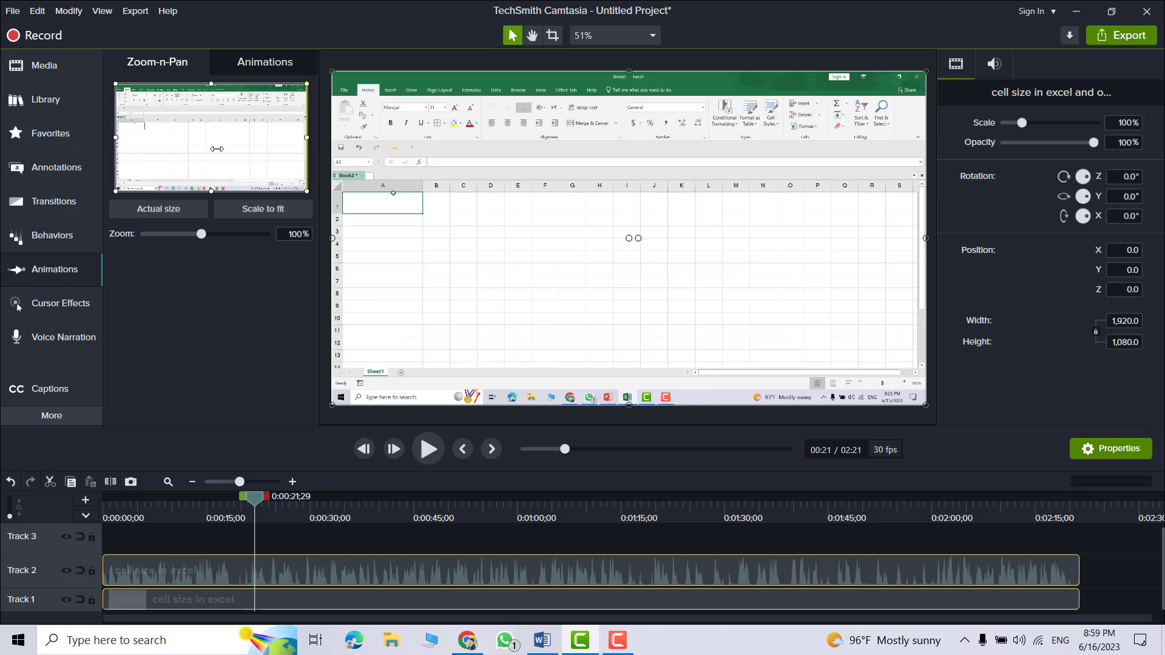
{"action": "left_click_drag", "start_coordinate": [303, 138], "coordinate": [268, 142]}
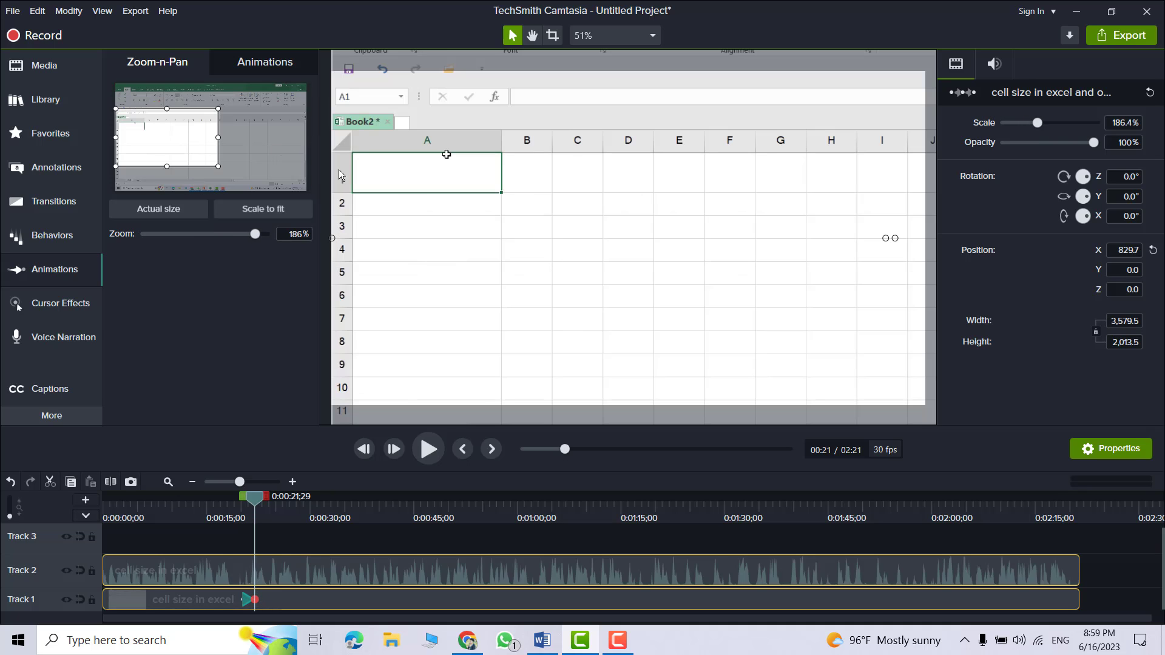
{"action": "left_click_drag", "start_coordinate": [168, 165], "coordinate": [156, 145]}
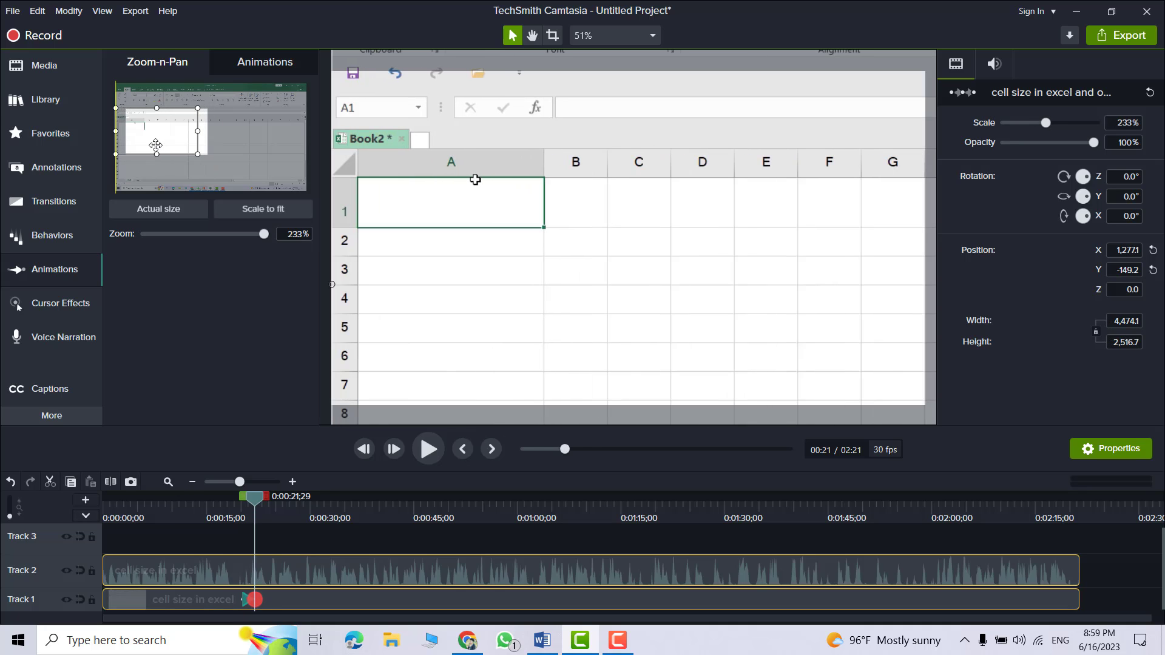
- Play back the zoom to about 30 seconds and add a scale-to-fit animation there to return to the full screen
{"action": "left_click_drag", "start_coordinate": [260, 494], "coordinate": [216, 497]}
{"action": "left_click", "coordinate": [423, 449]}
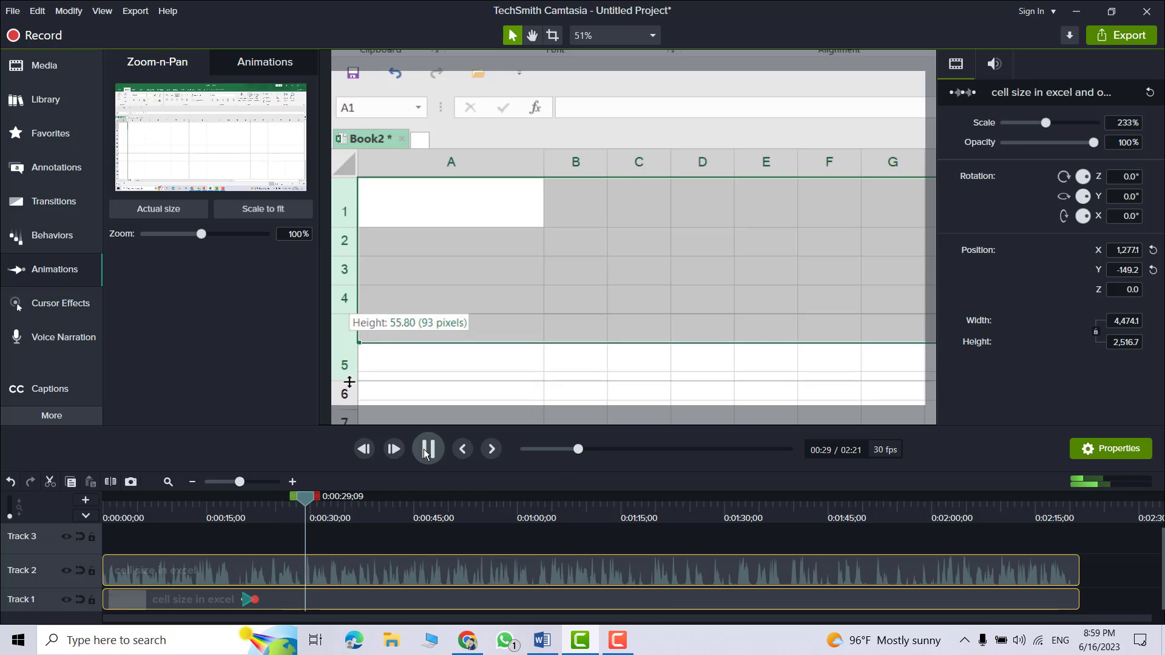
{"action": "left_click", "coordinate": [425, 449]}
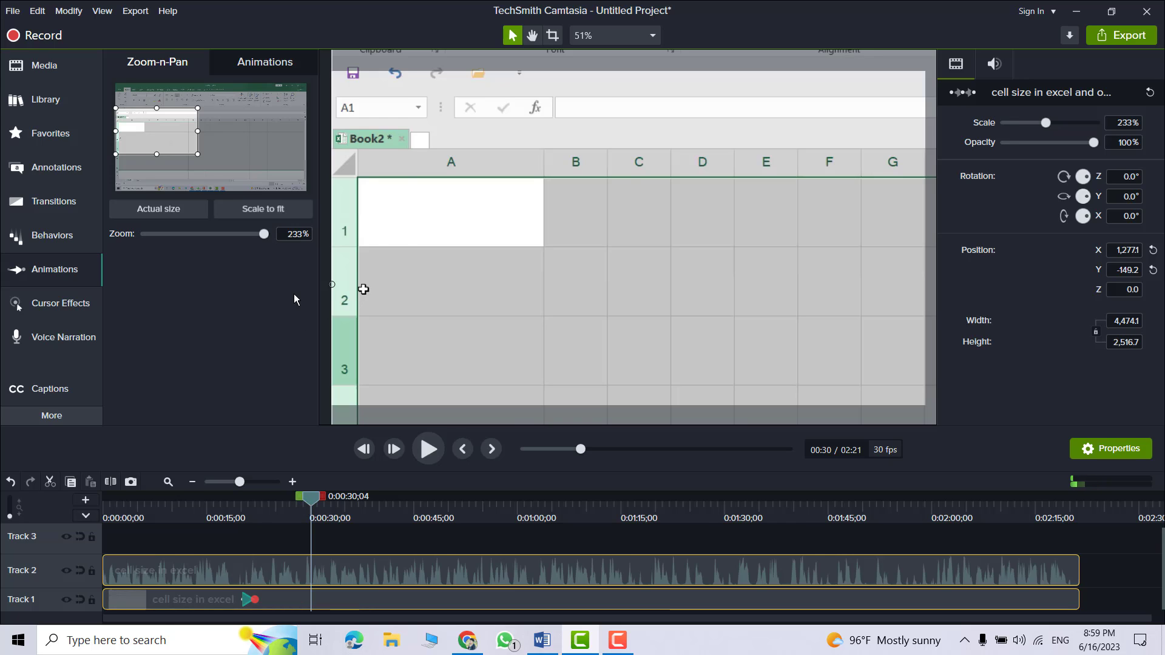
{"action": "left_click", "coordinate": [253, 208]}
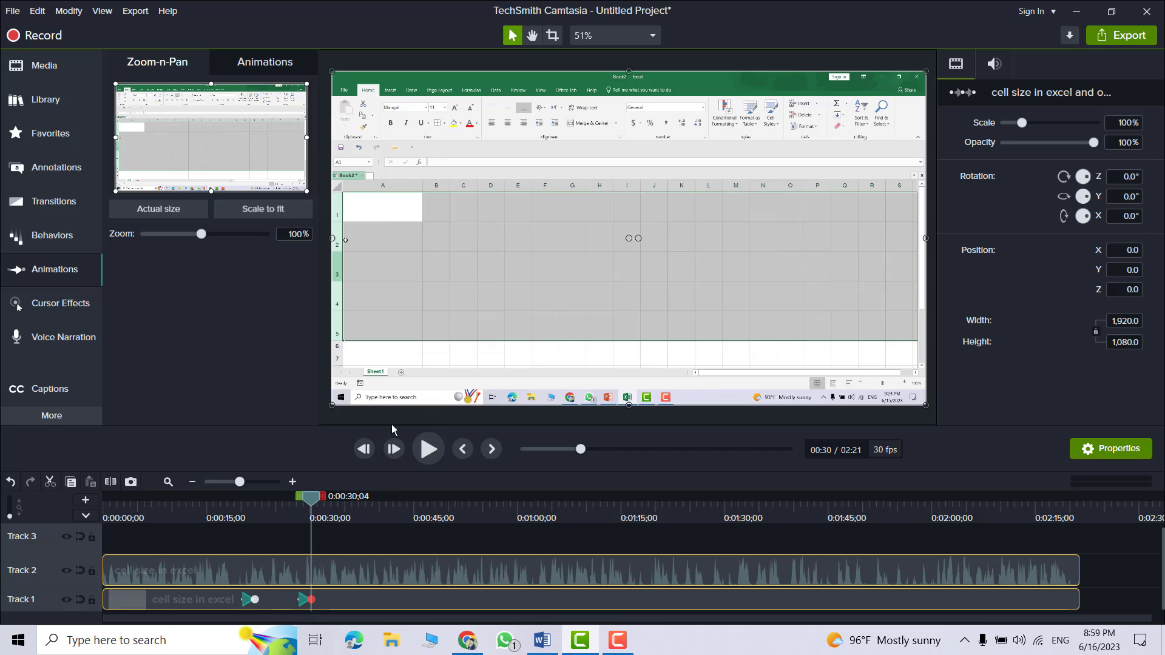
- Preview the zoom-in and zoom-out animations from about 20 seconds
{"action": "left_click_drag", "start_coordinate": [316, 510], "coordinate": [243, 504]}
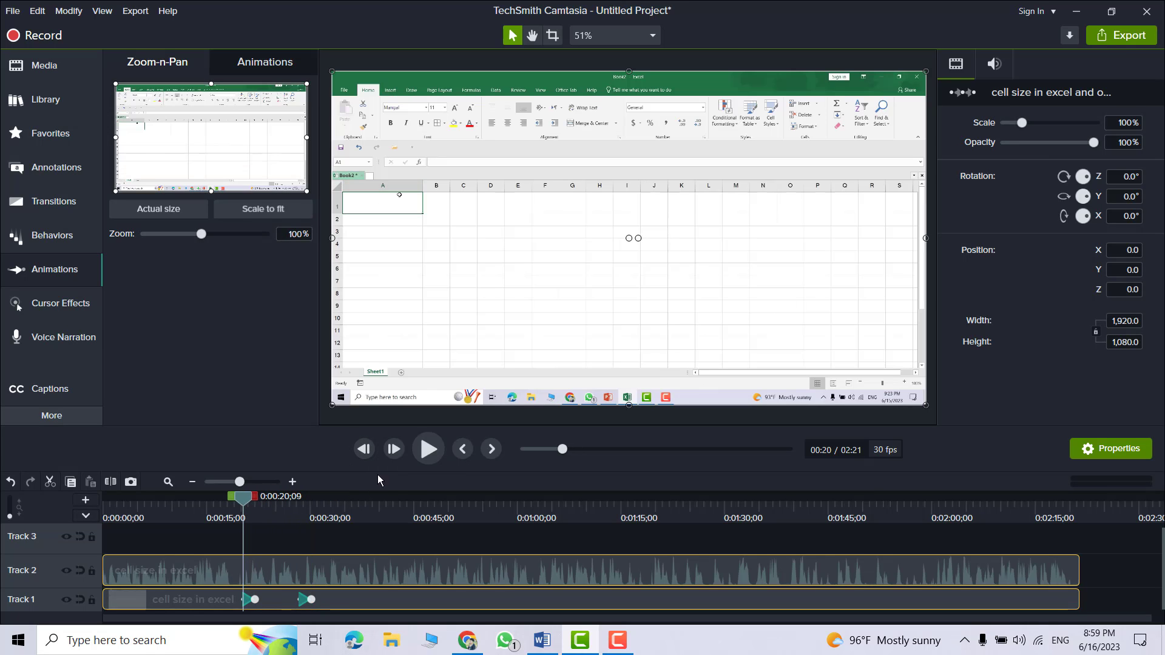
{"action": "left_click", "coordinate": [428, 450]}
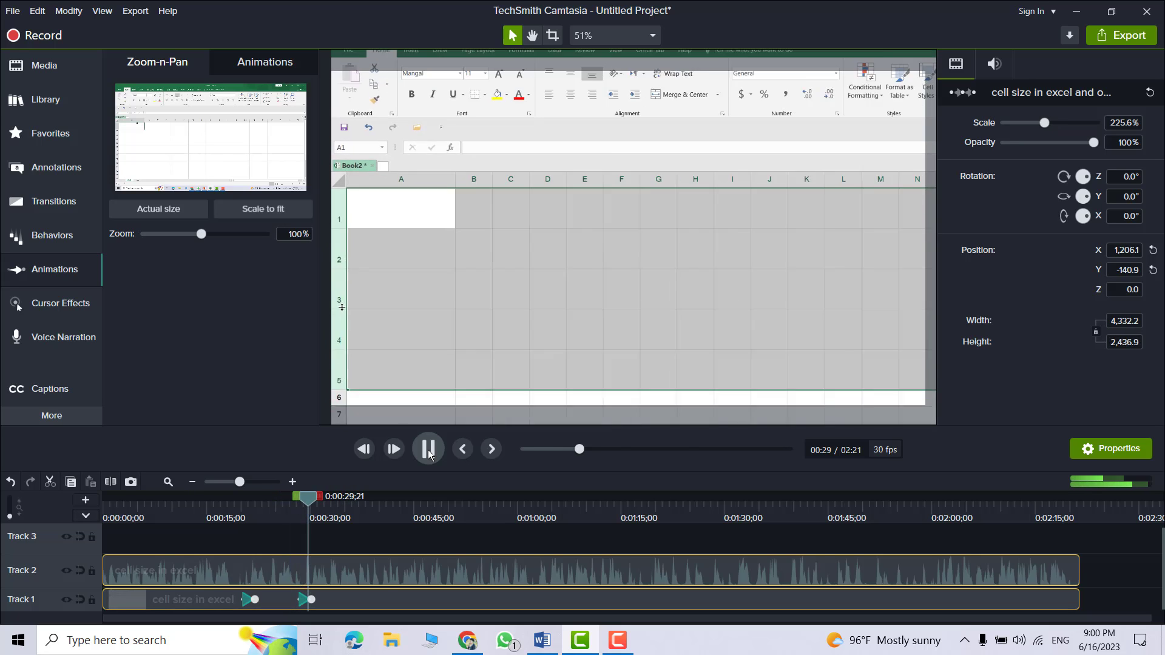
{"action": "left_click", "coordinate": [428, 450]}
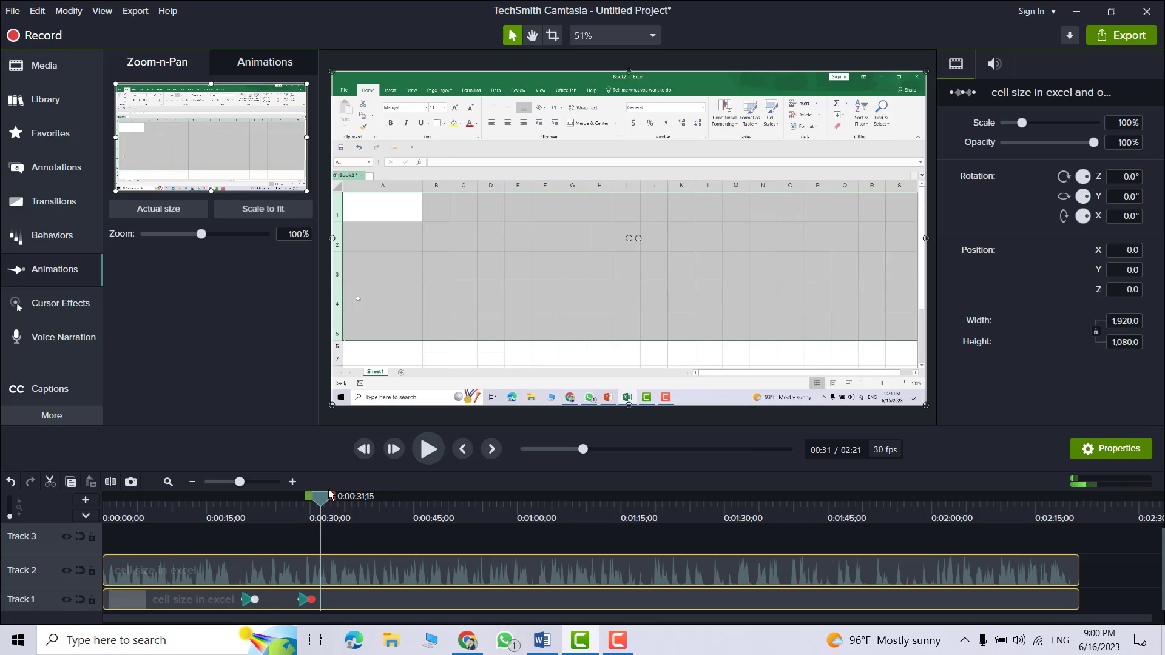
- Move the first zoom animation slightly later and add another at about 17 seconds, zooming to 167% on the sheet's upper-left area
{"action": "left_click_drag", "start_coordinate": [320, 499], "coordinate": [223, 512]}
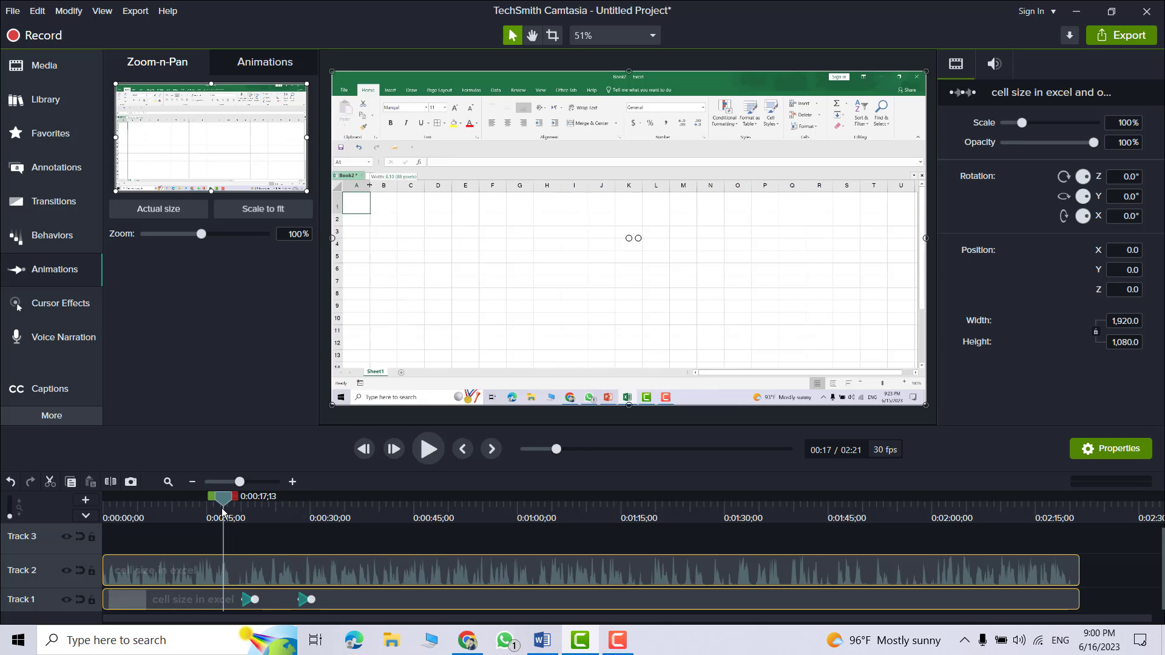
{"action": "left_click", "coordinate": [250, 607]}
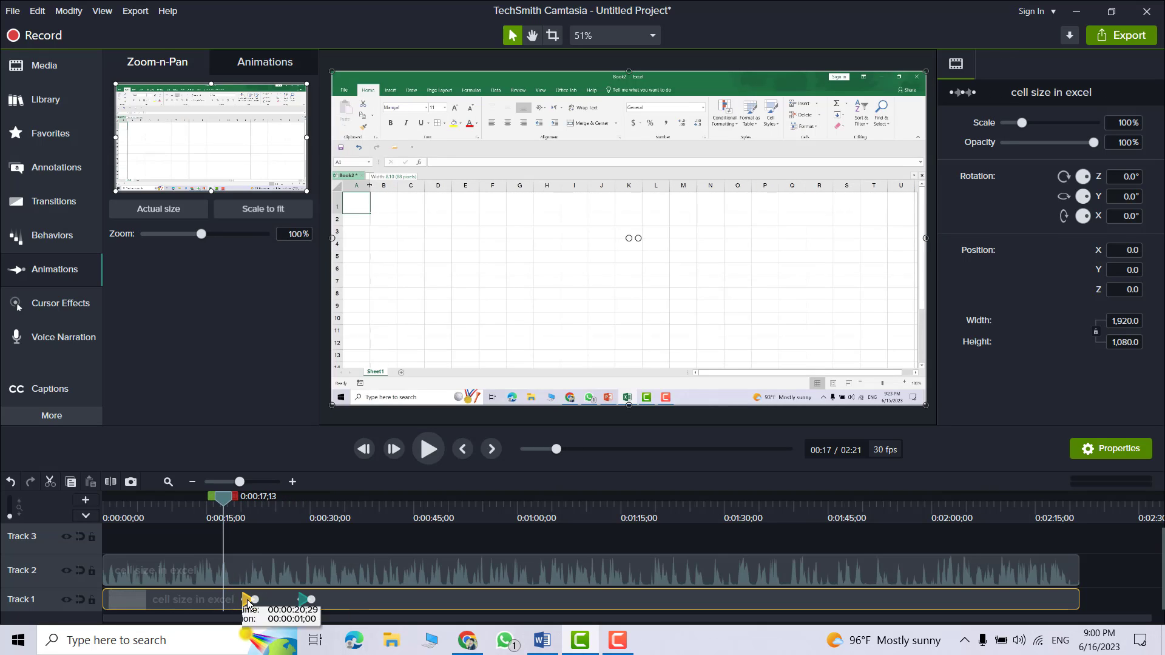
{"action": "left_click_drag", "start_coordinate": [254, 604], "coordinate": [257, 607]}
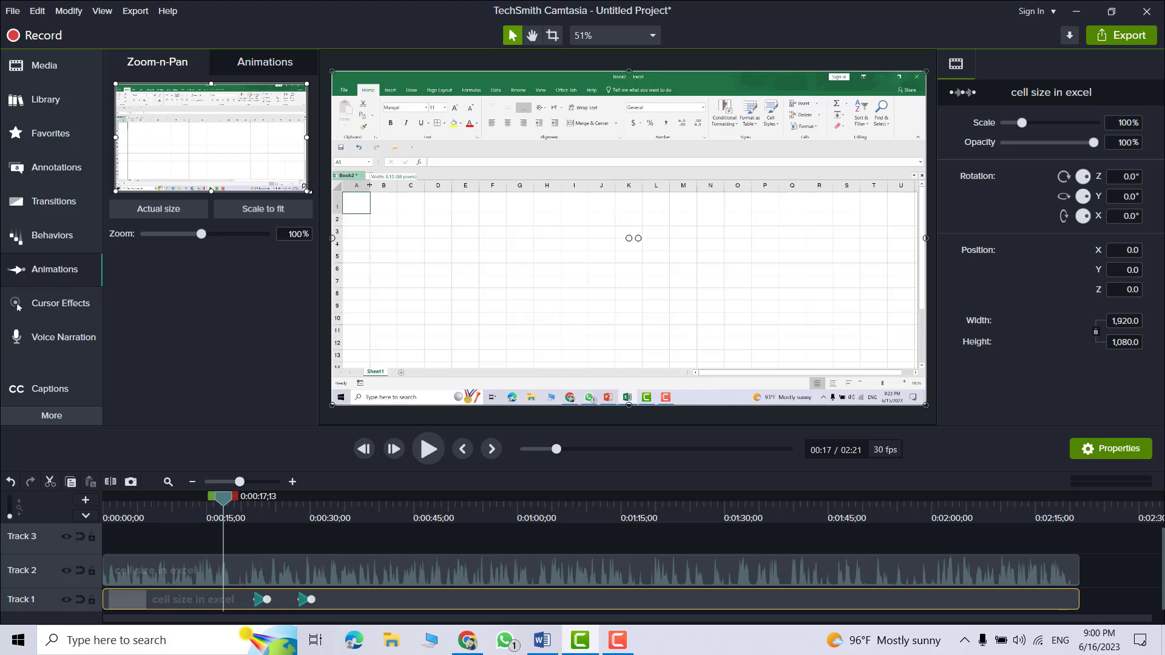
{"action": "left_click_drag", "start_coordinate": [302, 186], "coordinate": [208, 146]}
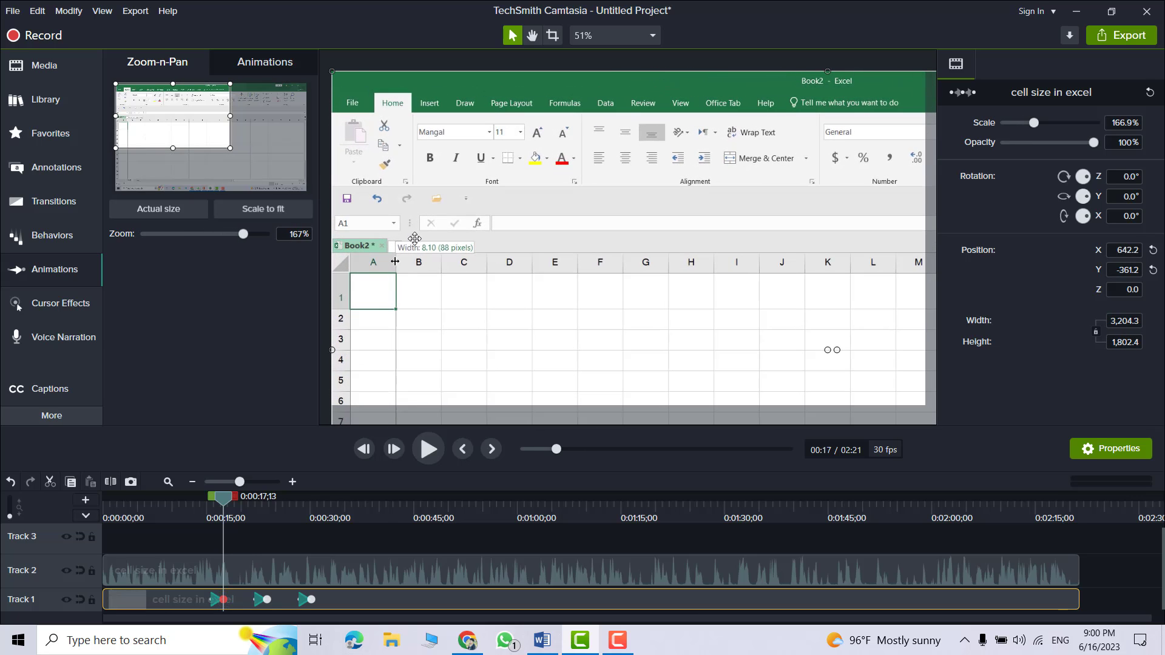
- Add a red sketch motion rectangle near the column headers at about 17 seconds, shift its clip slightly earlier, and preview it
{"action": "left_click", "coordinate": [260, 59]}
{"action": "left_click", "coordinate": [173, 62]}
{"action": "left_click", "coordinate": [58, 173]}
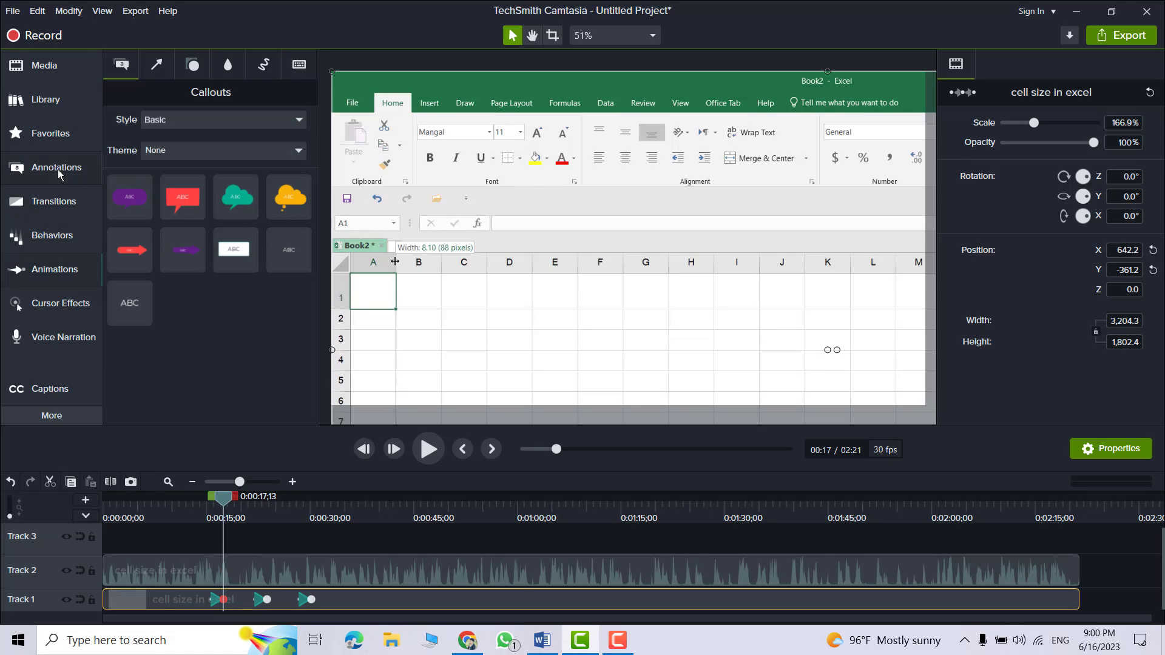
{"action": "left_click", "coordinate": [264, 68]}
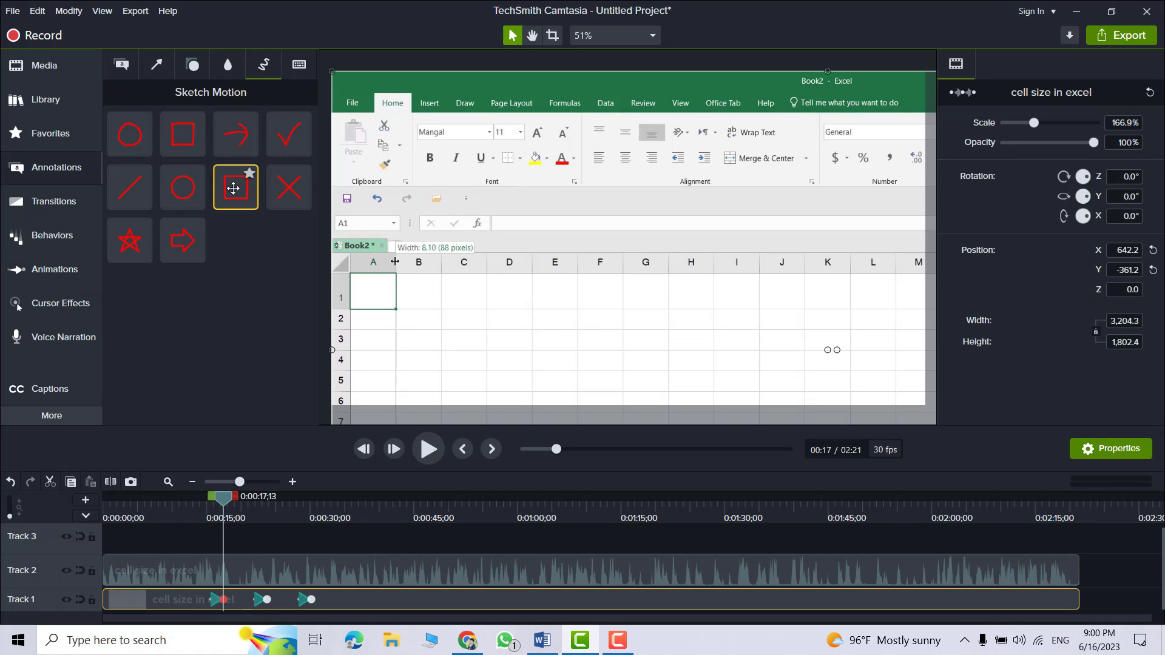
{"action": "mouse_move", "coordinate": [234, 188]}
{"action": "left_mouse_down"}
{"action": "mouse_move", "coordinate": [481, 281]}
{"action": "mouse_move", "coordinate": [431, 240]}
{"action": "mouse_move", "coordinate": [428, 248]}
{"action": "left_mouse_up"}
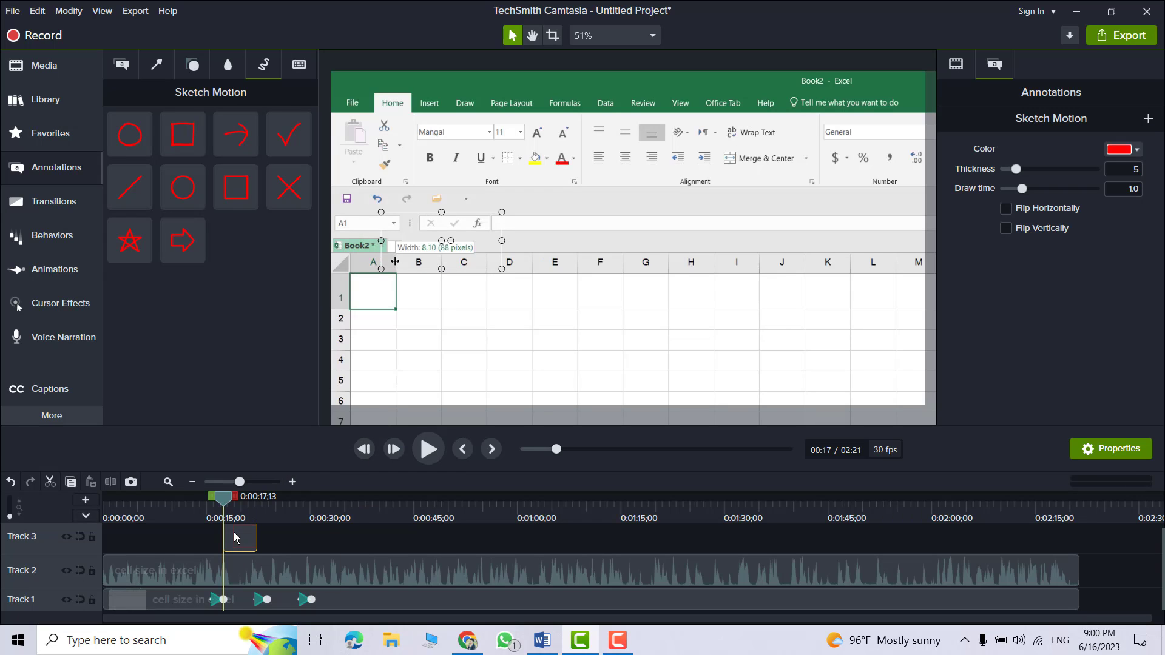
{"action": "left_click_drag", "start_coordinate": [234, 533], "coordinate": [202, 498]}
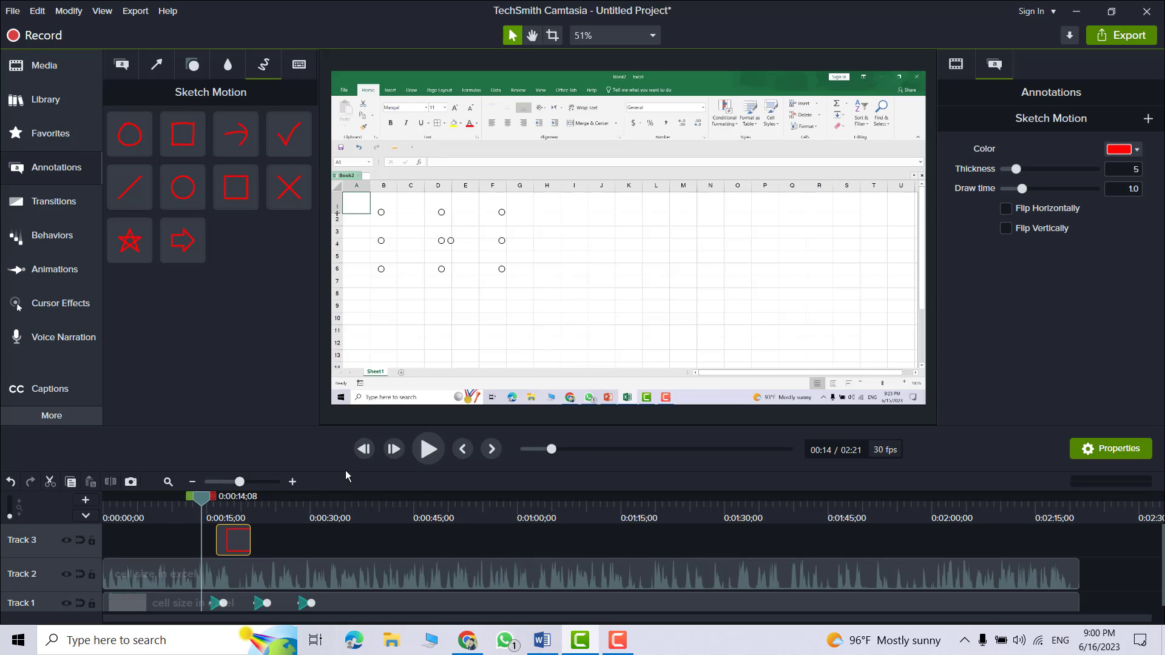
{"action": "left_click", "coordinate": [421, 448]}
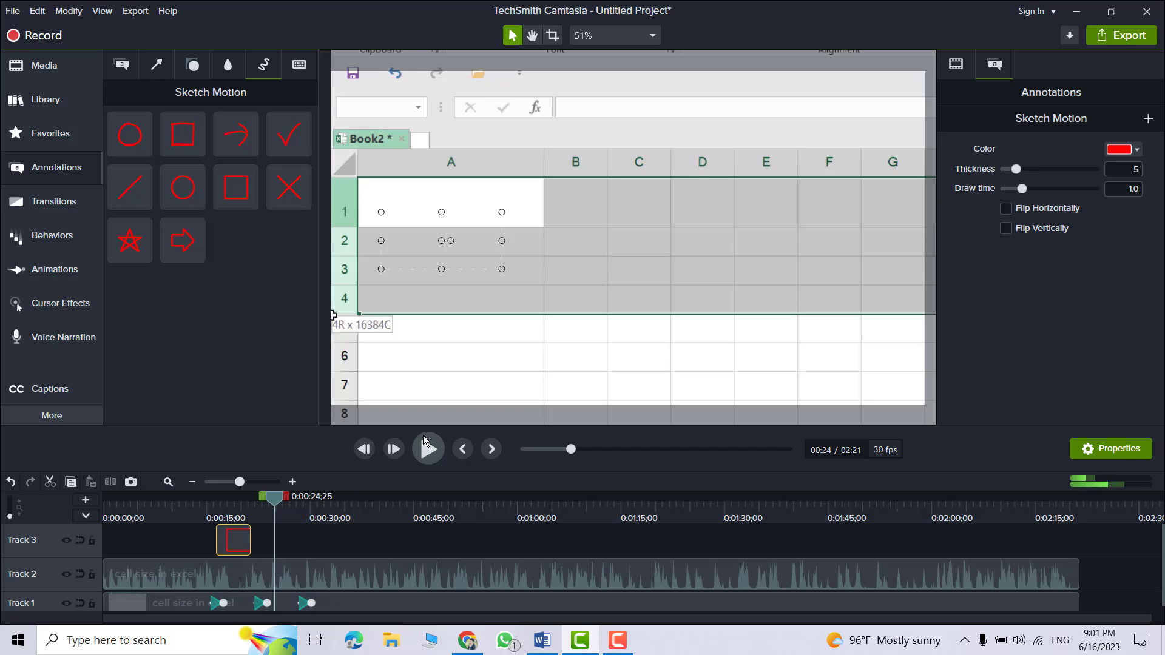
- Add a Spotlight annotation around cells A1 and B1 at about 48 seconds and preview it
{"action": "left_click_drag", "start_coordinate": [275, 501], "coordinate": [439, 461]}
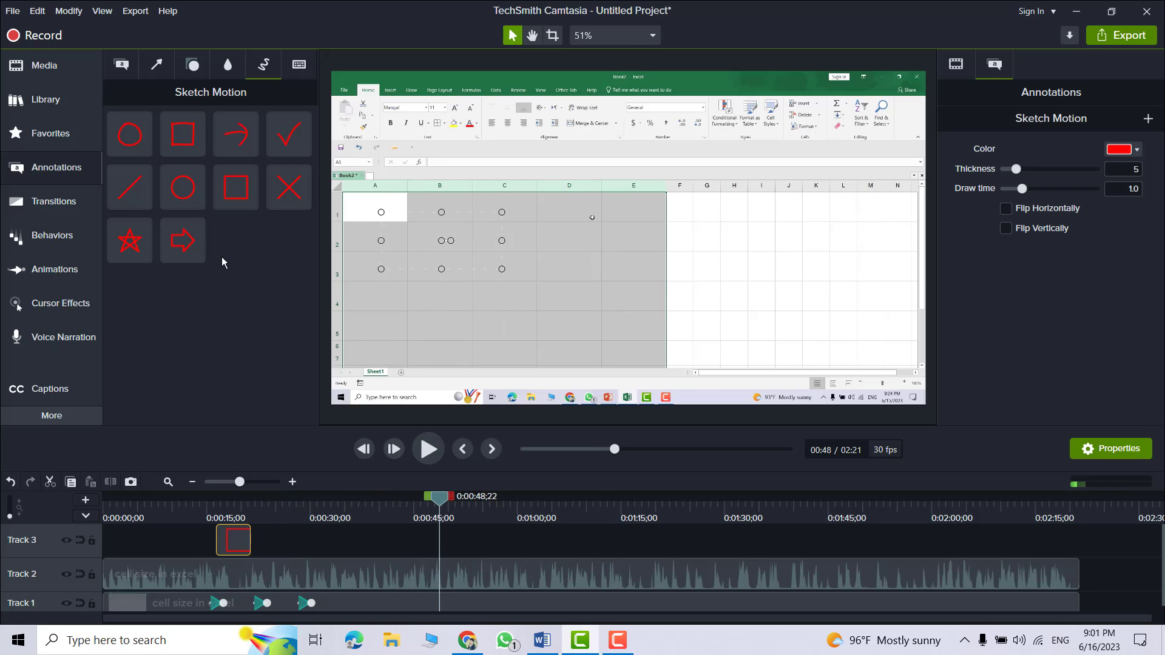
{"action": "left_click", "coordinate": [227, 68]}
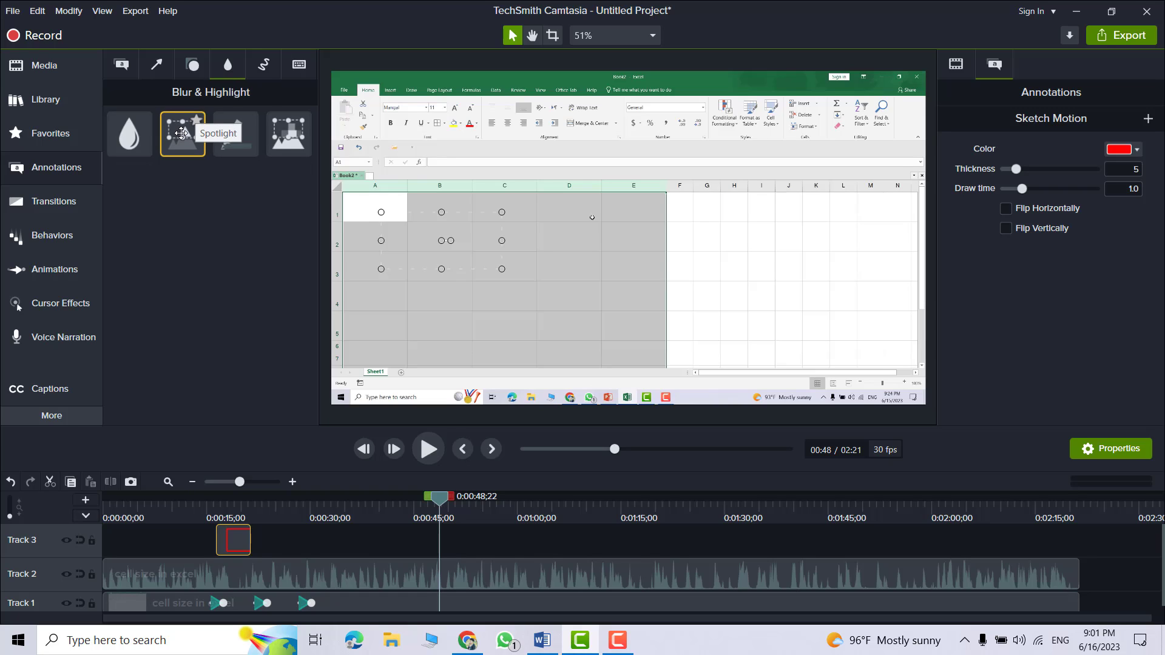
{"action": "left_click_drag", "start_coordinate": [181, 133], "coordinate": [400, 204]}
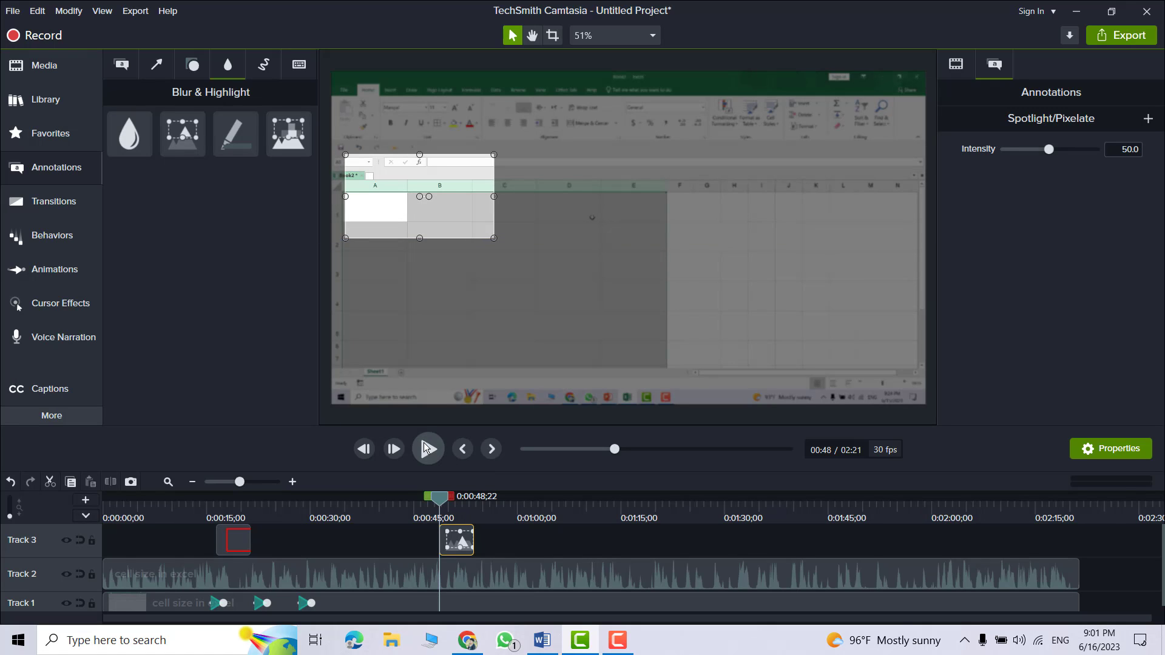
{"action": "left_click", "coordinate": [427, 448]}
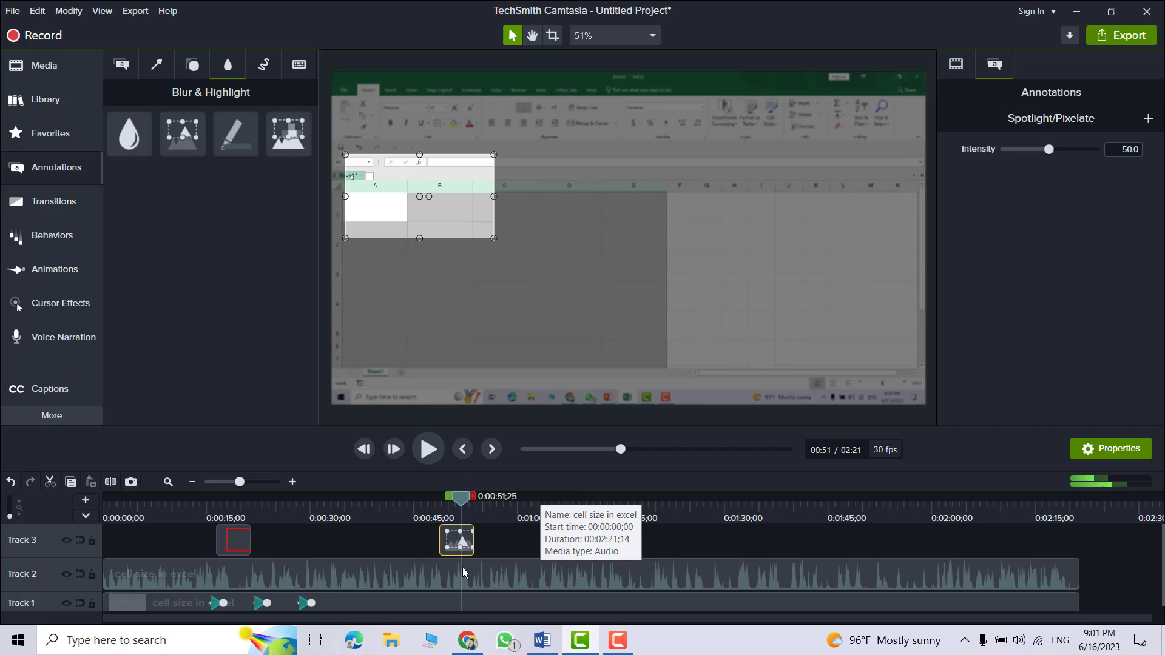
- Extend the Spotlight clip to about 1:07, preview it, and delete the annotation
{"action": "left_click_drag", "start_coordinate": [473, 538], "coordinate": [563, 537]}
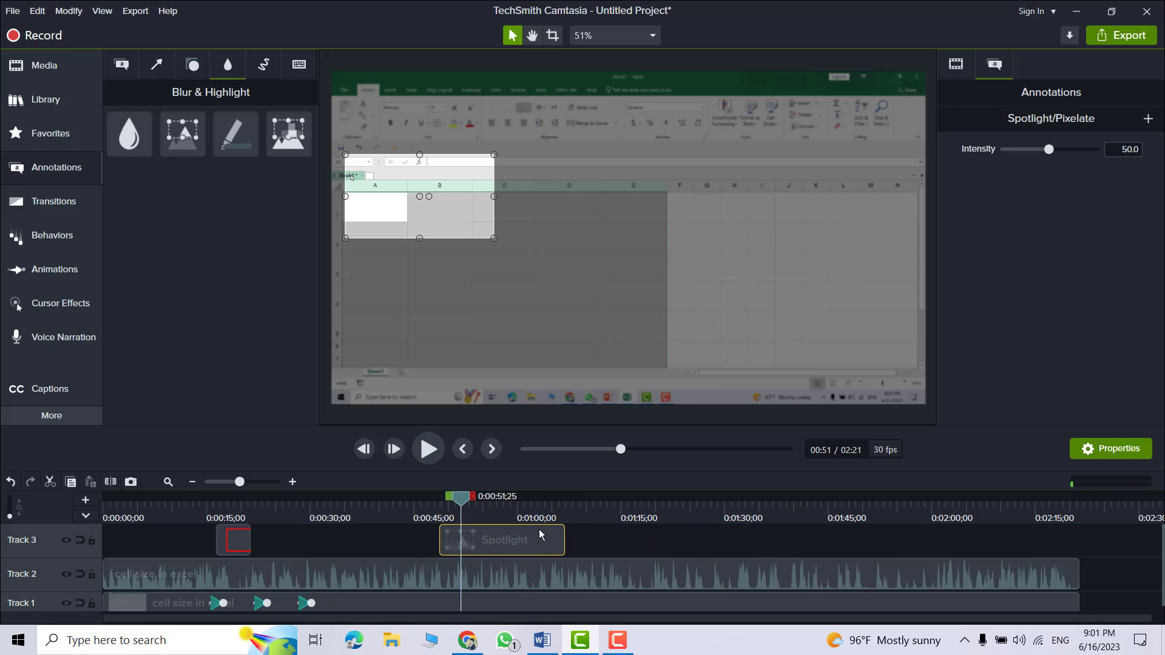
{"action": "left_click", "coordinate": [428, 449]}
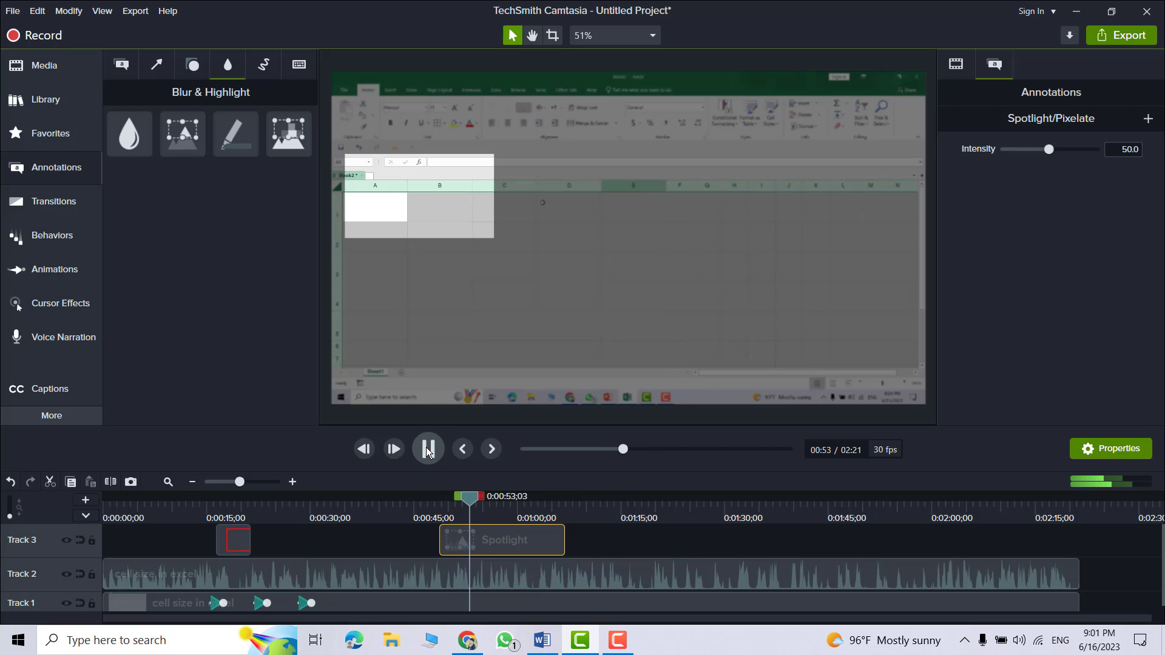
{"action": "left_click", "coordinate": [428, 448]}
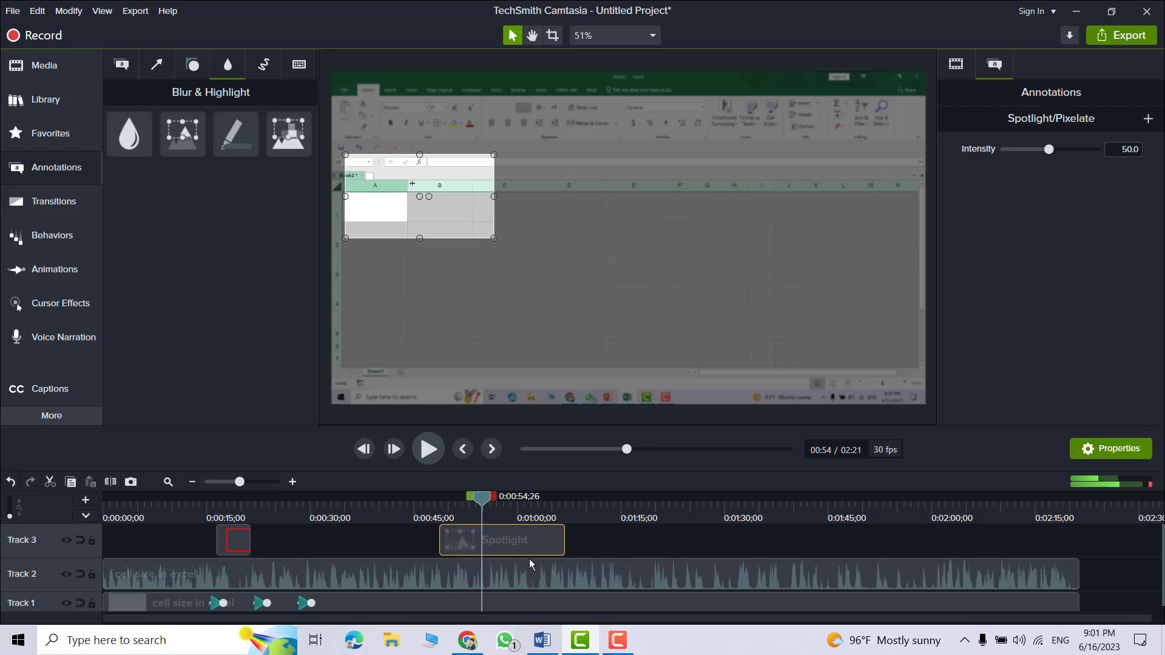
{"action": "key", "text": "Delete"}
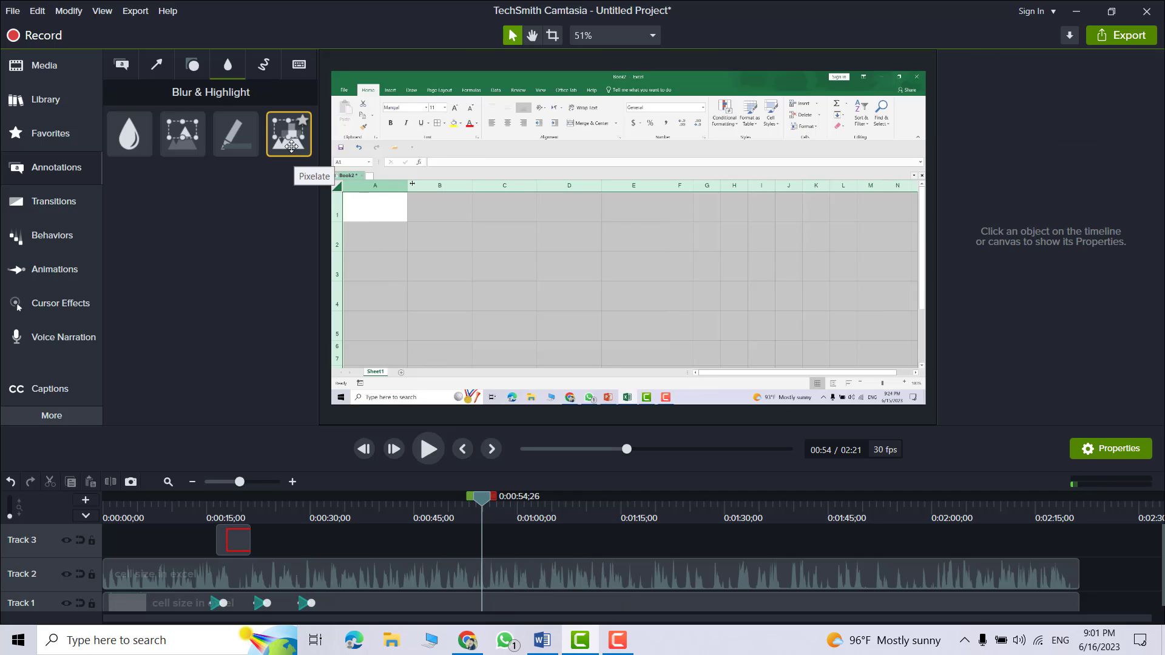
- Add a Pixelate annotation at about 54 seconds, reduce its height and place it over the ribbon's Alignment group
{"action": "left_click_drag", "start_coordinate": [290, 139], "coordinate": [511, 199]}
{"action": "left_click", "coordinate": [597, 152]}
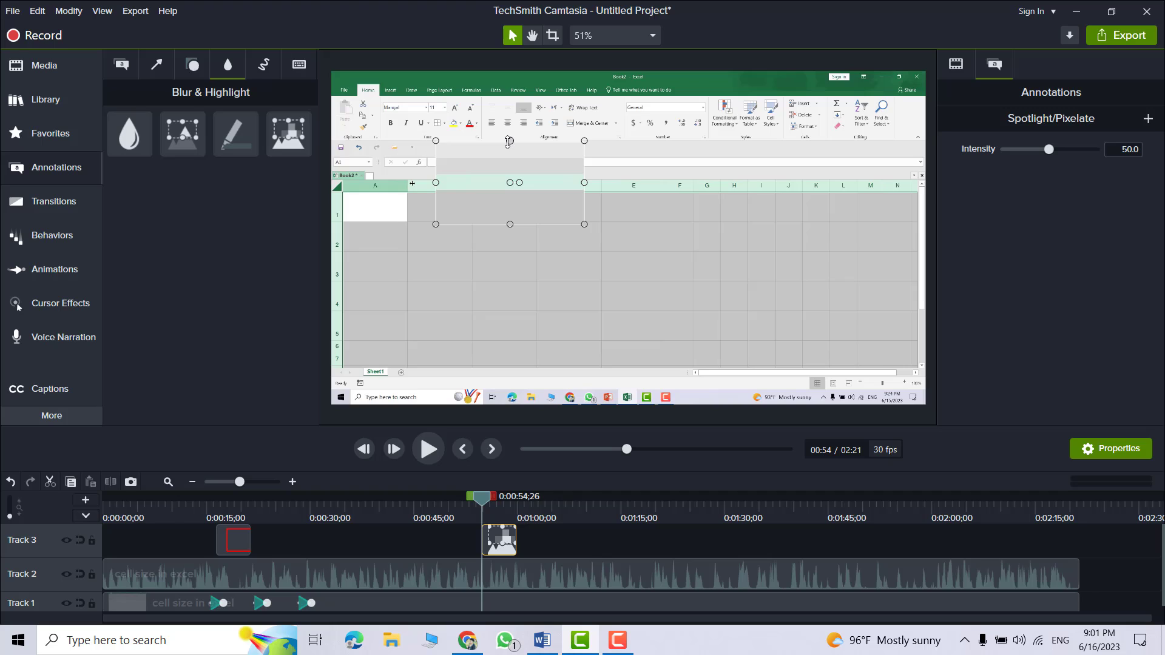
{"action": "left_click_drag", "start_coordinate": [507, 142], "coordinate": [530, 153]}
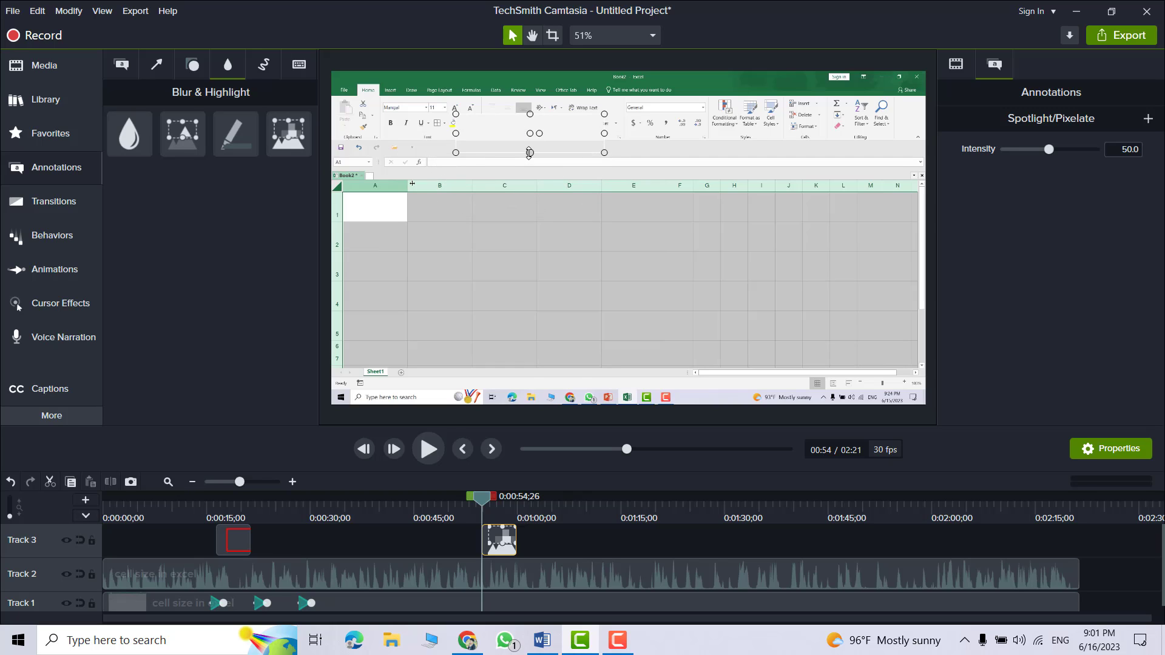
- Extend the Pixelate clip to about 1:14 and move the pixelated area over the ribbon's Styles group
{"action": "left_click_drag", "start_coordinate": [518, 537], "coordinate": [613, 539]}
{"action": "left_click_drag", "start_coordinate": [484, 499], "coordinate": [544, 496]}
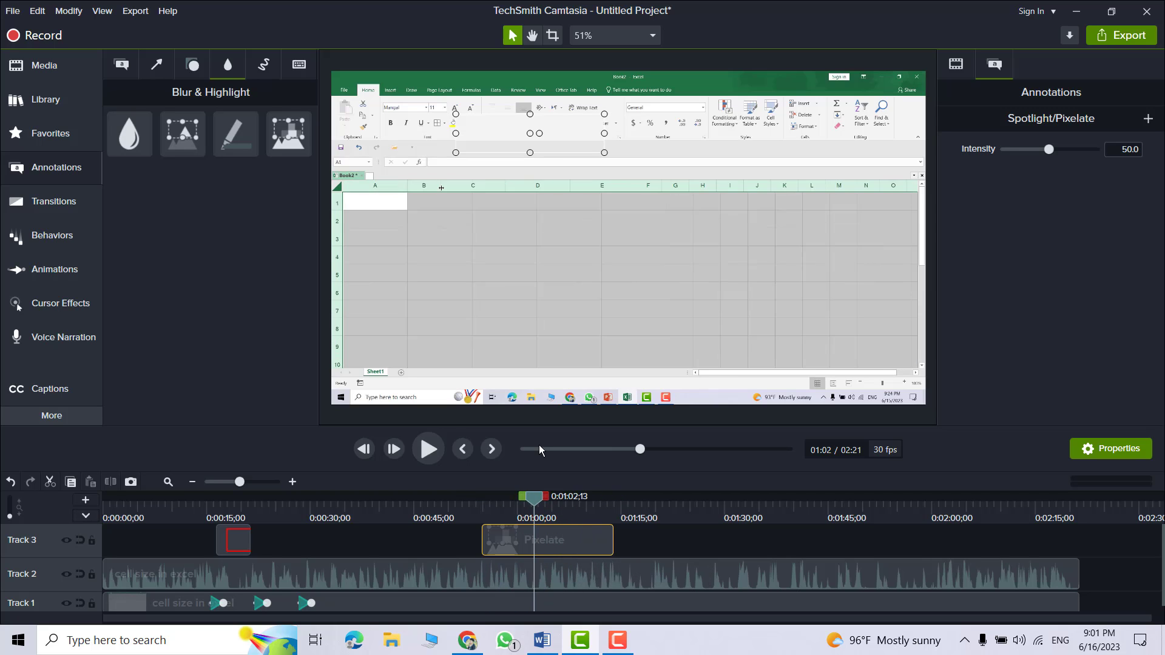
{"action": "left_click_drag", "start_coordinate": [561, 132], "coordinate": [735, 121]}
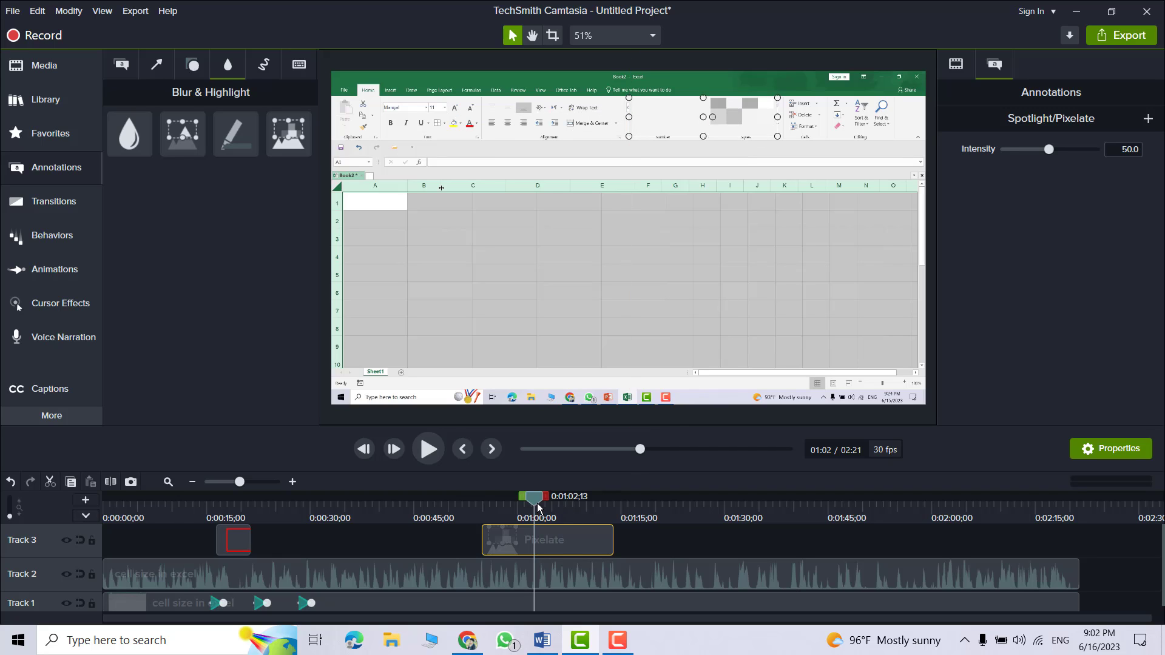
{"action": "mouse_move", "coordinate": [535, 503]}
{"action": "left_mouse_down"}
{"action": "mouse_move", "coordinate": [598, 504]}
{"action": "mouse_move", "coordinate": [544, 506]}
{"action": "left_mouse_up"}
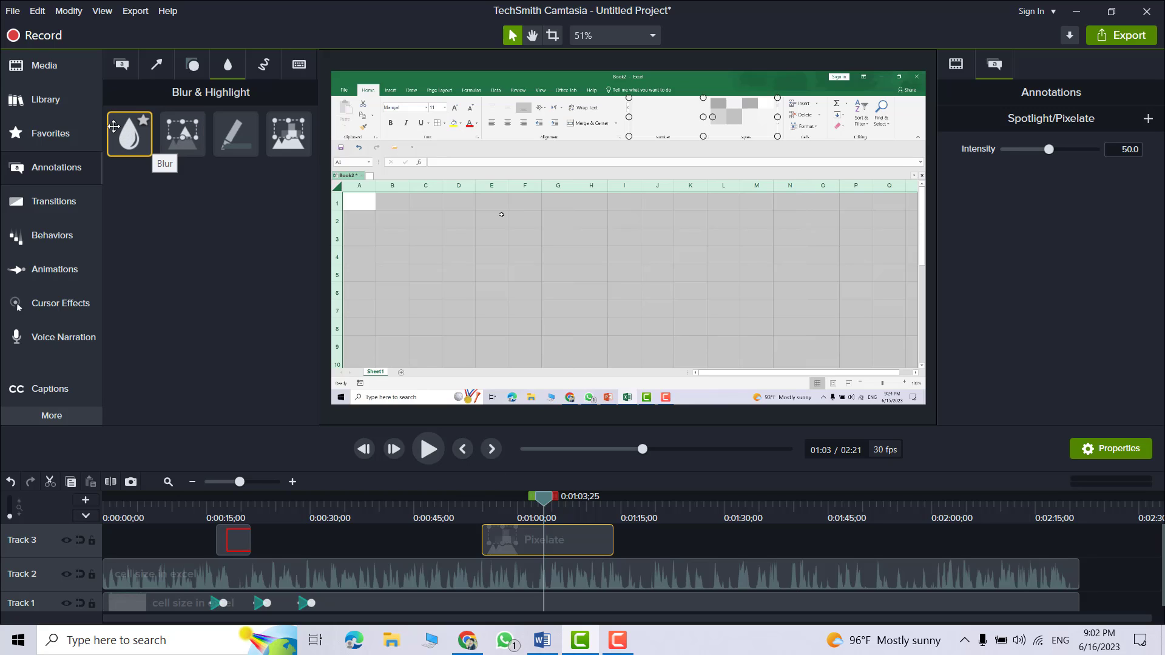
{"action": "left_click", "coordinate": [60, 205]}
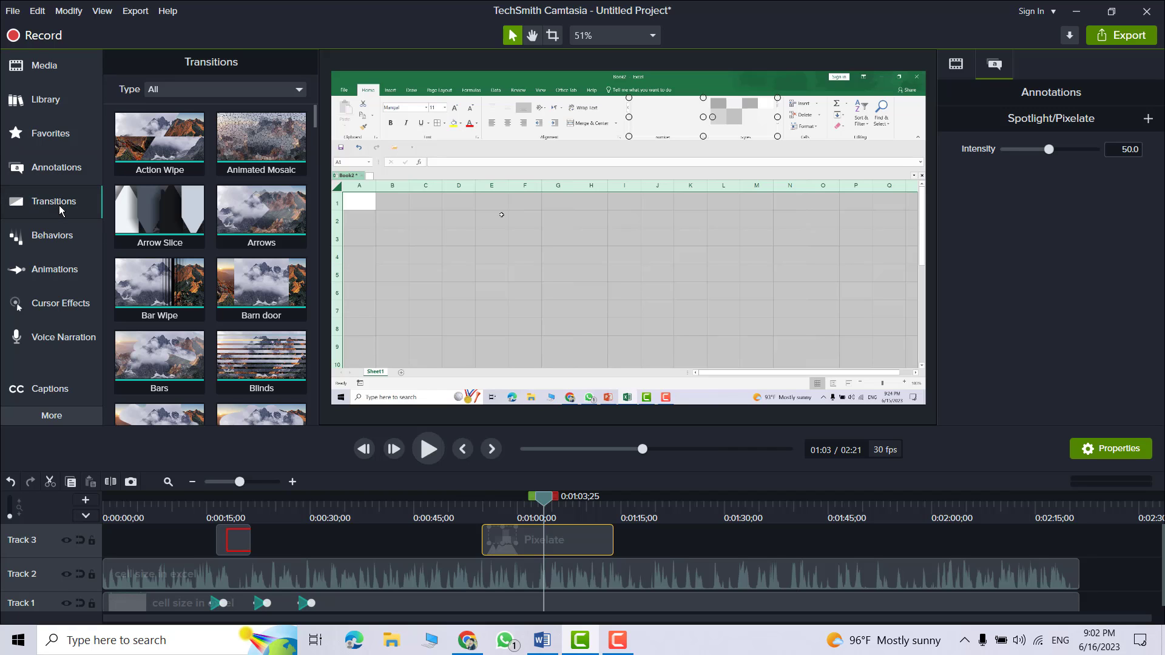
{"action": "left_click", "coordinate": [40, 242]}
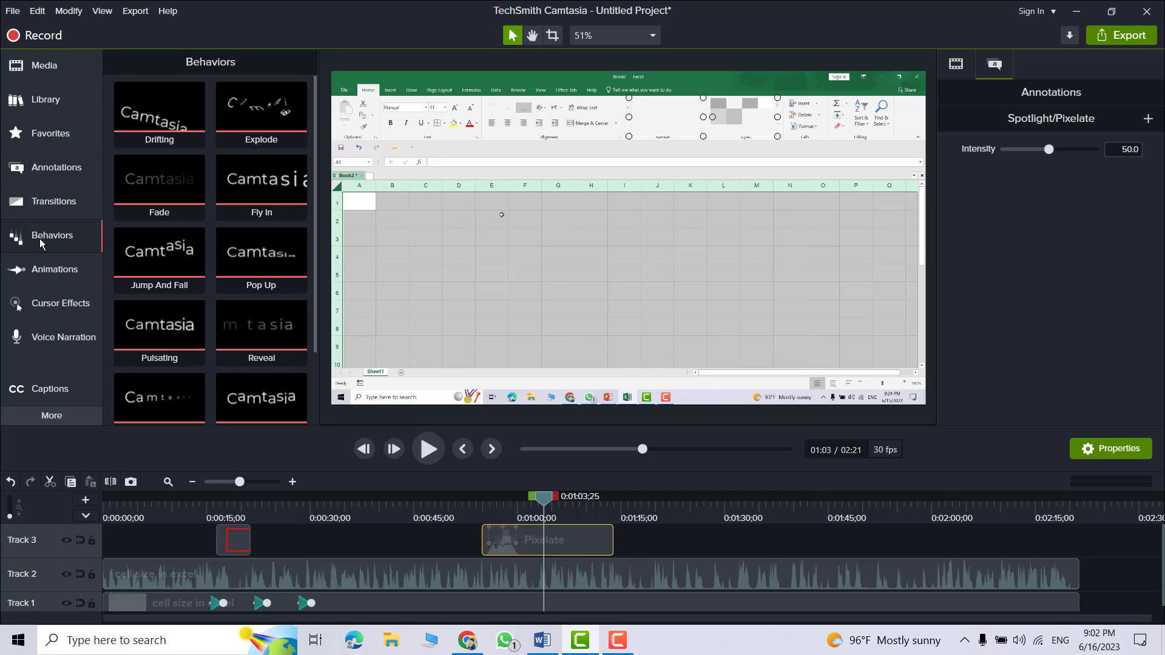
{"action": "left_click", "coordinate": [50, 272]}
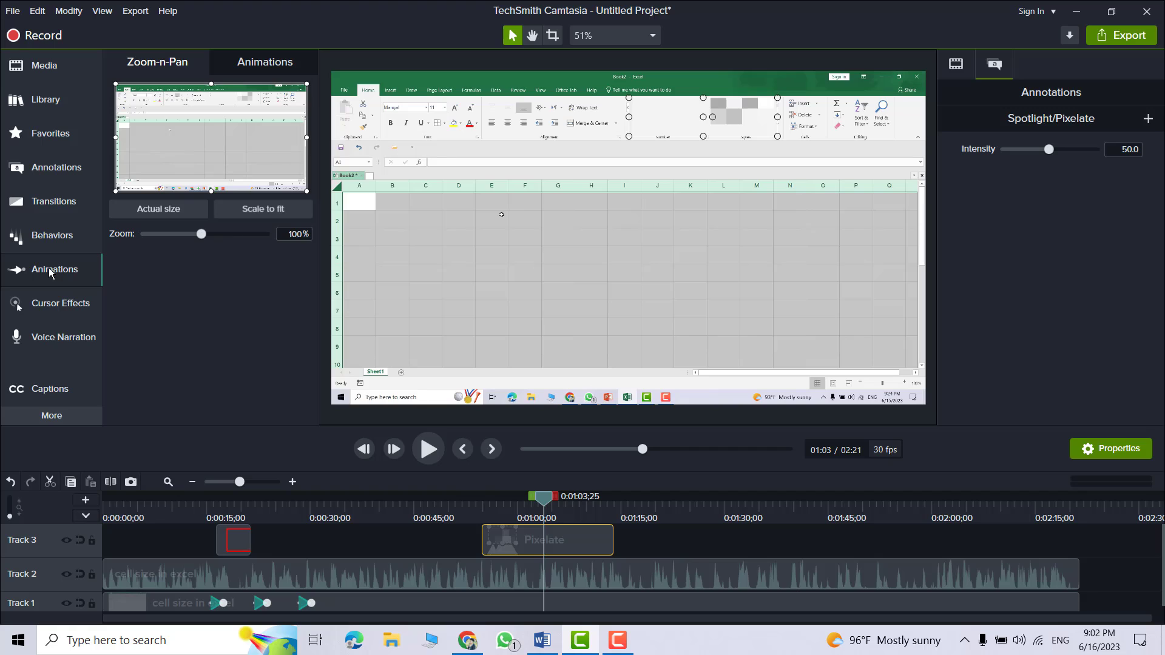
{"action": "left_click", "coordinate": [49, 303]}
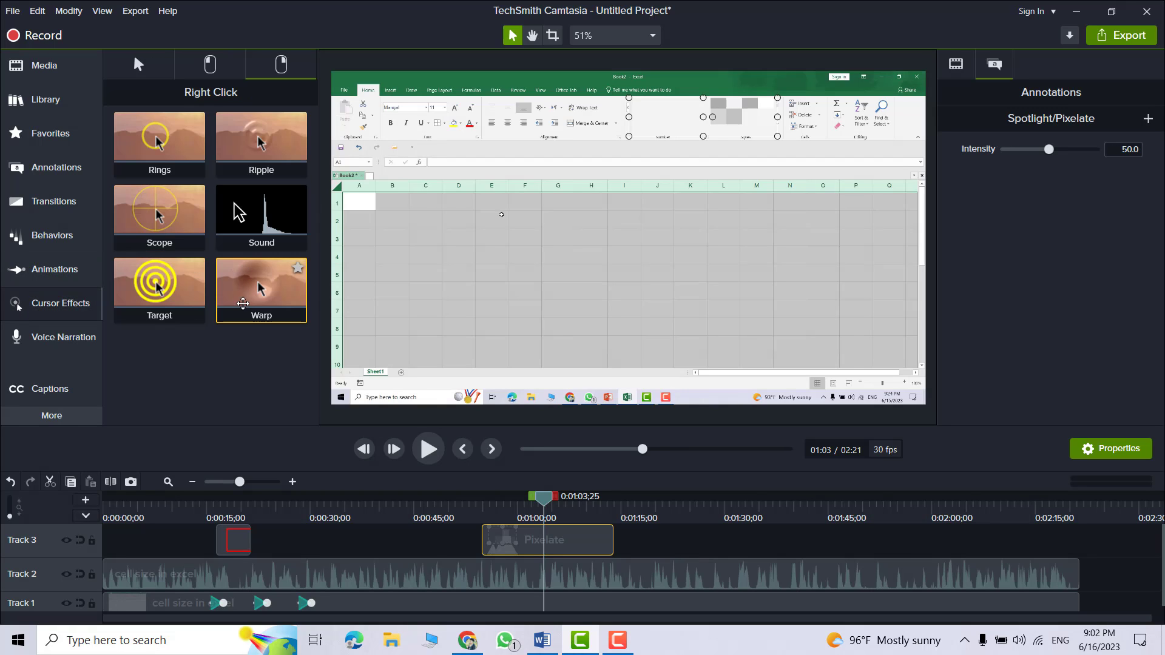
- Record a voice narration of about 9 seconds starting at about 1:03 and save it as Narration 3
{"action": "left_click", "coordinate": [55, 337]}
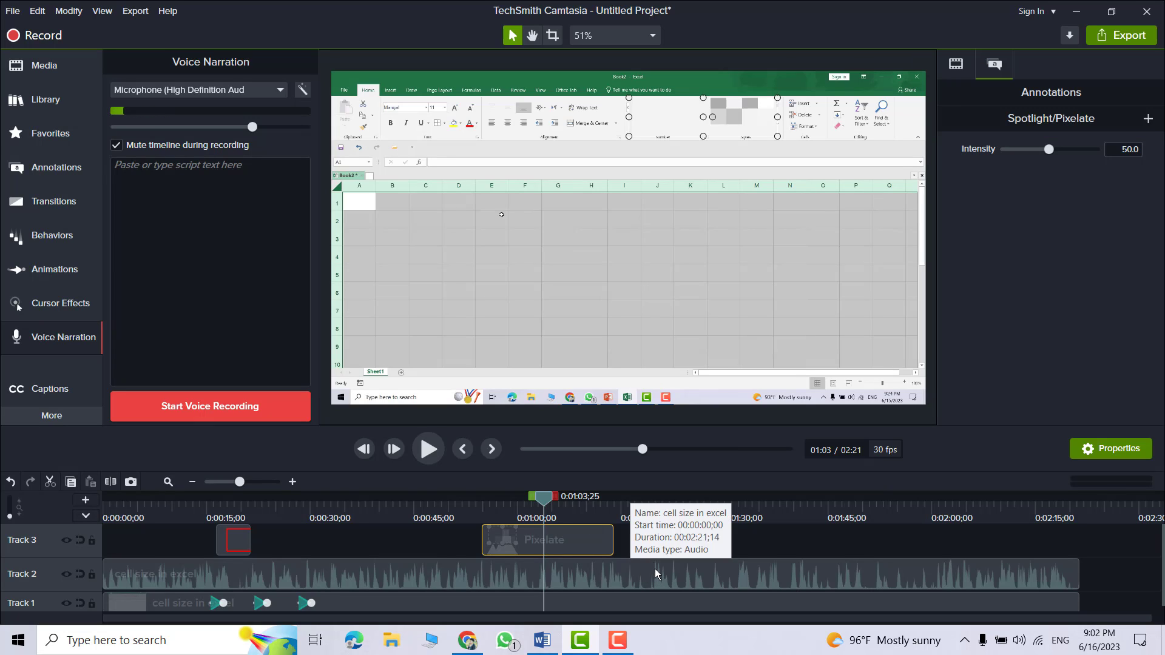
{"action": "left_click", "coordinate": [209, 407]}
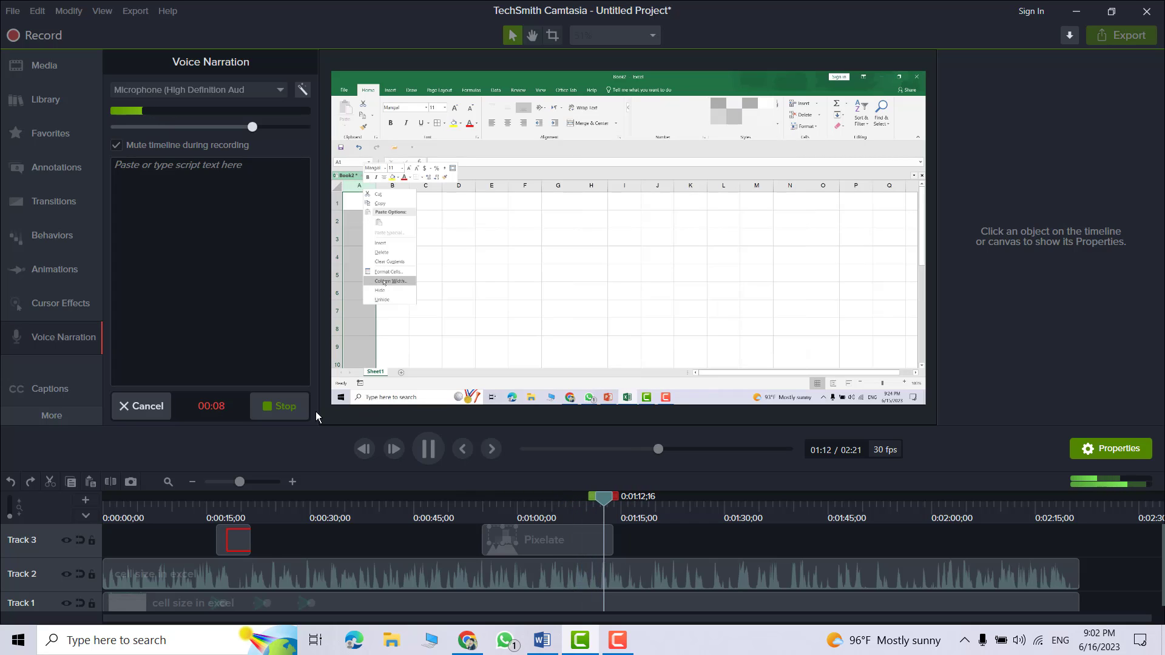
{"action": "left_click", "coordinate": [285, 405]}
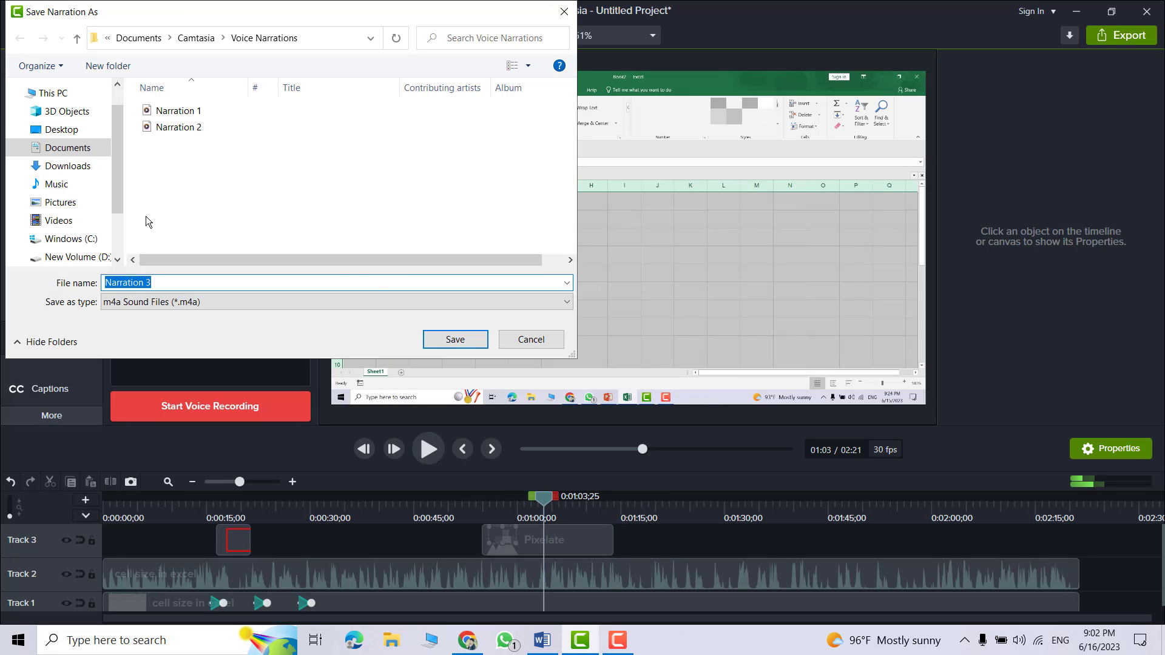
{"action": "left_click", "coordinate": [455, 339]}
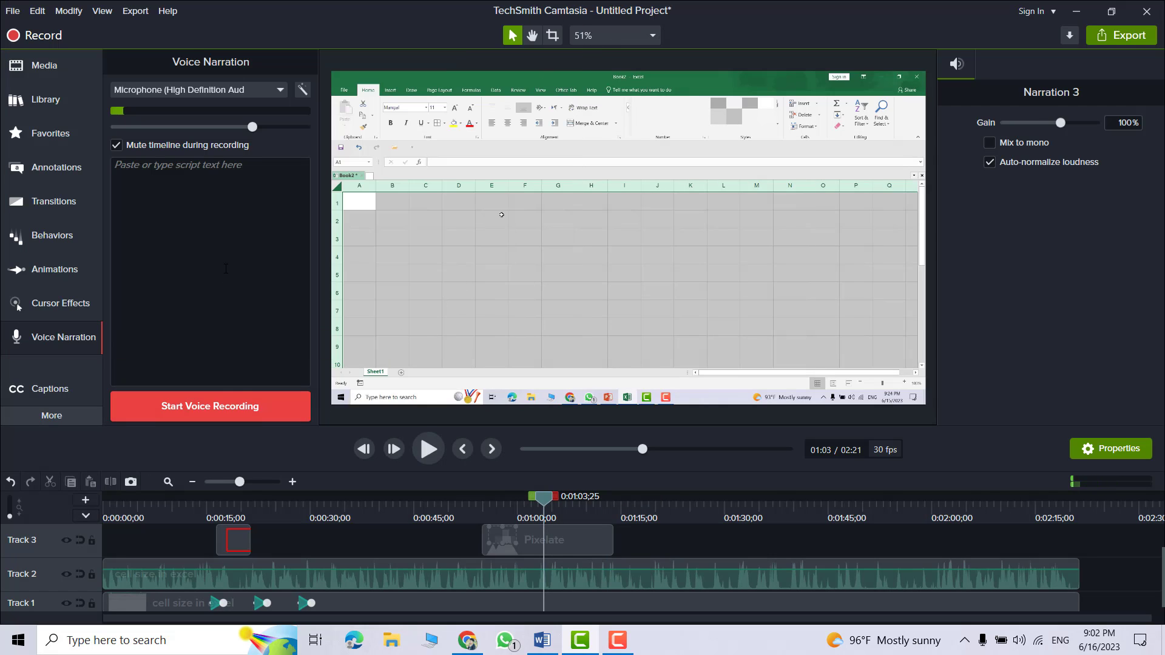
- Place the Narration 3 audio from the project media on Track 3 after the Pixelate clip, at about 1:16
{"action": "left_click", "coordinate": [48, 65]}
{"action": "scroll", "coordinate": [234, 302], "scroll_direction": "down", "scroll_amount": 2}
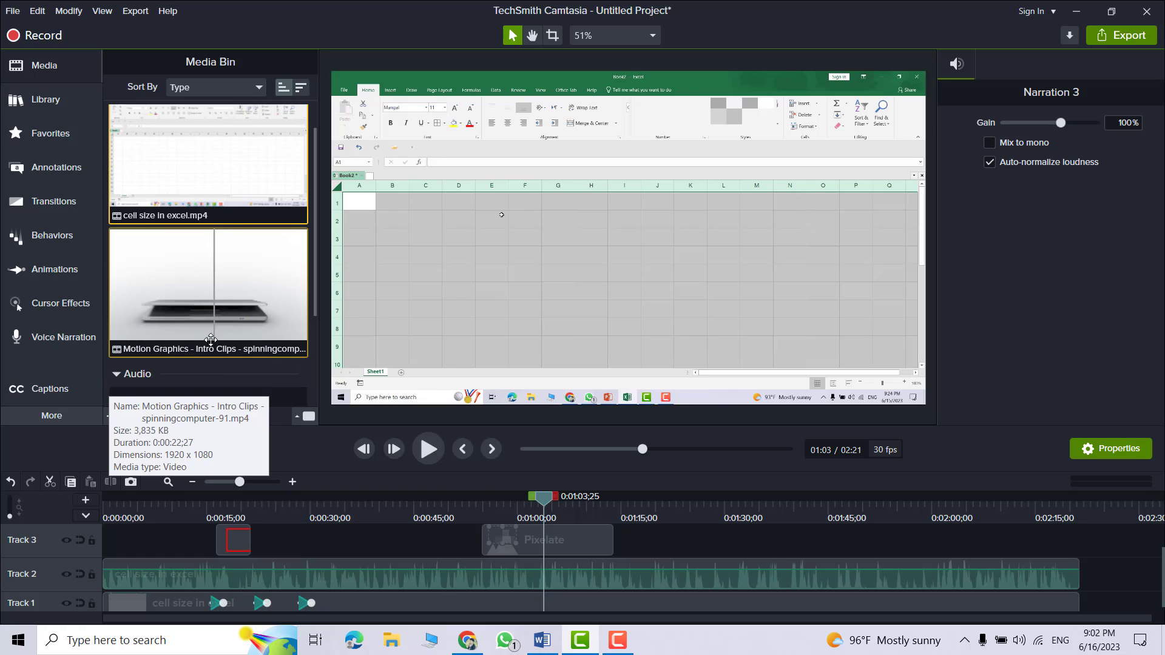
{"action": "scroll", "coordinate": [234, 302], "scroll_direction": "down", "scroll_amount": 2}
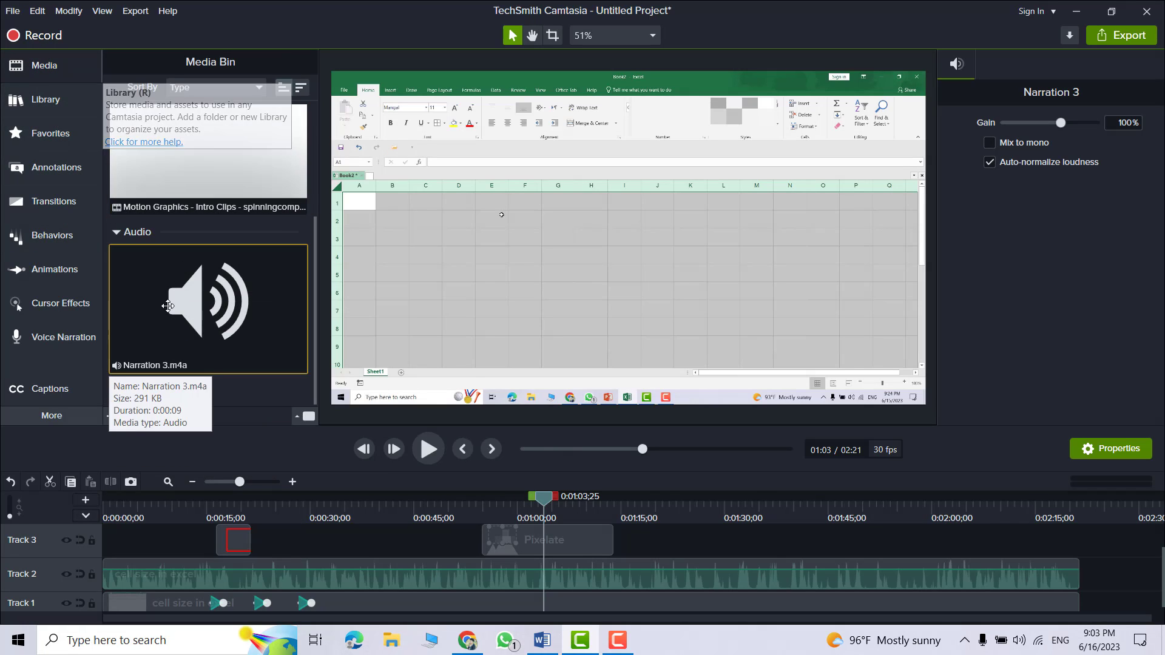
{"action": "left_click_drag", "start_coordinate": [285, 404], "coordinate": [594, 535]}
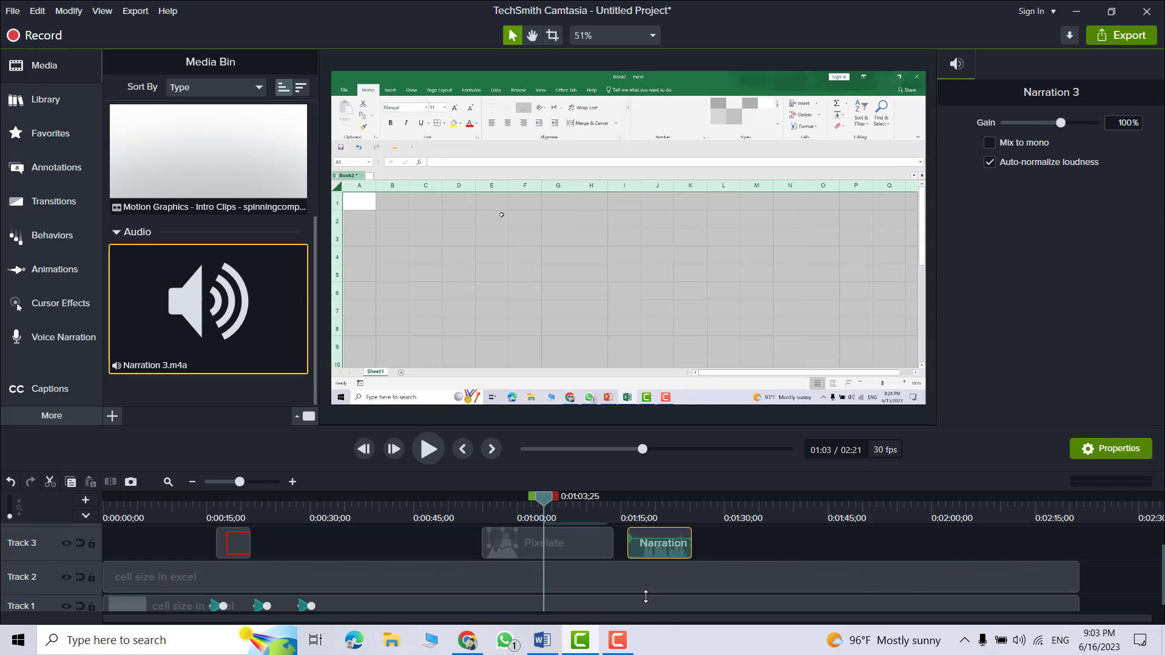
{"action": "left_click", "coordinate": [646, 596]}
- Play back the narration clip together with the original audio from about 1:16 to 1:25
{"action": "left_click_drag", "start_coordinate": [543, 498], "coordinate": [625, 527]}
{"action": "left_click", "coordinate": [429, 449]}
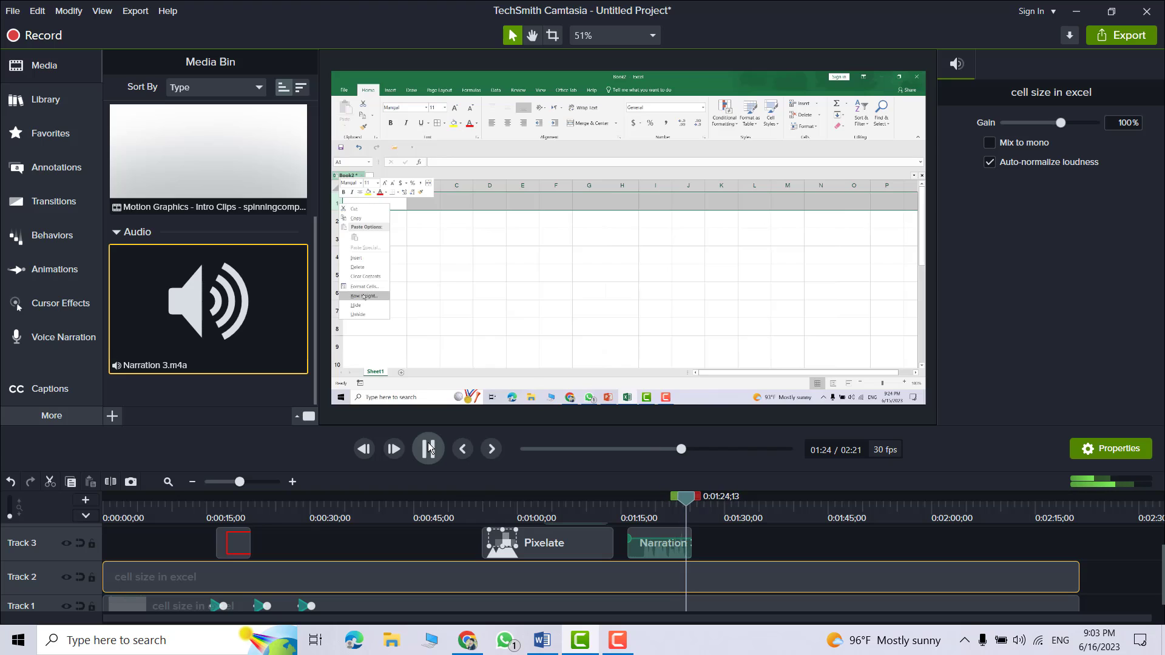
{"action": "left_click", "coordinate": [428, 449]}
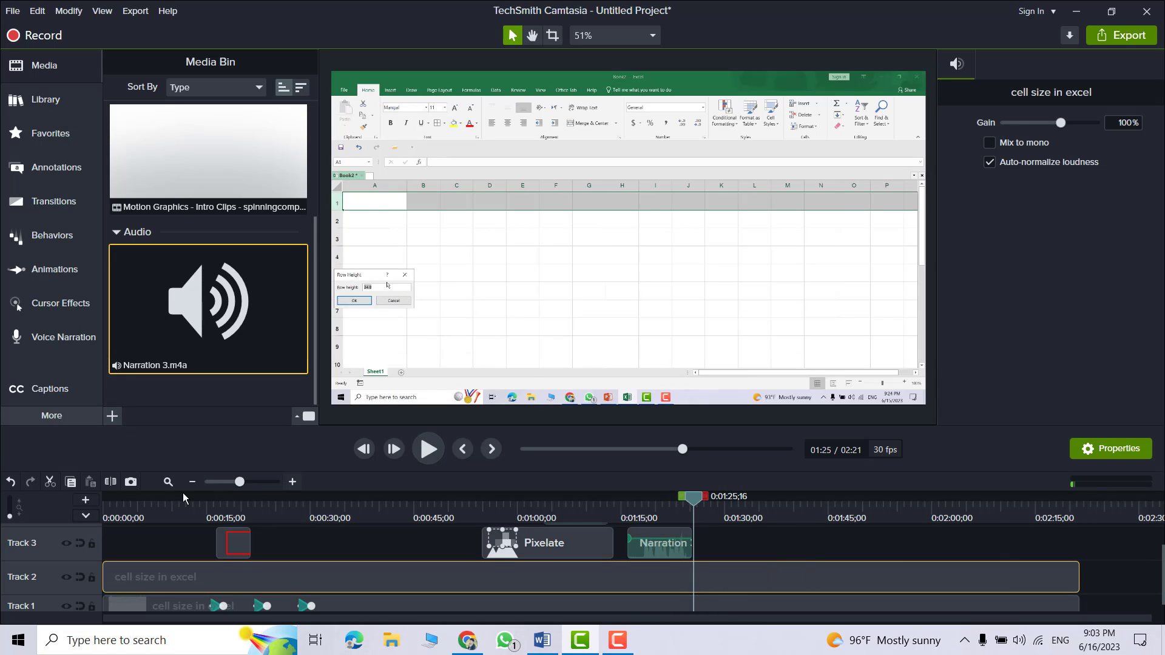
- Split the original audio on Track 2 at about 1:25 and 1:16, at the narration clip's end and start
{"action": "left_click", "coordinate": [111, 482]}
{"action": "left_click", "coordinate": [592, 586]}
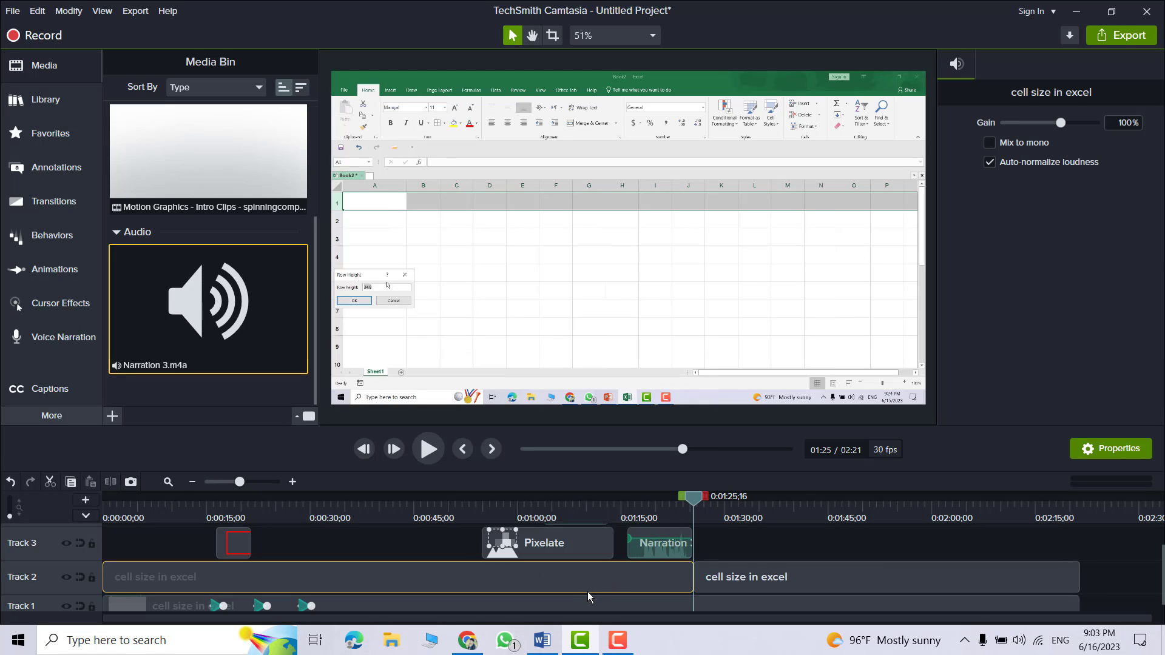
{"action": "mouse_move", "coordinate": [587, 591]}
{"action": "left_mouse_down"}
{"action": "mouse_move", "coordinate": [587, 581]}
{"action": "mouse_move", "coordinate": [587, 591]}
{"action": "left_mouse_up"}
{"action": "key", "text": "Delete"}
{"action": "left_click", "coordinate": [586, 589]}
{"action": "left_click_drag", "start_coordinate": [691, 505], "coordinate": [629, 517]}
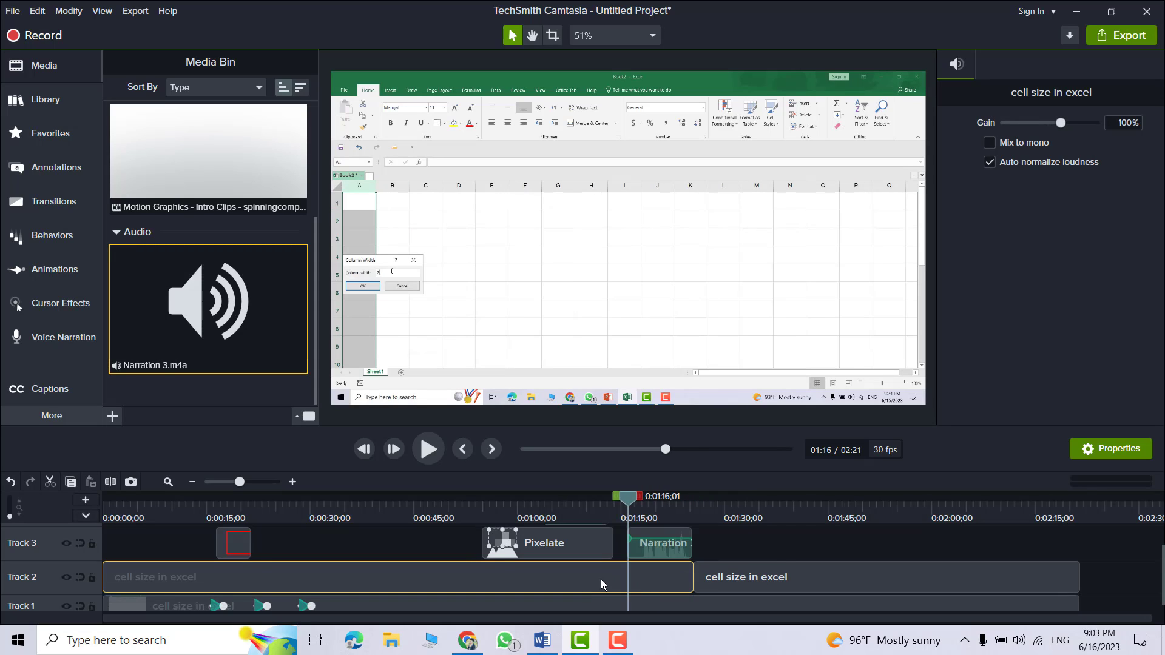
{"action": "left_click", "coordinate": [110, 481]}
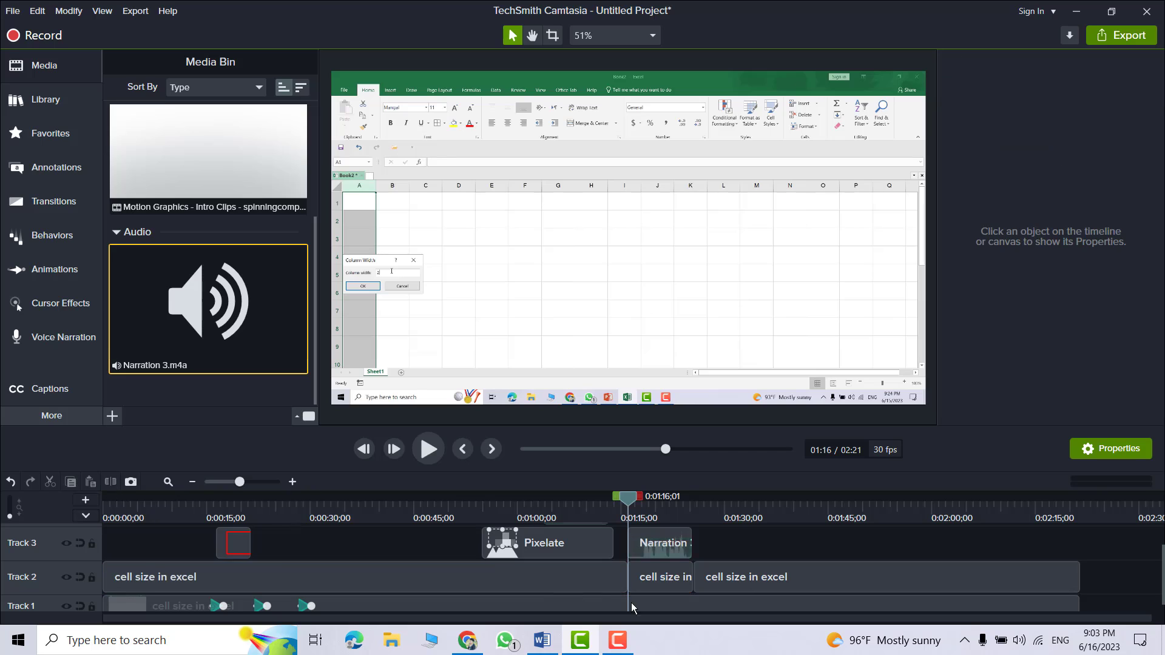
- Remove the middle piece of the original audio and move the Narration 3 clip into the gap on Track 2
{"action": "left_click", "coordinate": [660, 580]}
{"action": "left_click_drag", "start_coordinate": [644, 554], "coordinate": [704, 577]}
{"action": "left_click", "coordinate": [481, 580]}
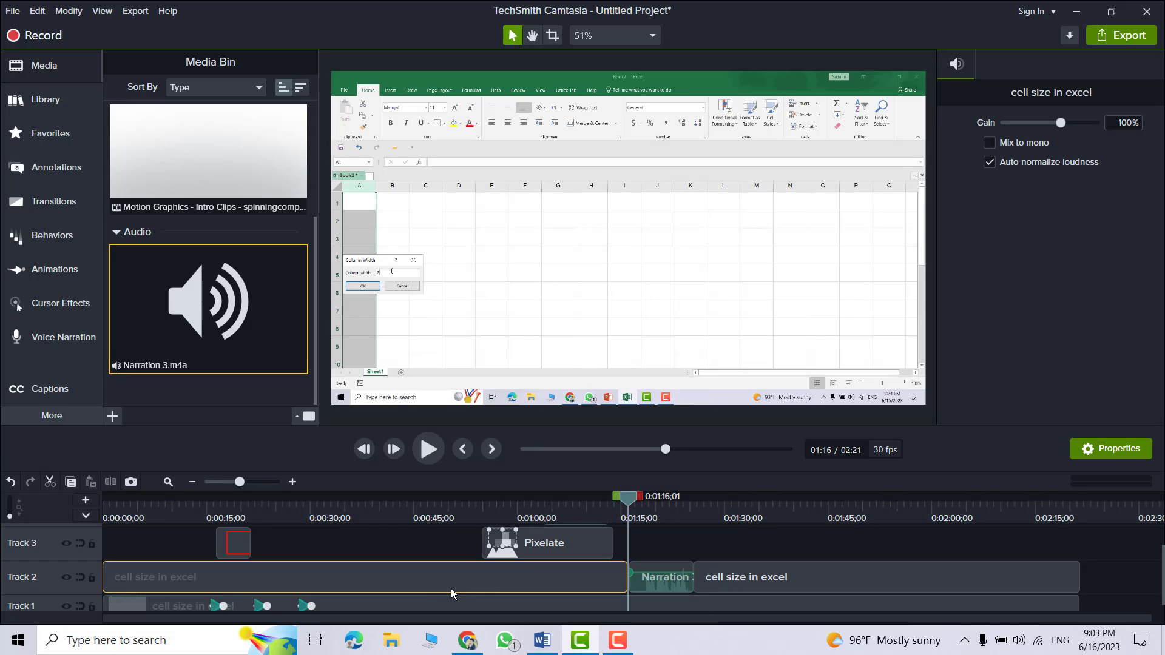
- Add an audio point at about 1:05 on the first Track 2 clip and raise the volume level before it
{"action": "right_click", "coordinate": [432, 591]}
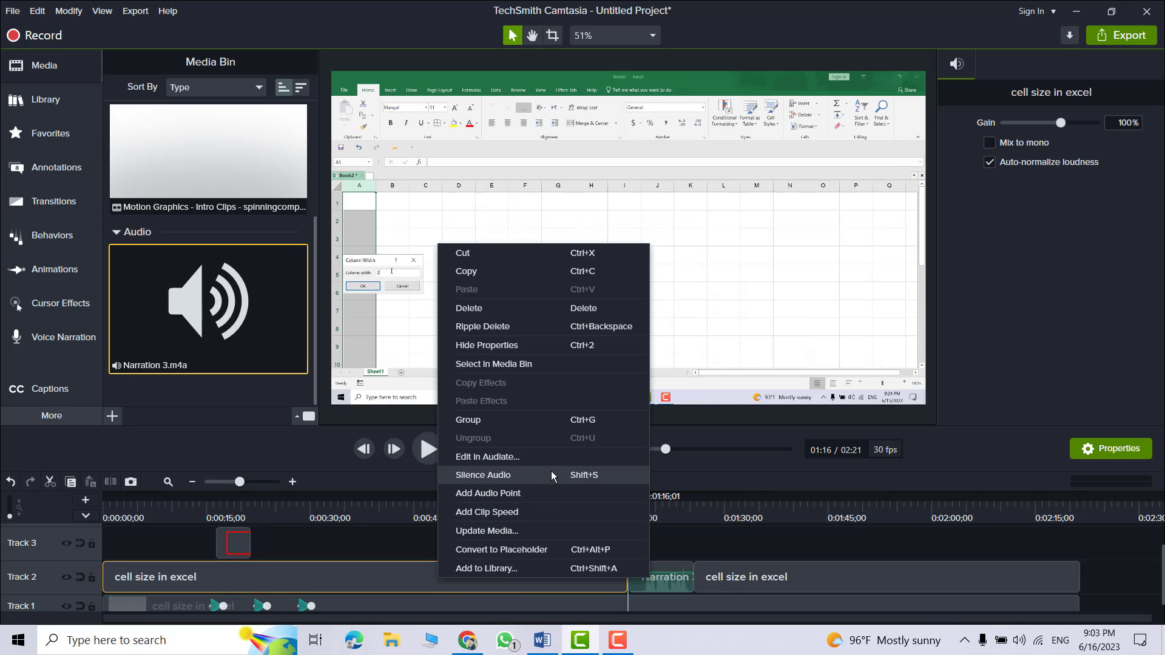
{"action": "left_click", "coordinate": [505, 492]}
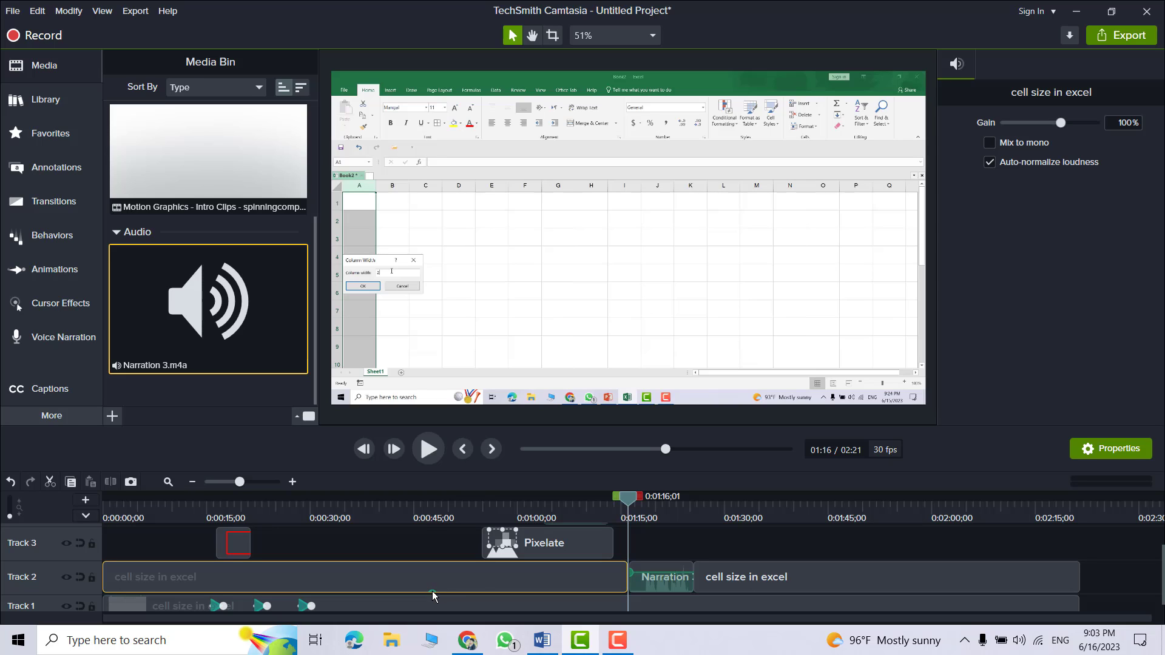
{"action": "left_click_drag", "start_coordinate": [432, 592], "coordinate": [554, 572]}
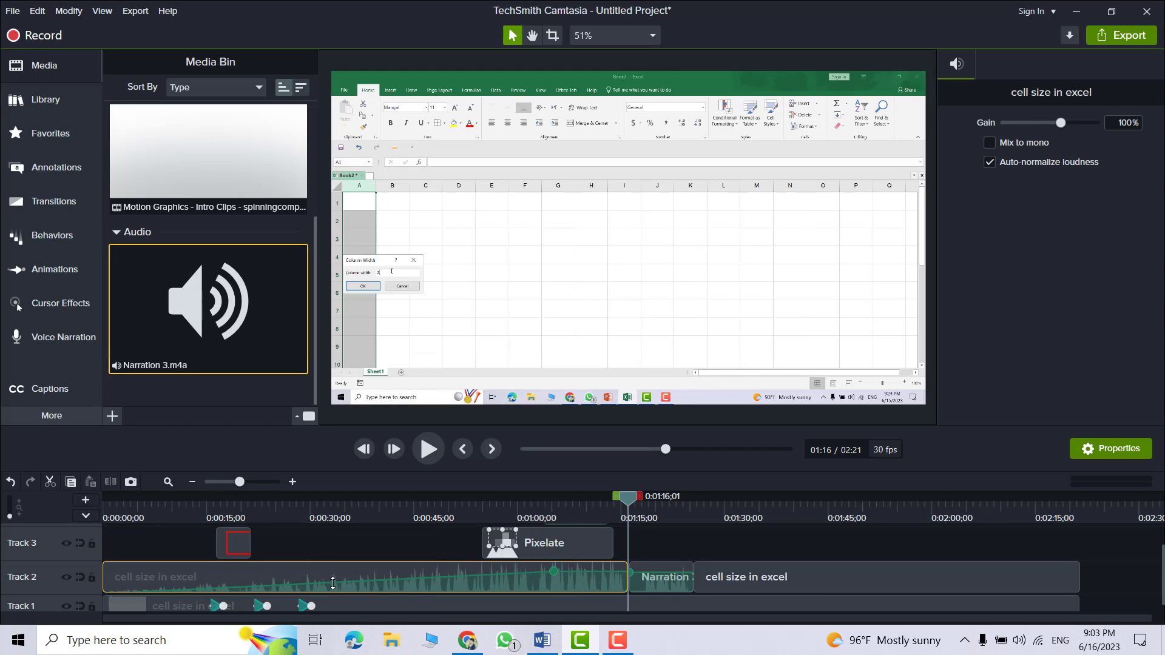
{"action": "left_click_drag", "start_coordinate": [333, 584], "coordinate": [331, 568]}
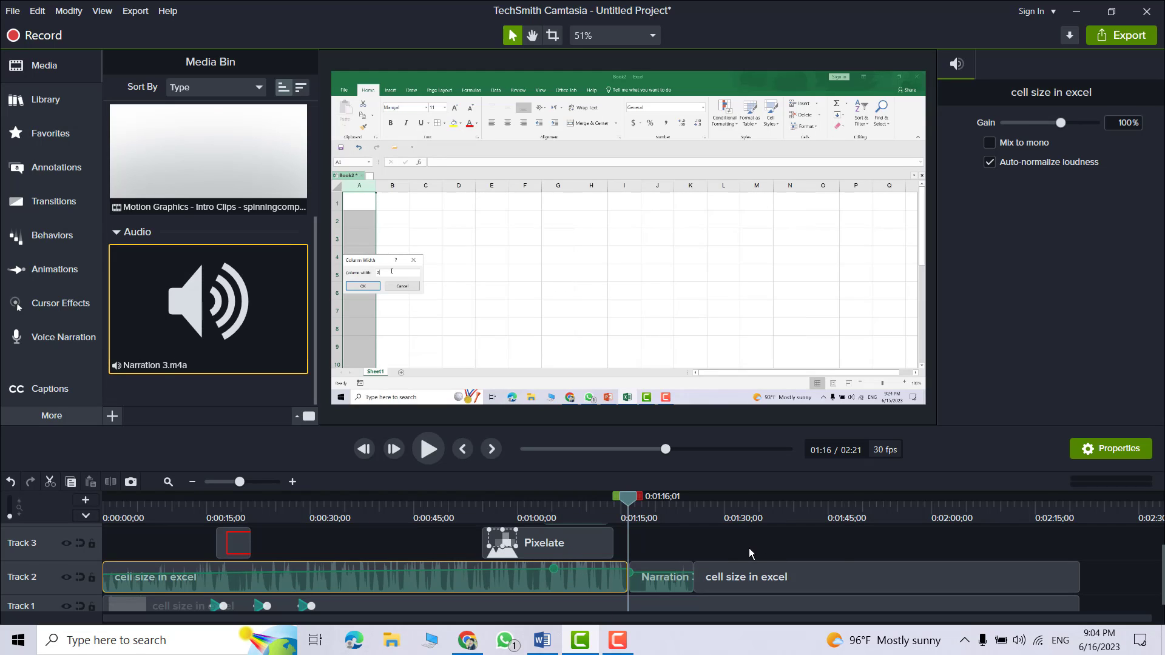
- Save the video frame at about 1:34 as a still image and place it on the timeline there
{"action": "left_click", "coordinate": [723, 581]}
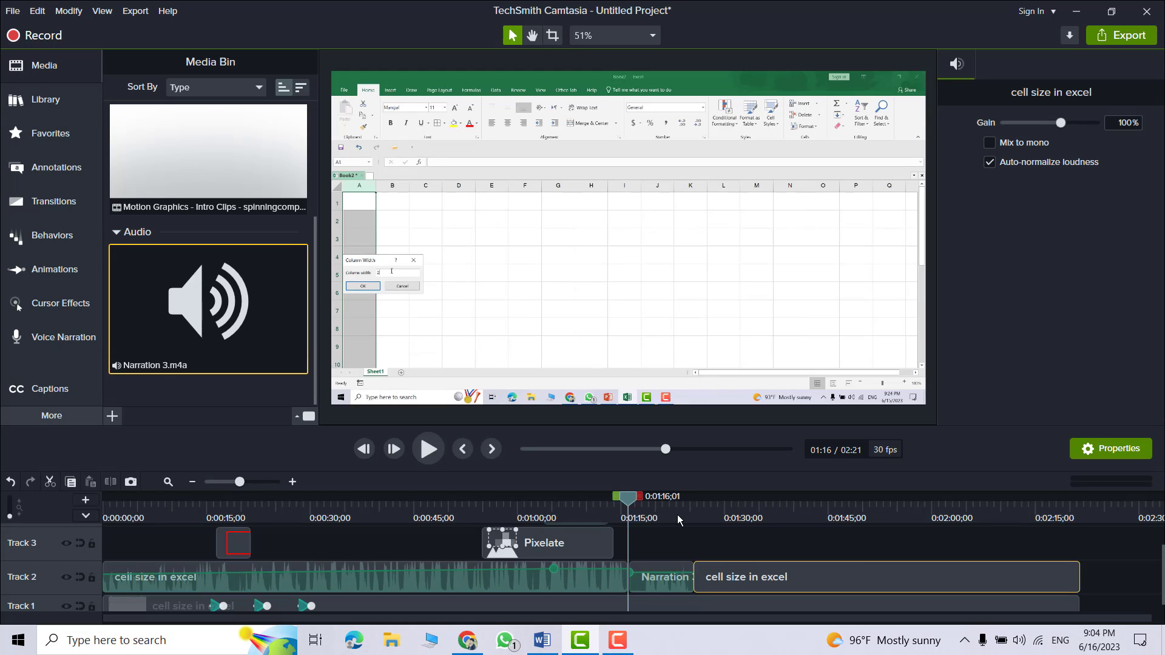
{"action": "left_click_drag", "start_coordinate": [628, 505], "coordinate": [752, 520]}
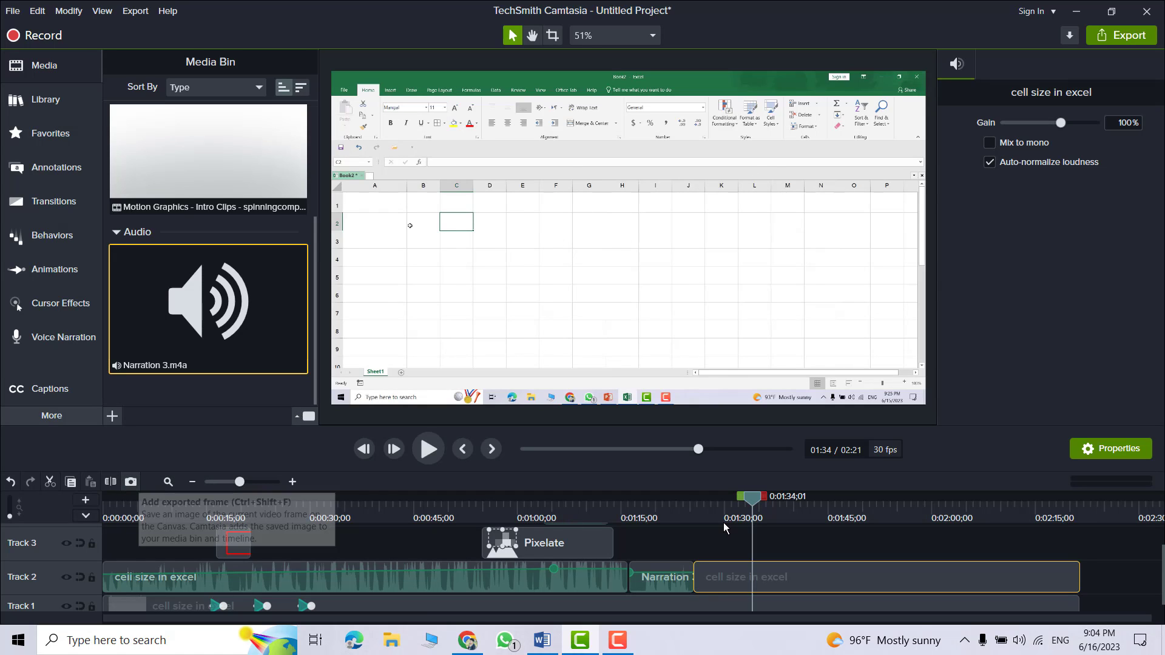
{"action": "key", "text": "ctrl+shift+f"}
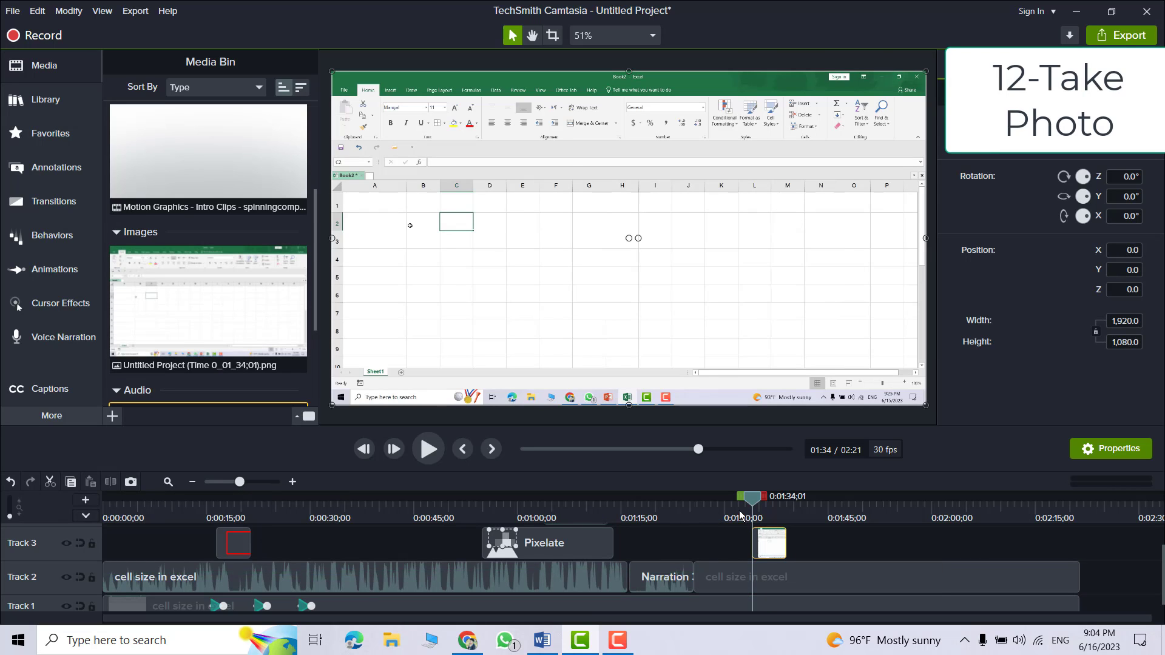
{"action": "mouse_move", "coordinate": [753, 503]}
{"action": "left_mouse_down"}
{"action": "mouse_move", "coordinate": [788, 504]}
{"action": "mouse_move", "coordinate": [754, 506]}
{"action": "mouse_move", "coordinate": [763, 511]}
{"action": "left_mouse_up"}
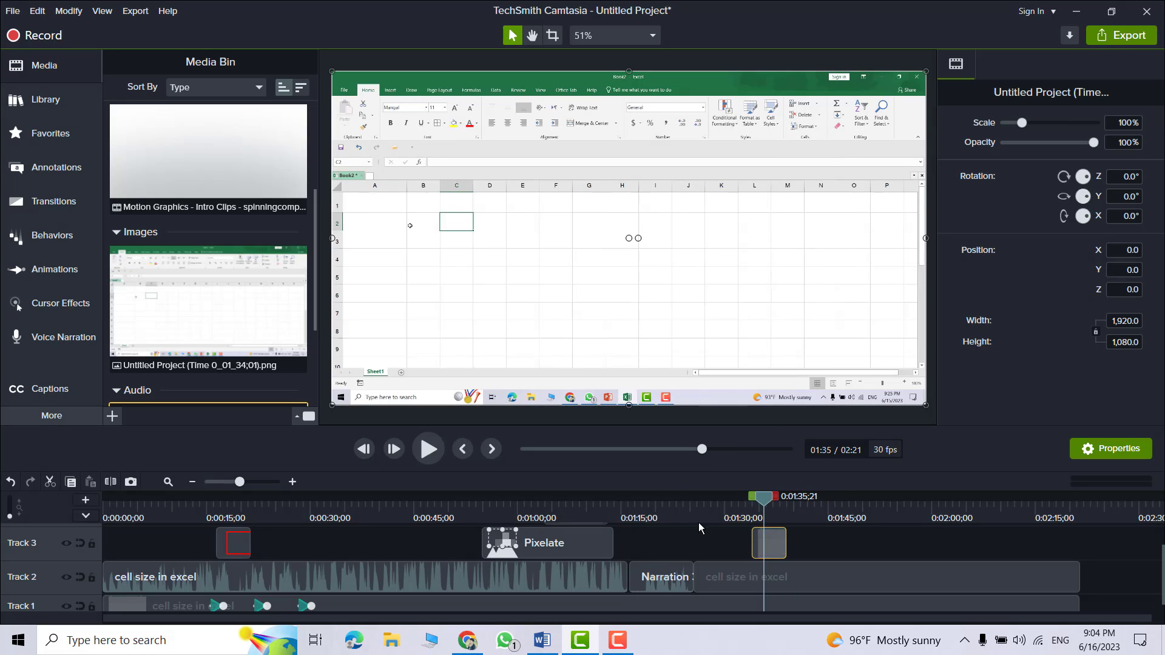
- Add an audio point at about 0:44 on the first Track 2 clip and lower it slightly
{"action": "left_click_drag", "start_coordinate": [761, 504], "coordinate": [399, 555]}
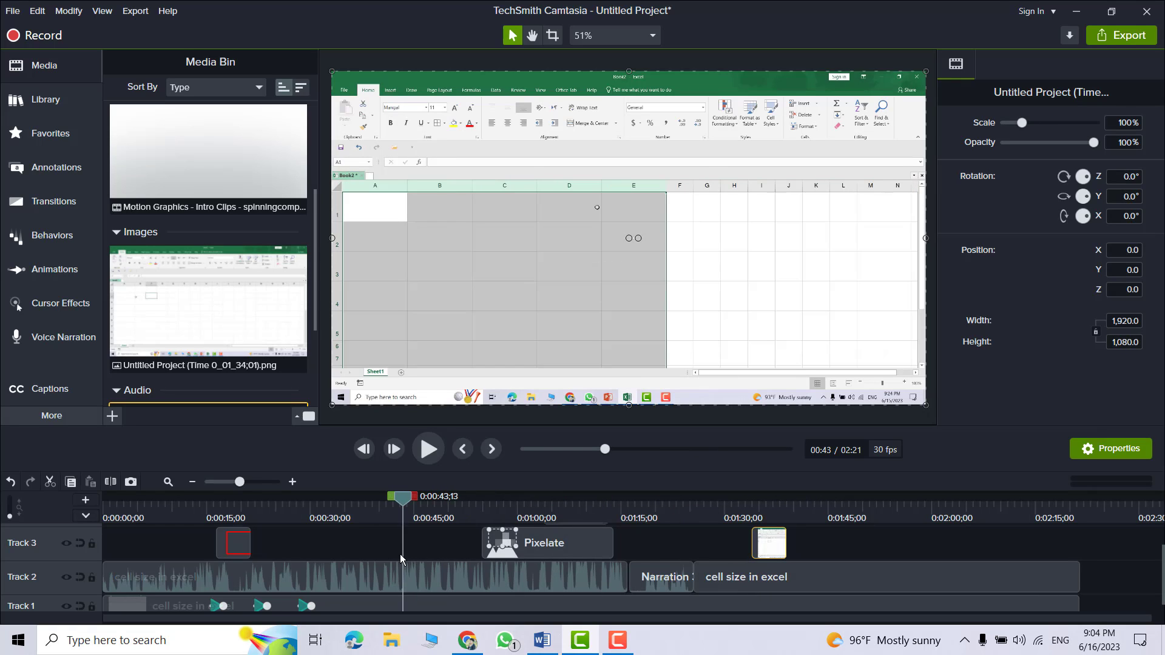
{"action": "left_click", "coordinate": [412, 574]}
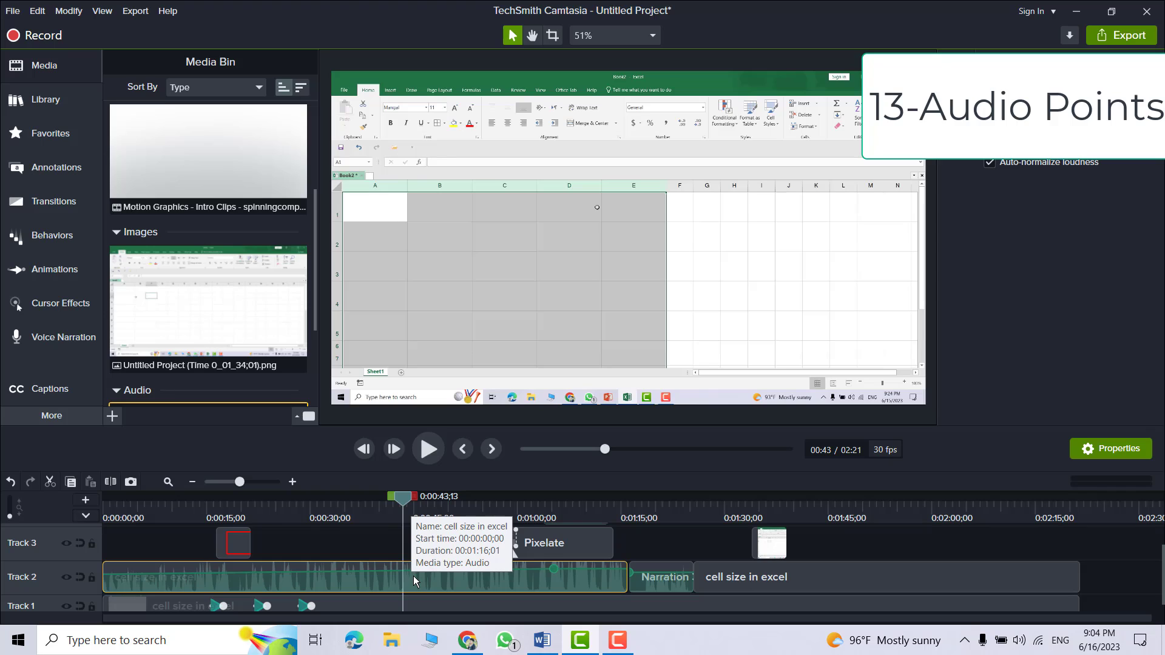
{"action": "right_click", "coordinate": [414, 577]}
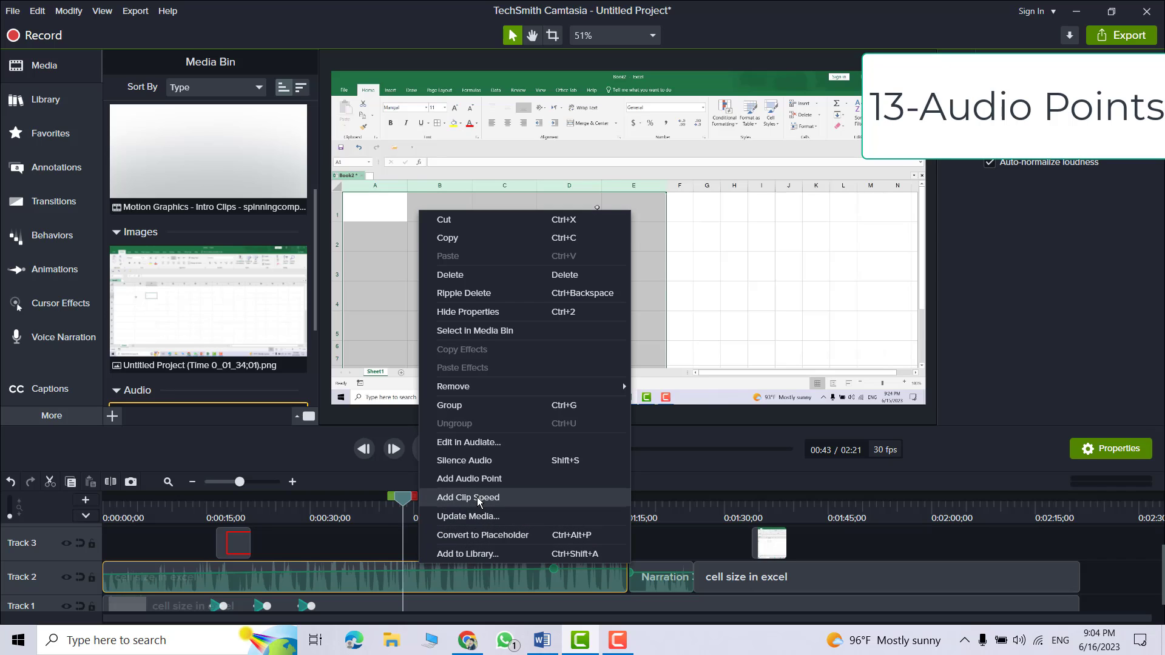
{"action": "left_click", "coordinate": [462, 479]}
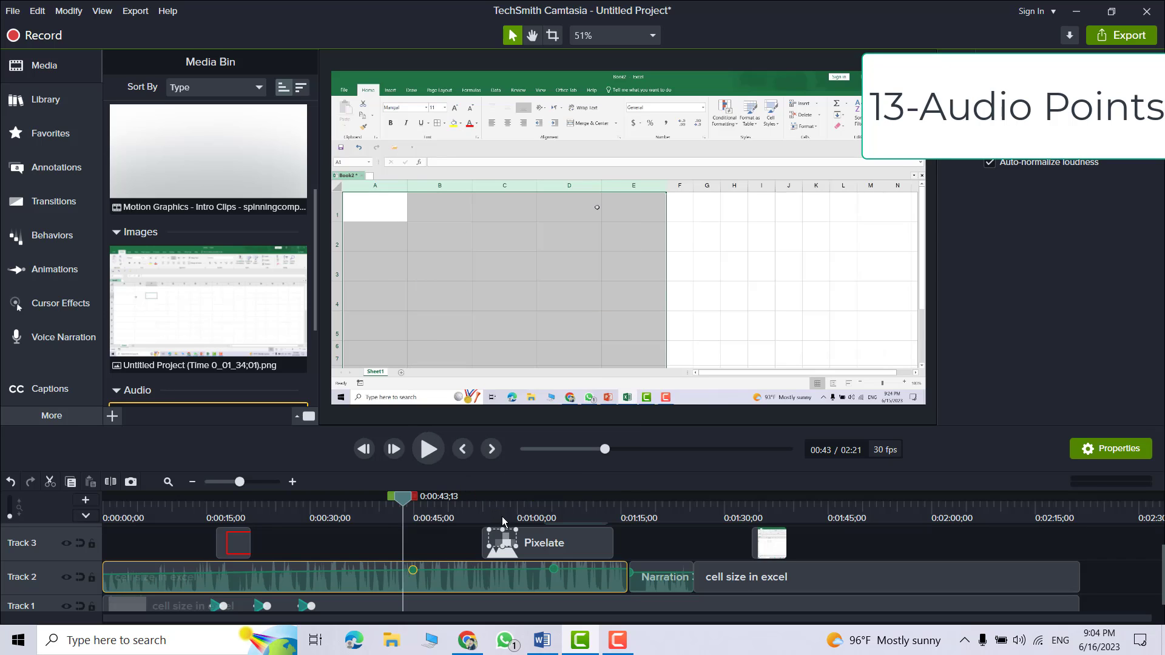
{"action": "mouse_move", "coordinate": [414, 571]}
{"action": "left_mouse_down"}
{"action": "mouse_move", "coordinate": [409, 589]}
{"action": "mouse_move", "coordinate": [411, 577]}
{"action": "left_mouse_up"}
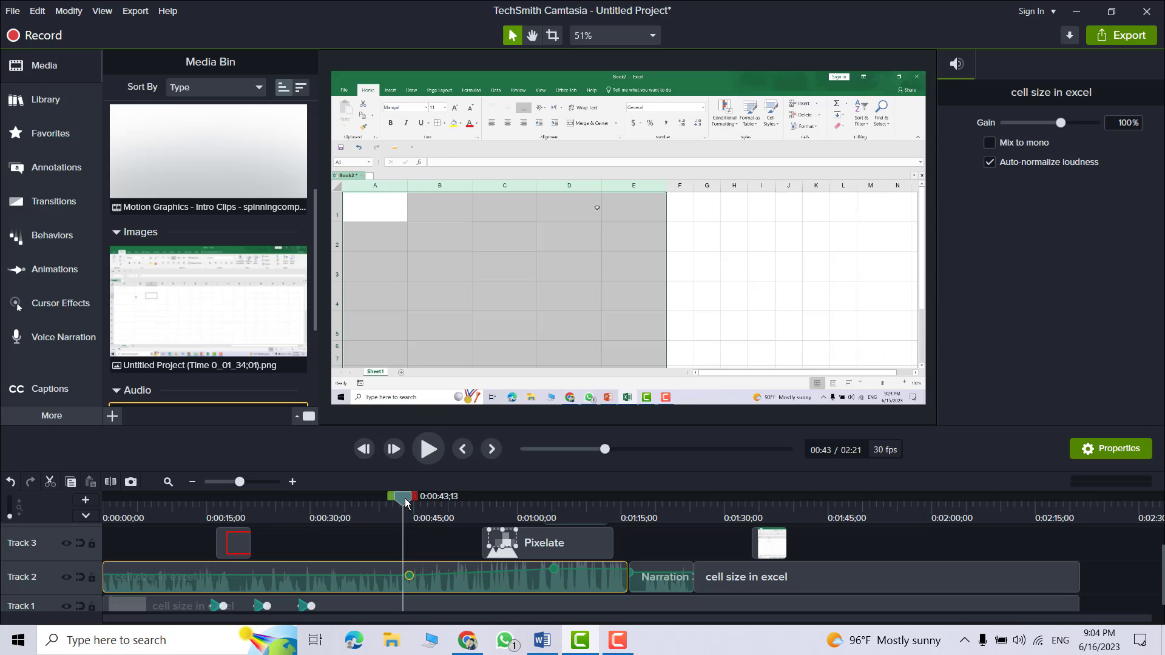
- Add another audio point at about 0:47 on the same clip and lower it almost to silence
{"action": "left_click_drag", "start_coordinate": [406, 502], "coordinate": [433, 521]}
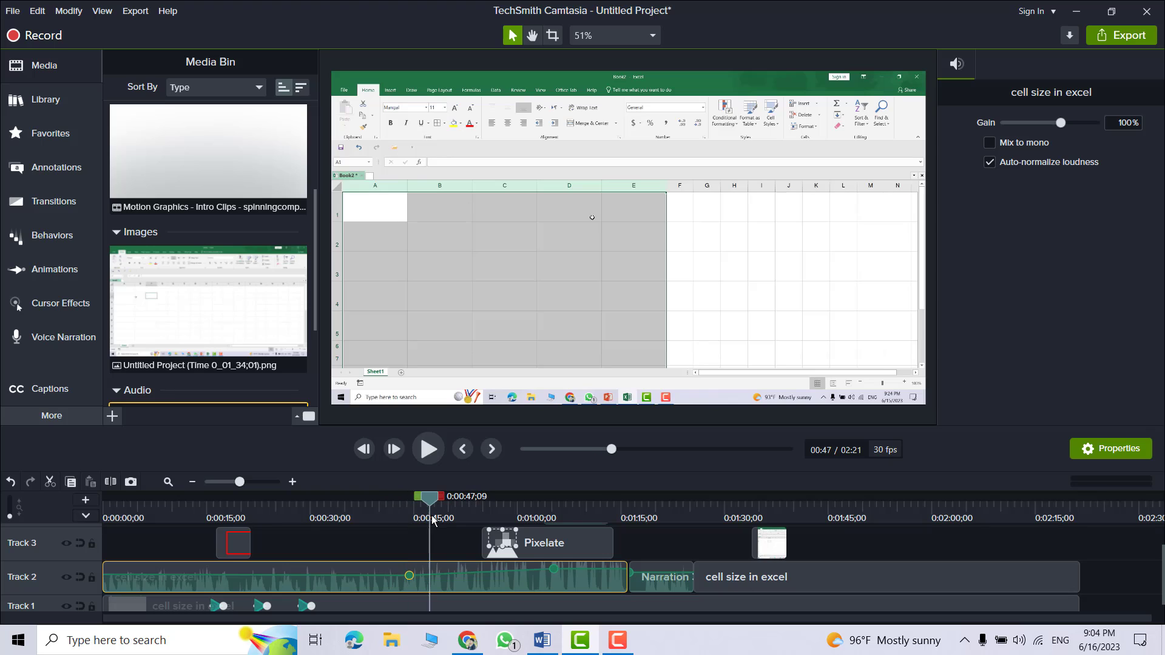
{"action": "right_click", "coordinate": [433, 574]}
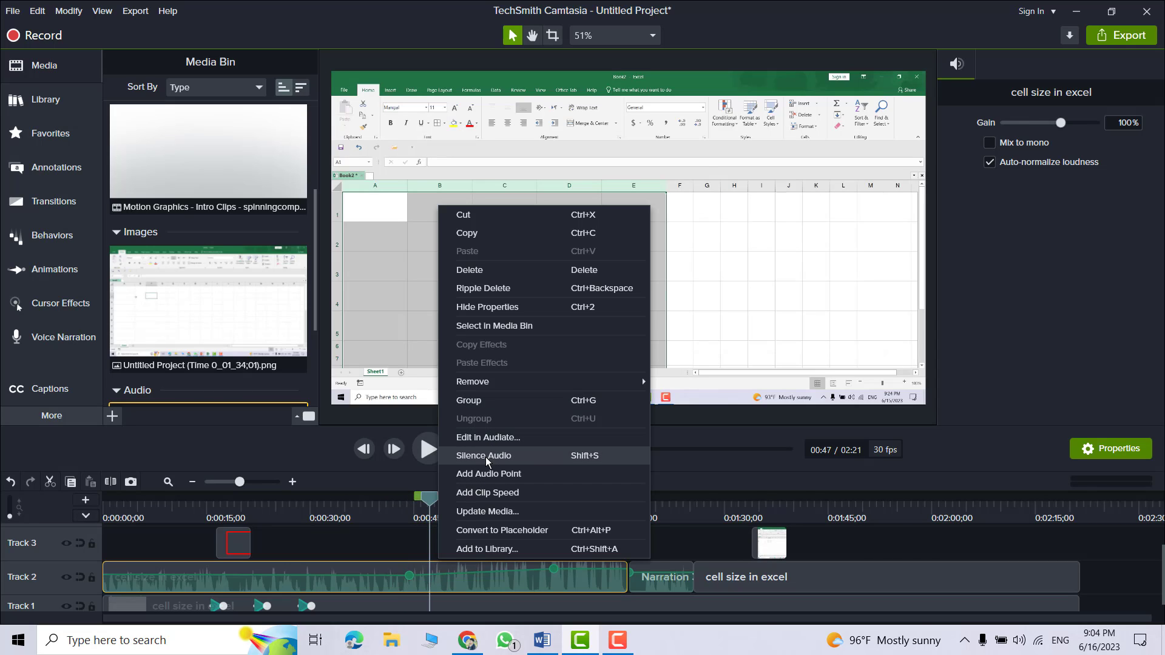
{"action": "left_click", "coordinate": [488, 473]}
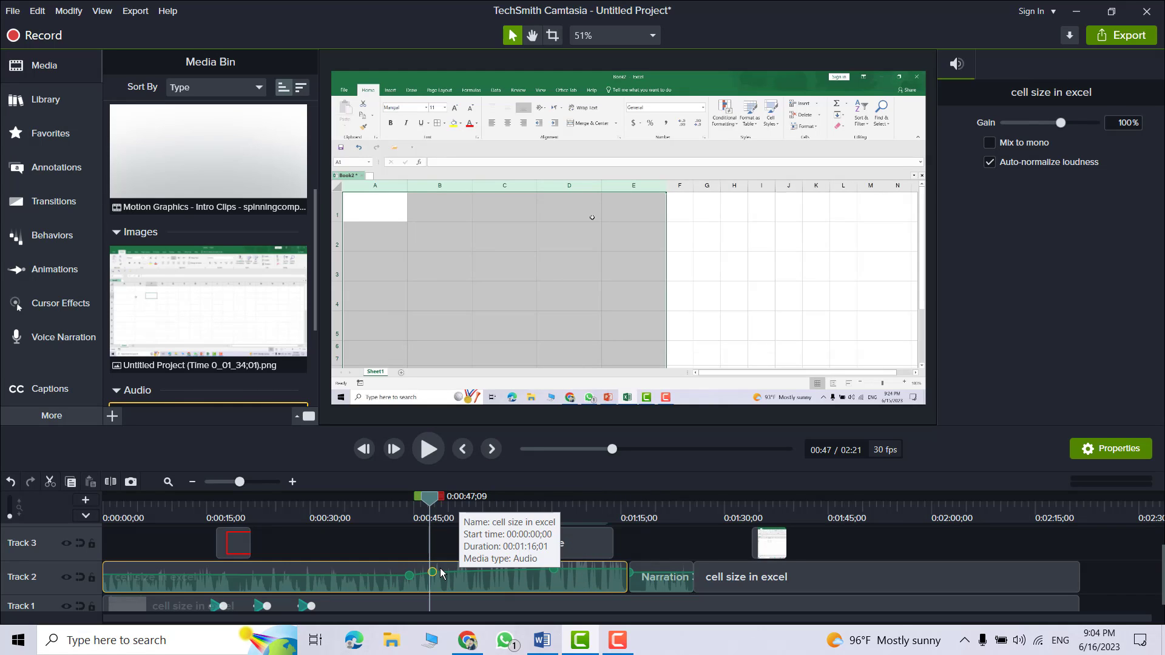
{"action": "left_click_drag", "start_coordinate": [432, 572], "coordinate": [435, 591]}
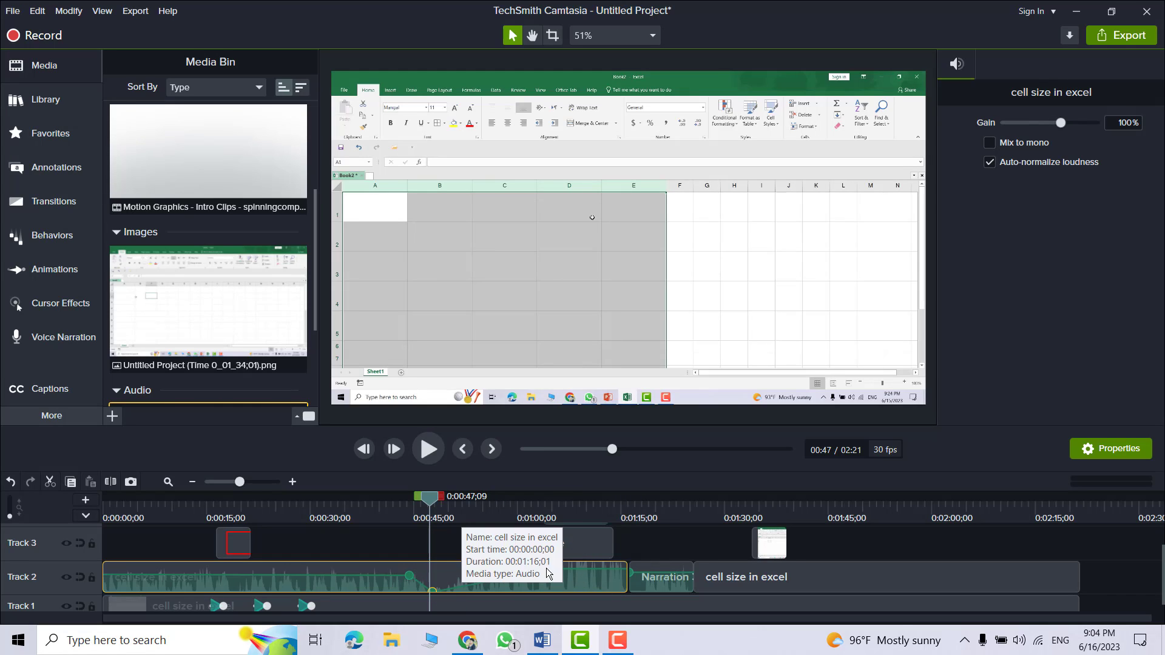
- Move the 1:05 audio point back to about 1:01 and lower it almost to silence, adding a full-volume point at about 1:06
{"action": "left_click_drag", "start_coordinate": [554, 573], "coordinate": [525, 577]}
{"action": "left_click_drag", "start_coordinate": [427, 498], "coordinate": [555, 548]}
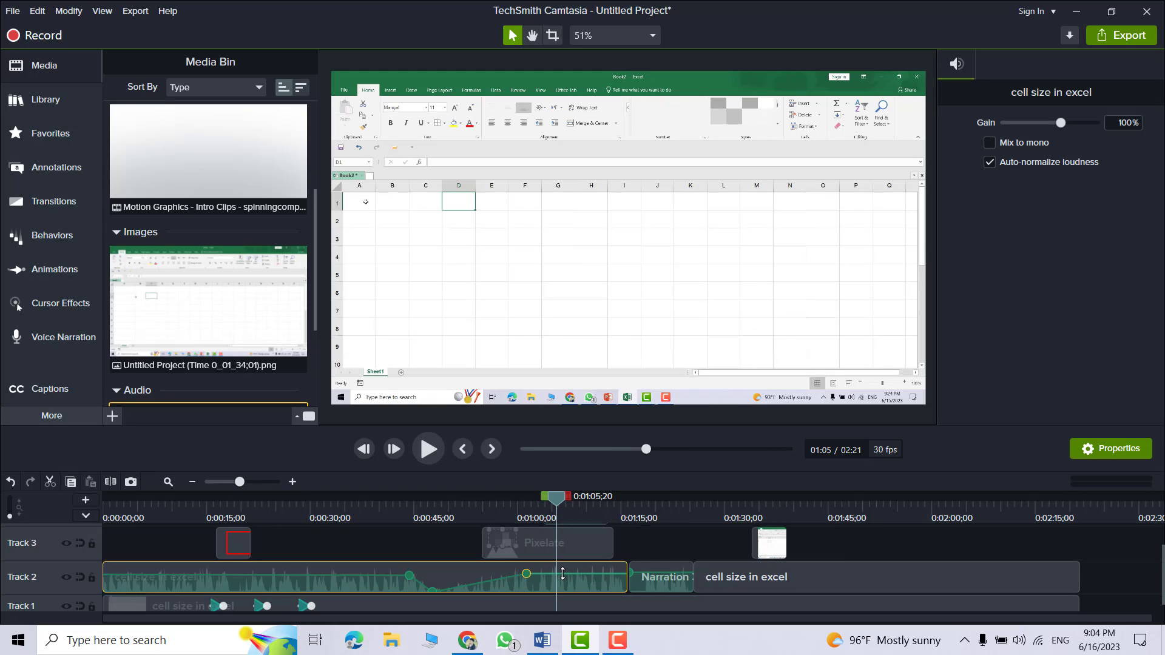
{"action": "right_click", "coordinate": [562, 574]}
{"action": "left_click", "coordinate": [618, 462]}
{"action": "right_click", "coordinate": [562, 572]}
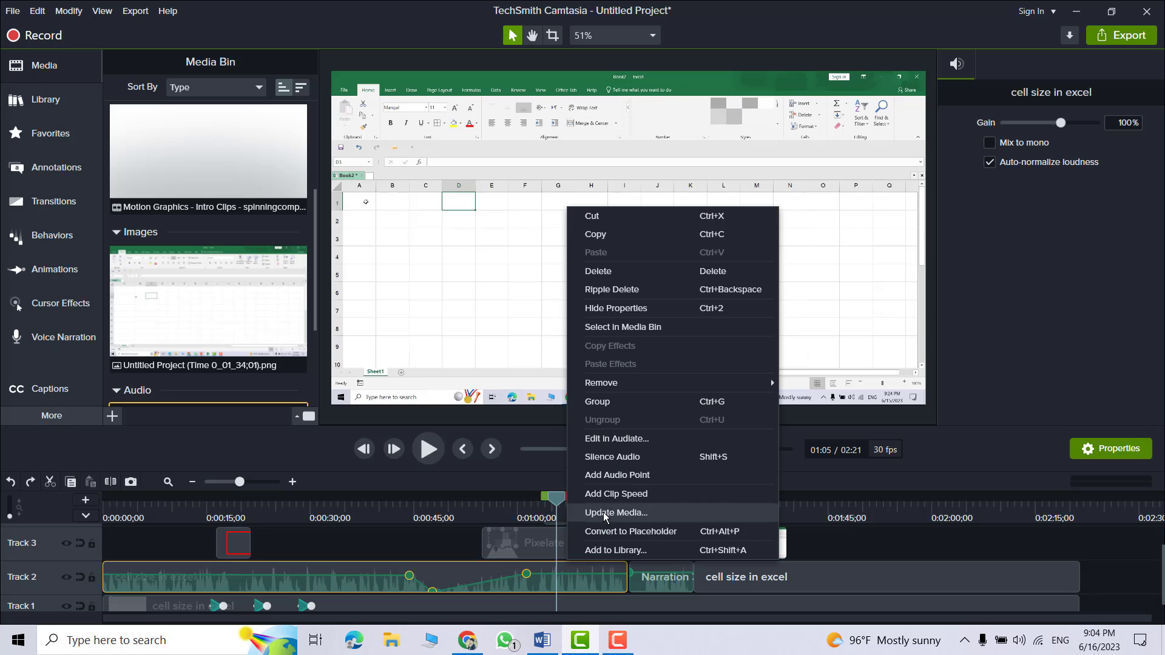
{"action": "left_click", "coordinate": [613, 476]}
{"action": "left_click_drag", "start_coordinate": [527, 575], "coordinate": [534, 592]}
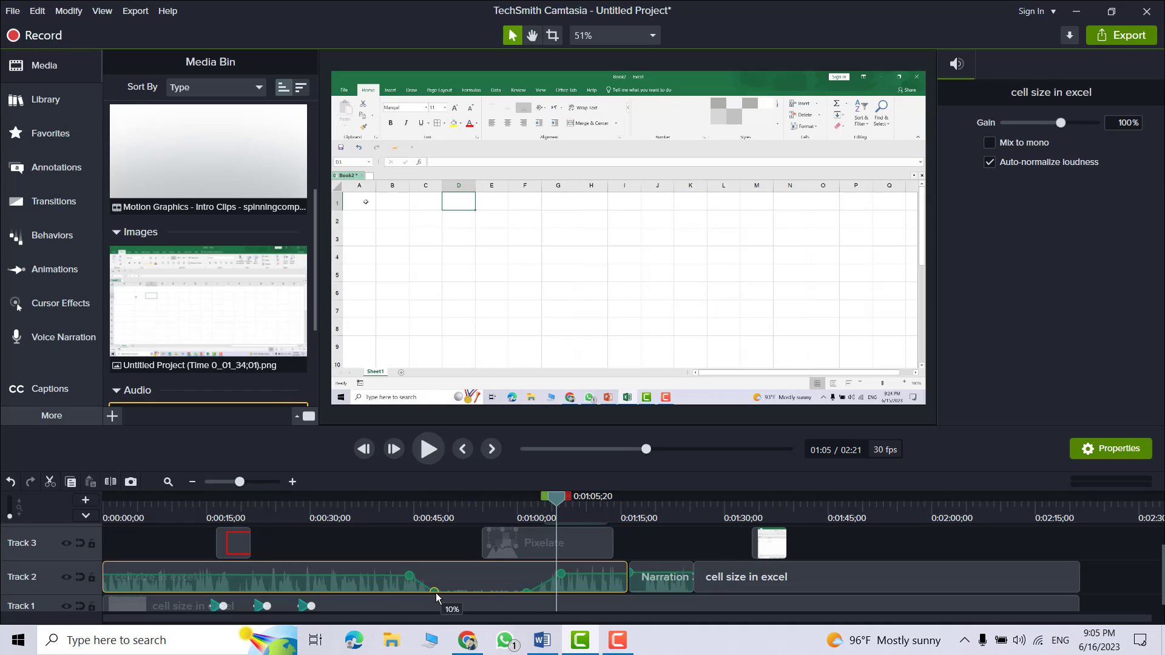
- Select all media on the timeline and apply the Noise Removal audio effect to it
{"action": "left_click_drag", "start_coordinate": [553, 503], "coordinate": [372, 542]}
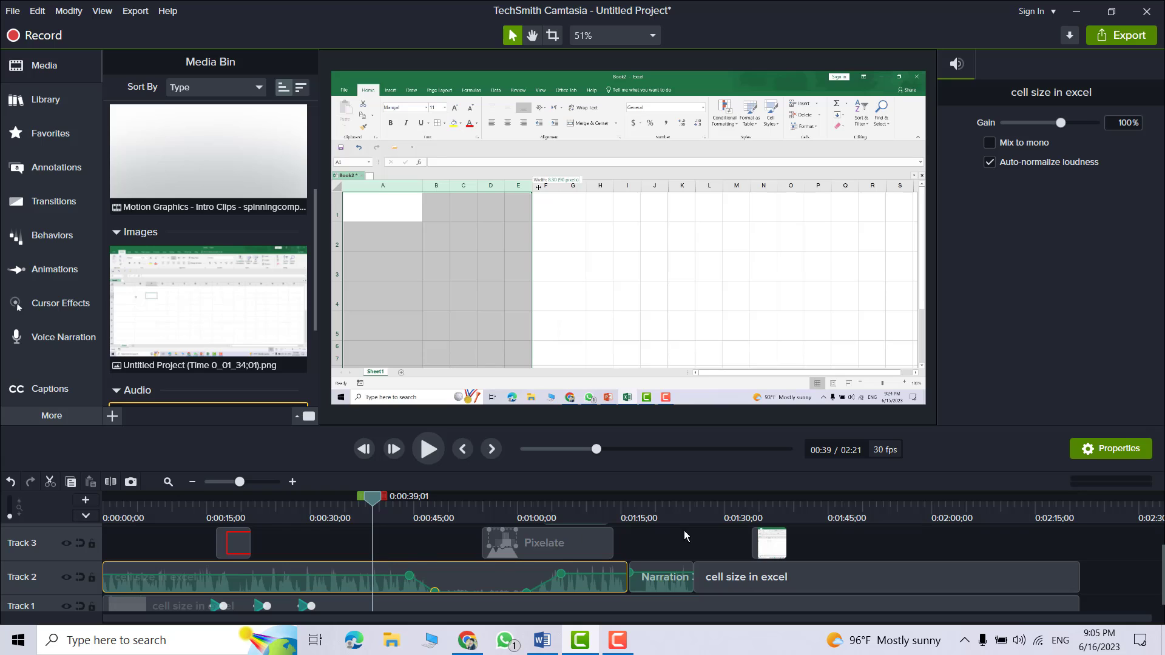
{"action": "left_click_drag", "start_coordinate": [360, 492], "coordinate": [638, 547]}
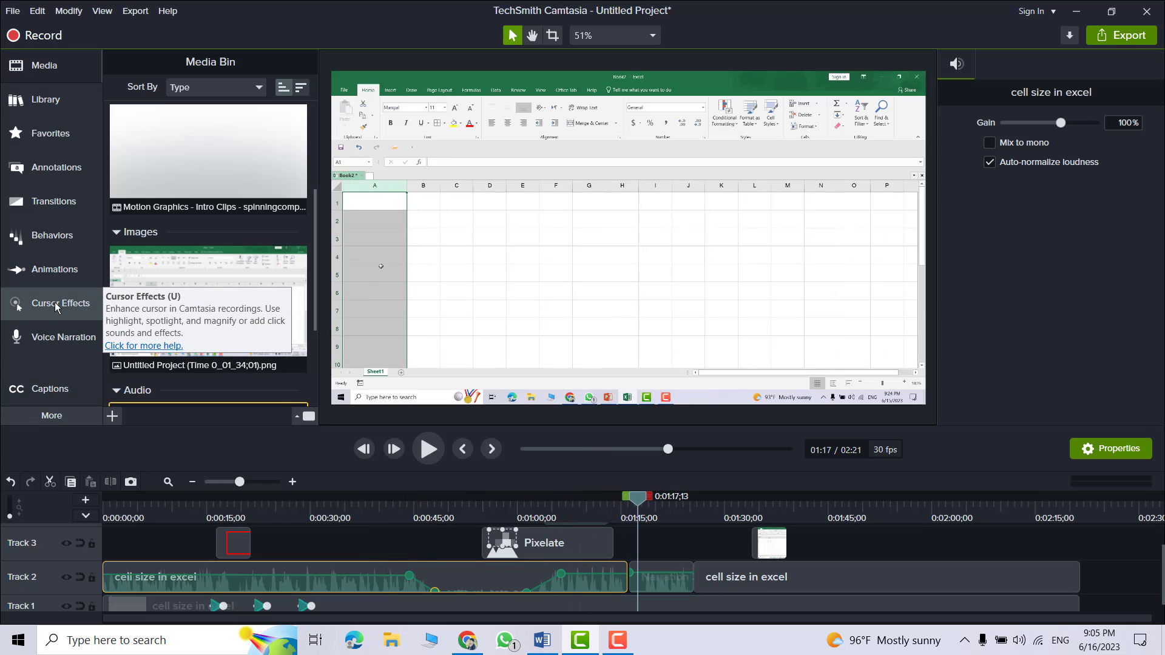
{"action": "left_click", "coordinate": [53, 338]}
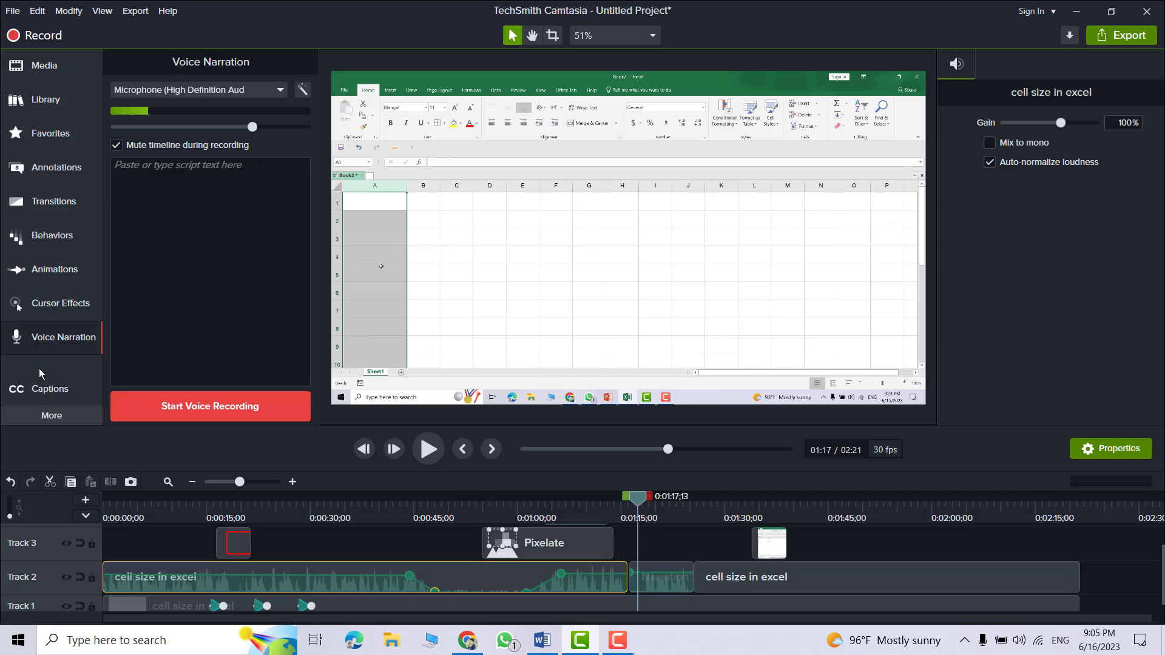
{"action": "left_click", "coordinate": [50, 423]}
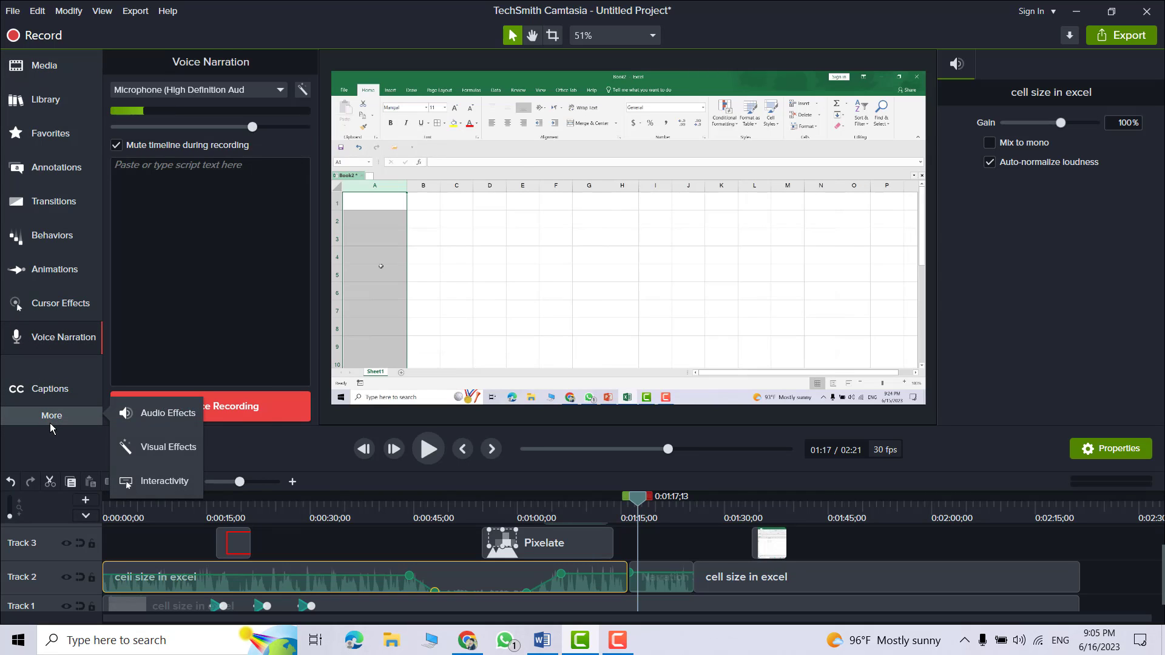
{"action": "left_click", "coordinate": [145, 410]}
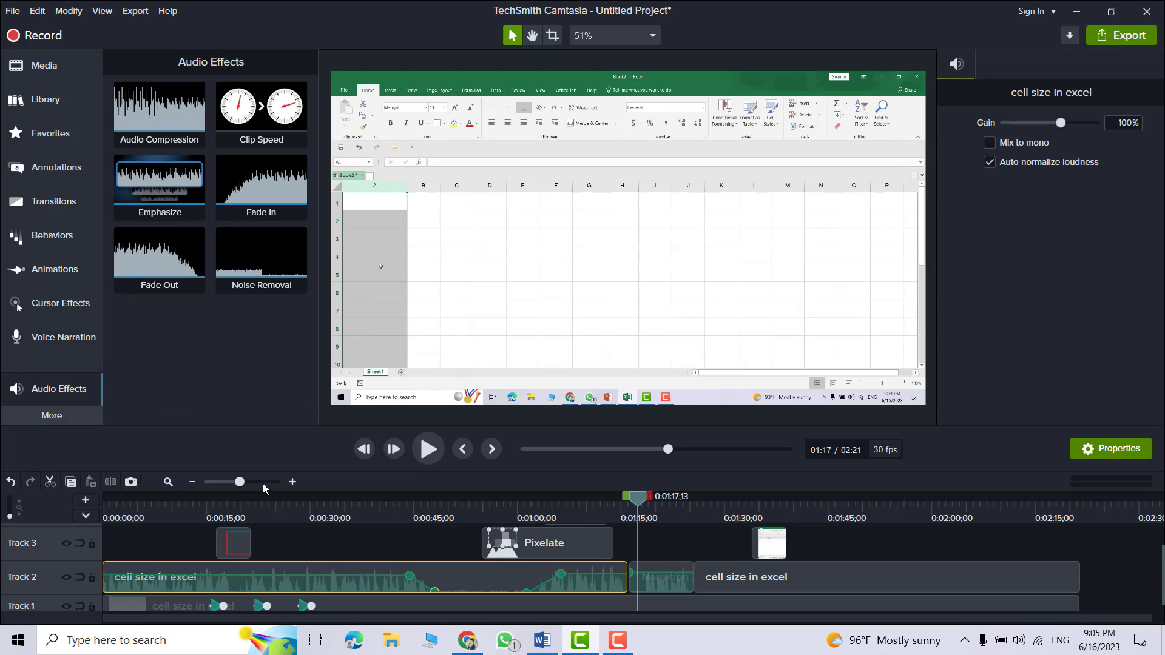
{"action": "key", "text": "ctrl+a"}
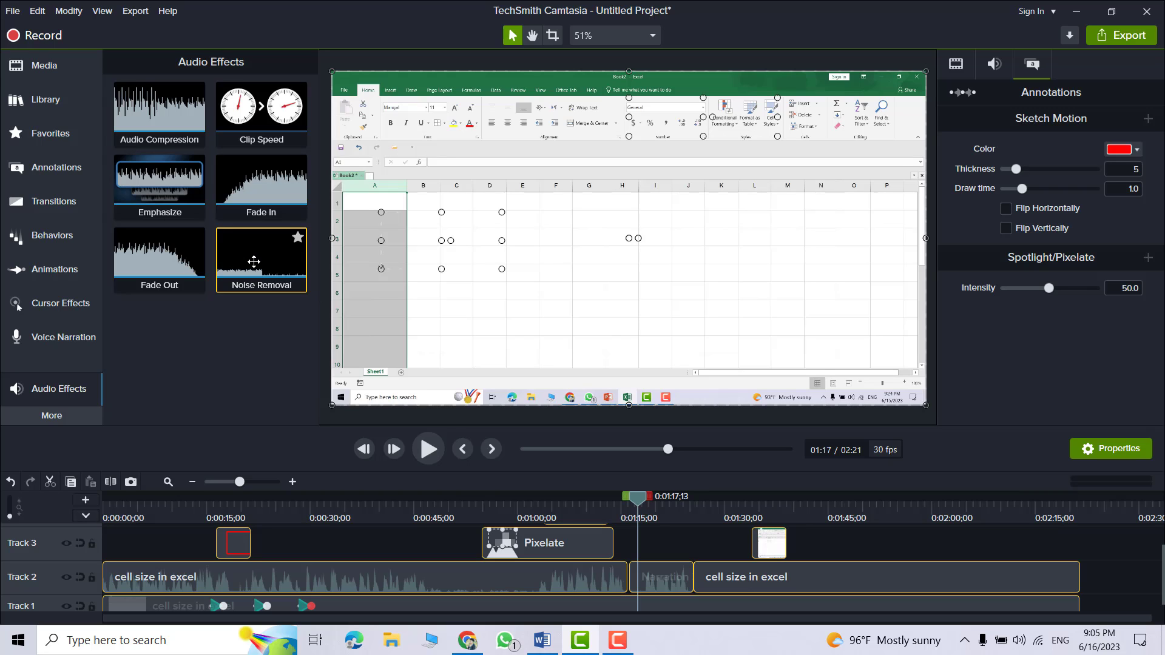
{"action": "left_click_drag", "start_coordinate": [253, 261], "coordinate": [174, 580]}
{"action": "left_click_drag", "start_coordinate": [79, 602], "coordinate": [79, 602]}
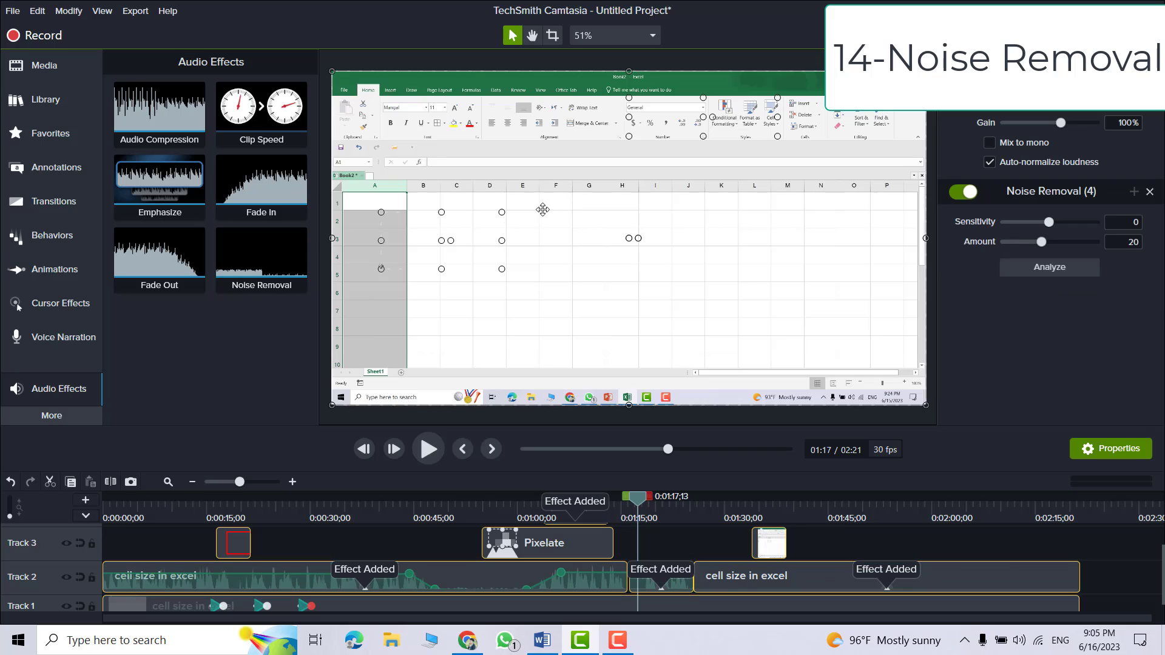
- Play back the first five seconds of the timeline to hear the audio with noise removal
{"action": "left_click_drag", "start_coordinate": [631, 504], "coordinate": [86, 515]}
{"action": "left_click", "coordinate": [428, 452]}
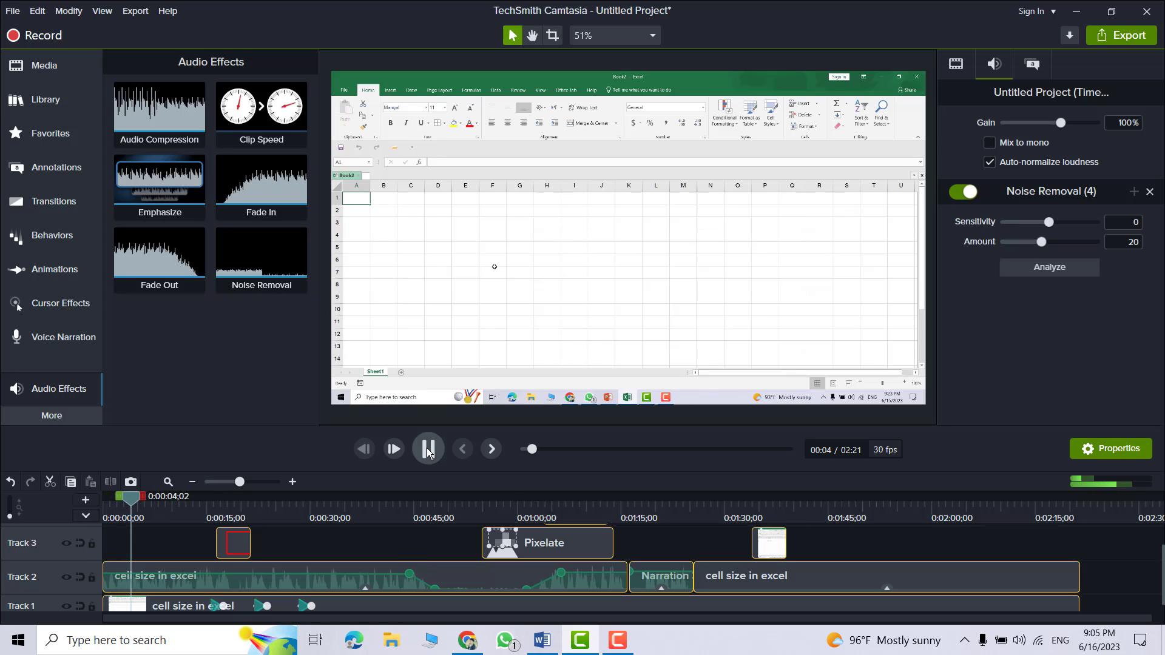
{"action": "left_click", "coordinate": [427, 449]}
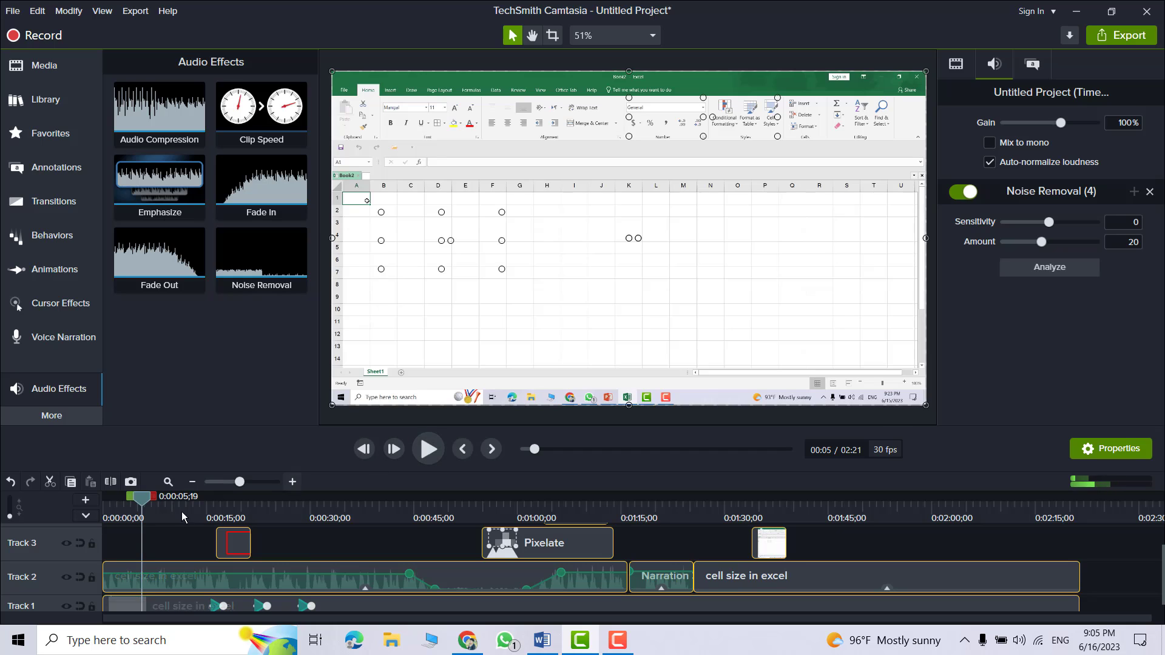
- Apply the Fade Out and Audio Compression effects to the selected audio clips on Track 2
{"action": "left_click_drag", "start_coordinate": [137, 501], "coordinate": [586, 560]}
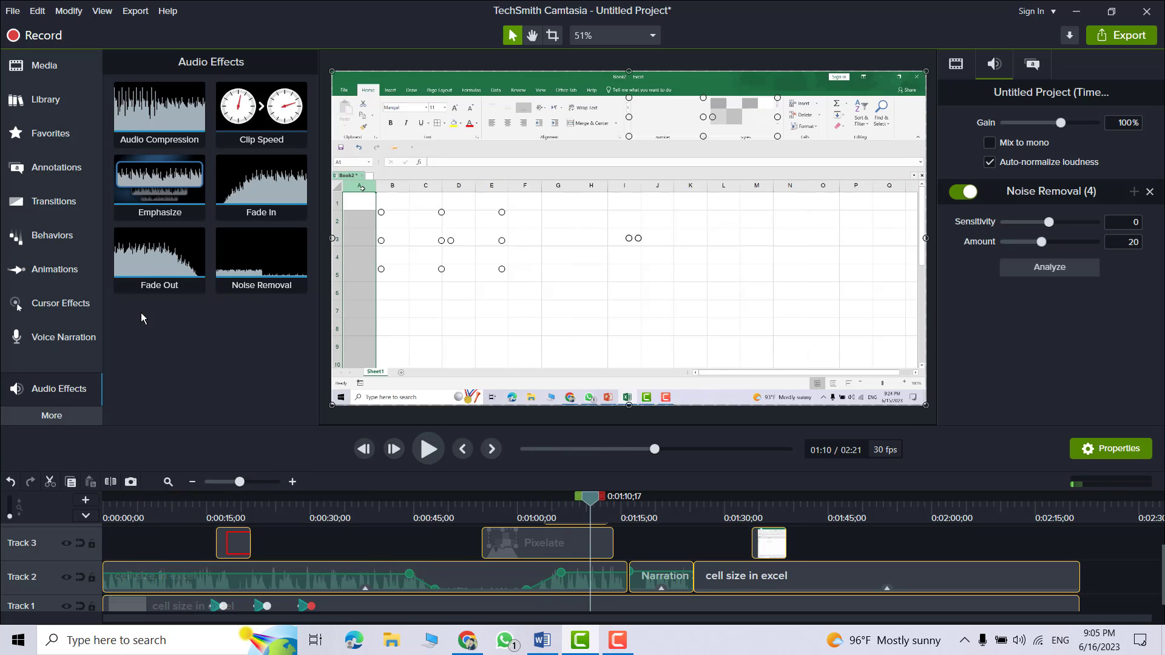
{"action": "left_click_drag", "start_coordinate": [146, 267], "coordinate": [601, 582]}
{"action": "left_click_drag", "start_coordinate": [592, 498], "coordinate": [556, 499]}
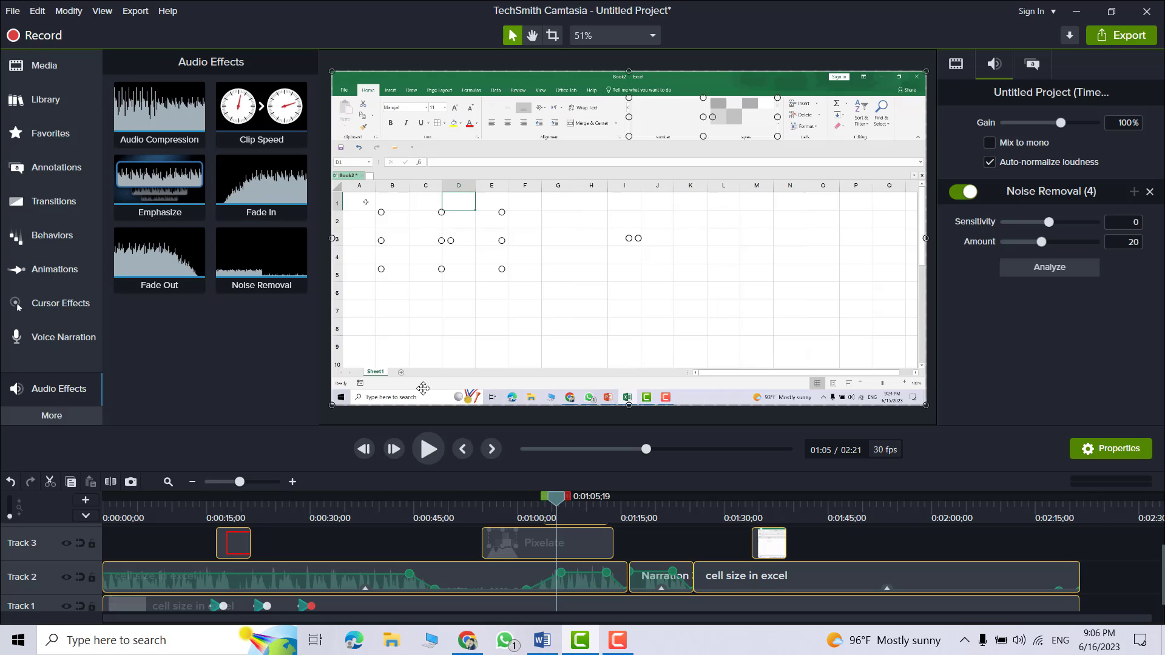
{"action": "left_click_drag", "start_coordinate": [556, 500], "coordinate": [321, 499]}
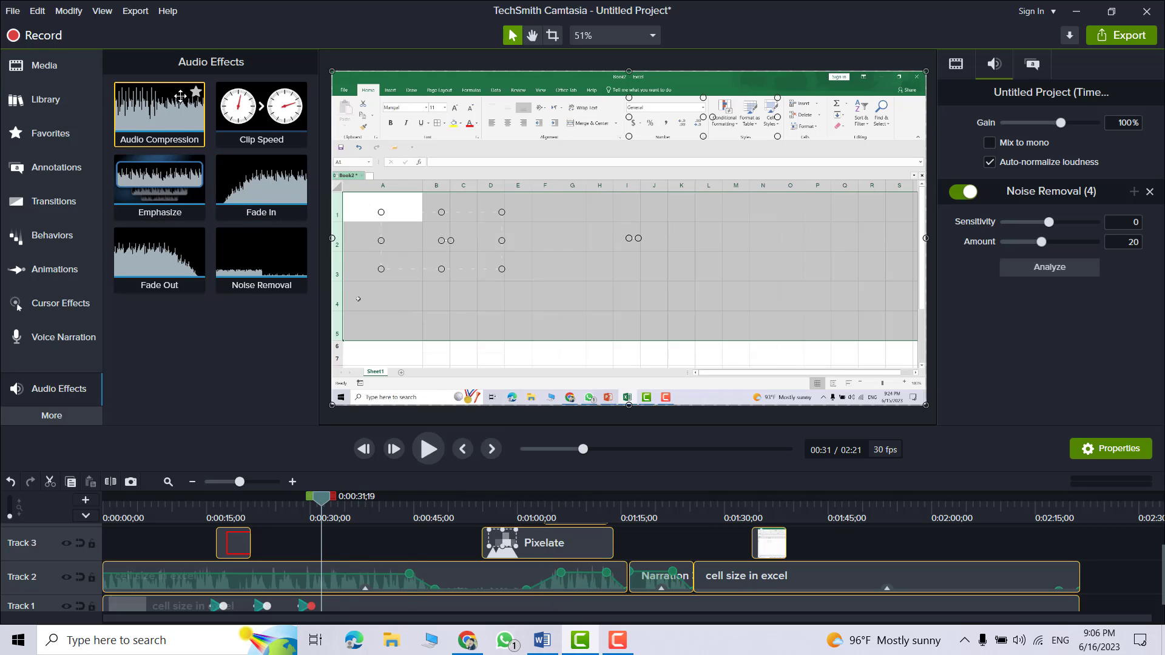
{"action": "left_click_drag", "start_coordinate": [164, 111], "coordinate": [219, 588]}
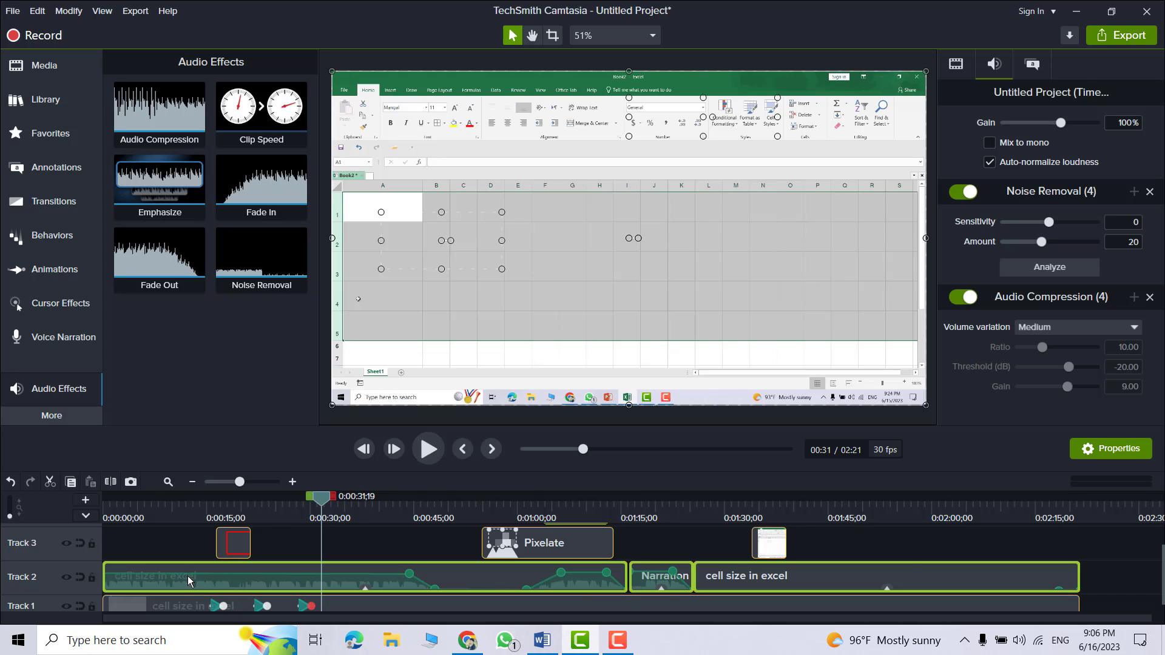
- Split the Track 1 video at about 1:25, and split both the Track 1 and Track 2 clips at about 1:33
{"action": "left_click_drag", "start_coordinate": [322, 499], "coordinate": [642, 550]}
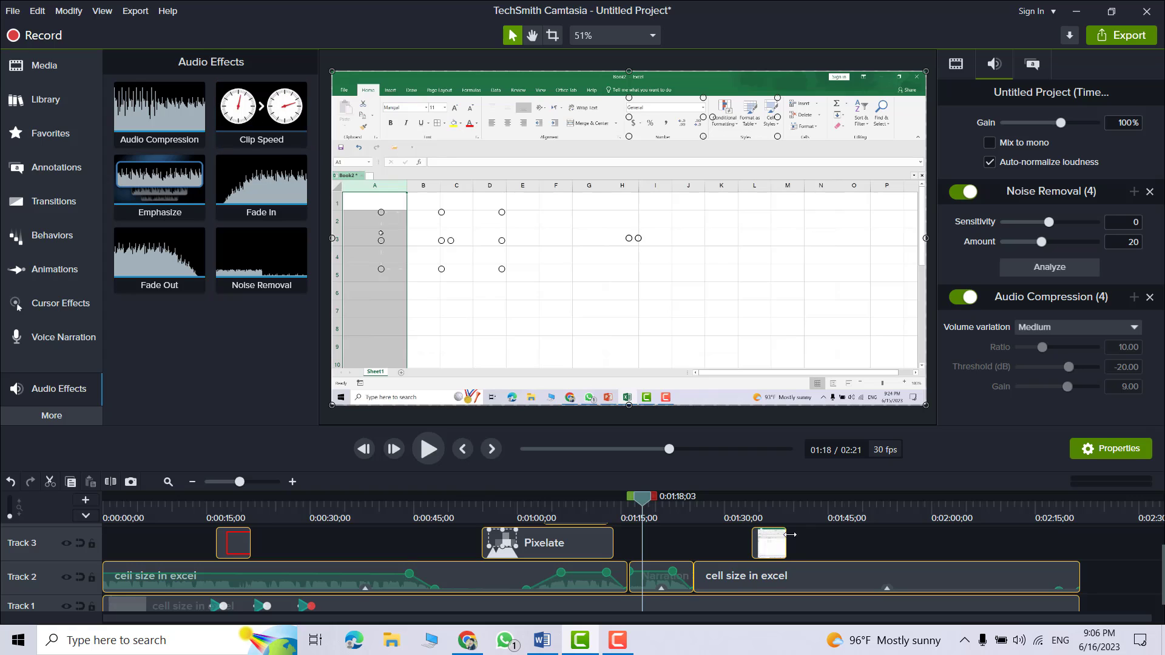
{"action": "scroll", "coordinate": [728, 570], "scroll_direction": "down", "scroll_amount": 1}
{"action": "left_click_drag", "start_coordinate": [642, 499], "coordinate": [693, 561]}
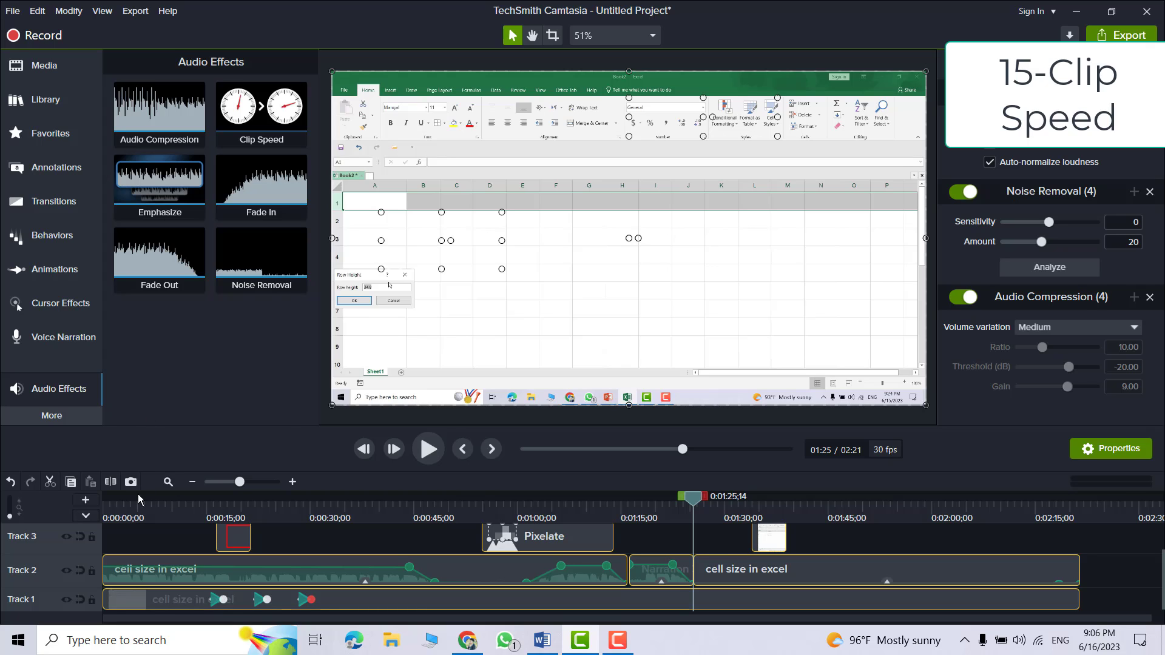
{"action": "left_click", "coordinate": [110, 482]}
{"action": "left_click_drag", "start_coordinate": [692, 499], "coordinate": [768, 601]}
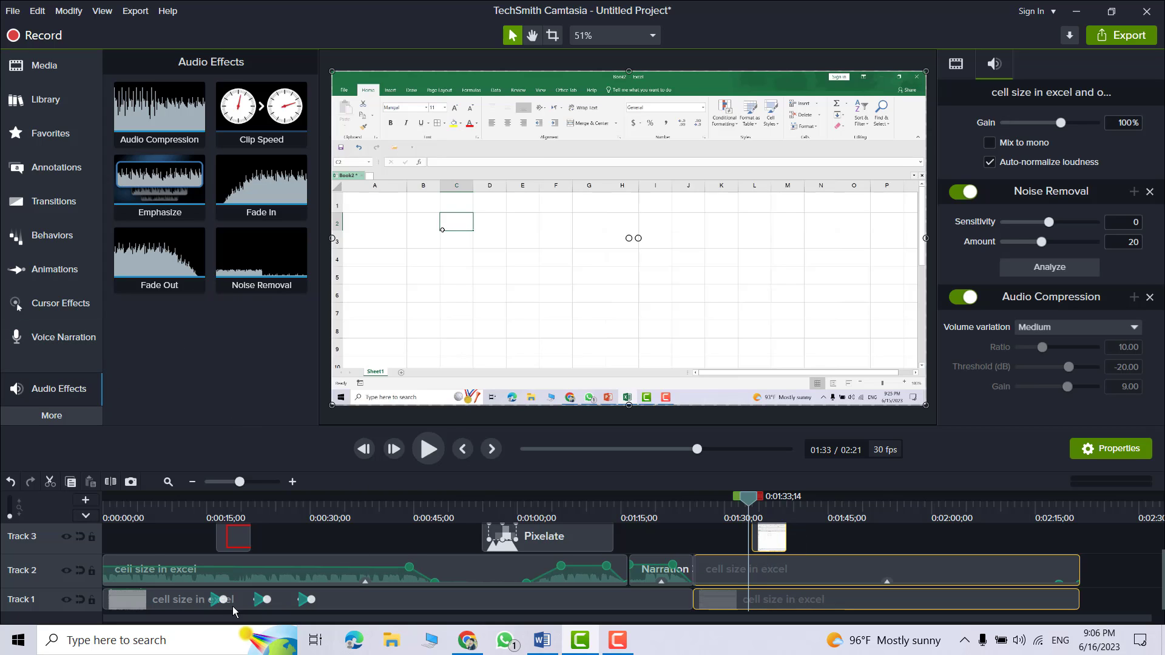
{"action": "left_click", "coordinate": [111, 482]}
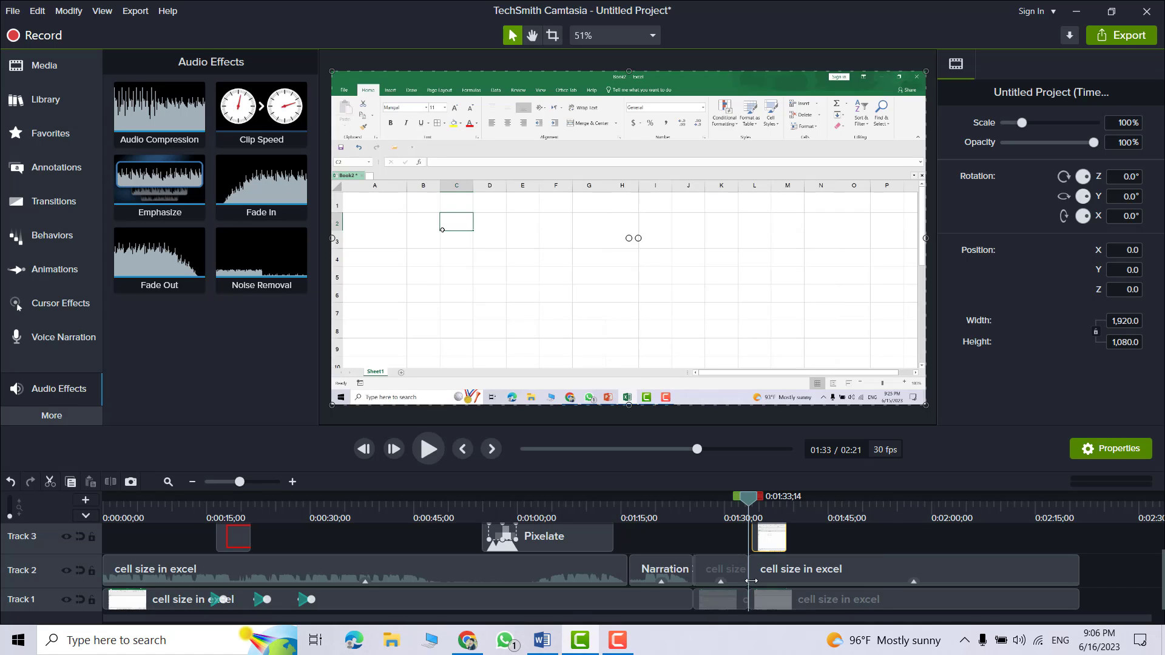
- Set the Clip Speed of the segment between the splits to 4x and move all following clips back to close the gap
{"action": "left_click", "coordinate": [721, 533]}
{"action": "left_click", "coordinate": [722, 570]}
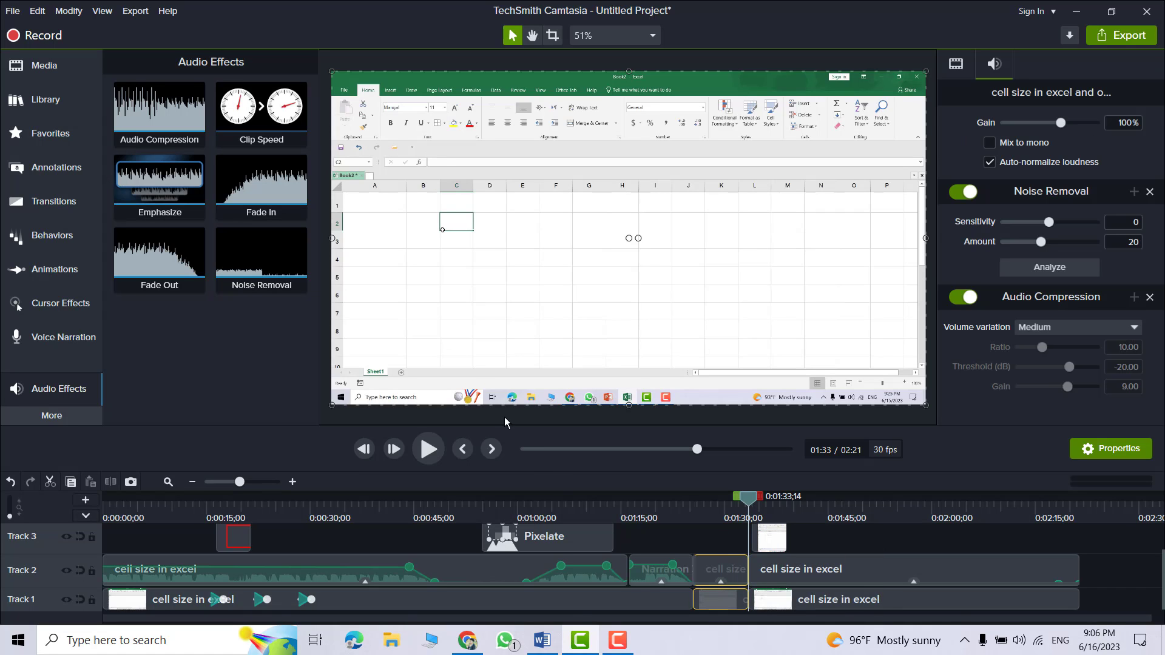
{"action": "left_click_drag", "start_coordinate": [243, 135], "coordinate": [721, 574]}
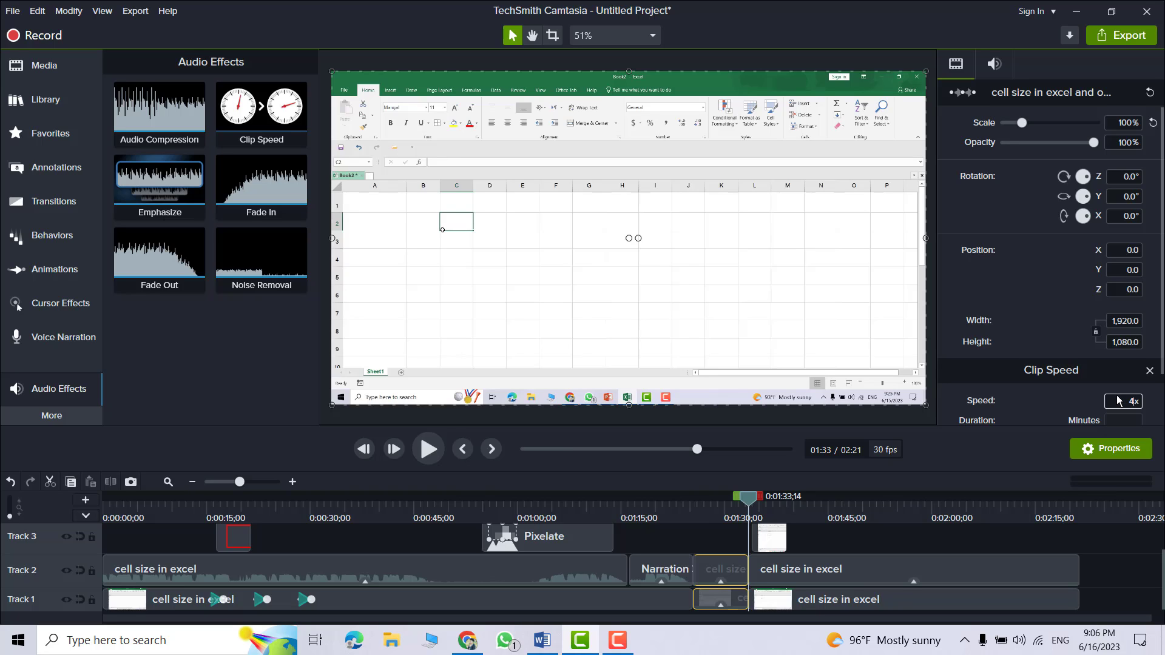
{"action": "key", "text": "Return"}
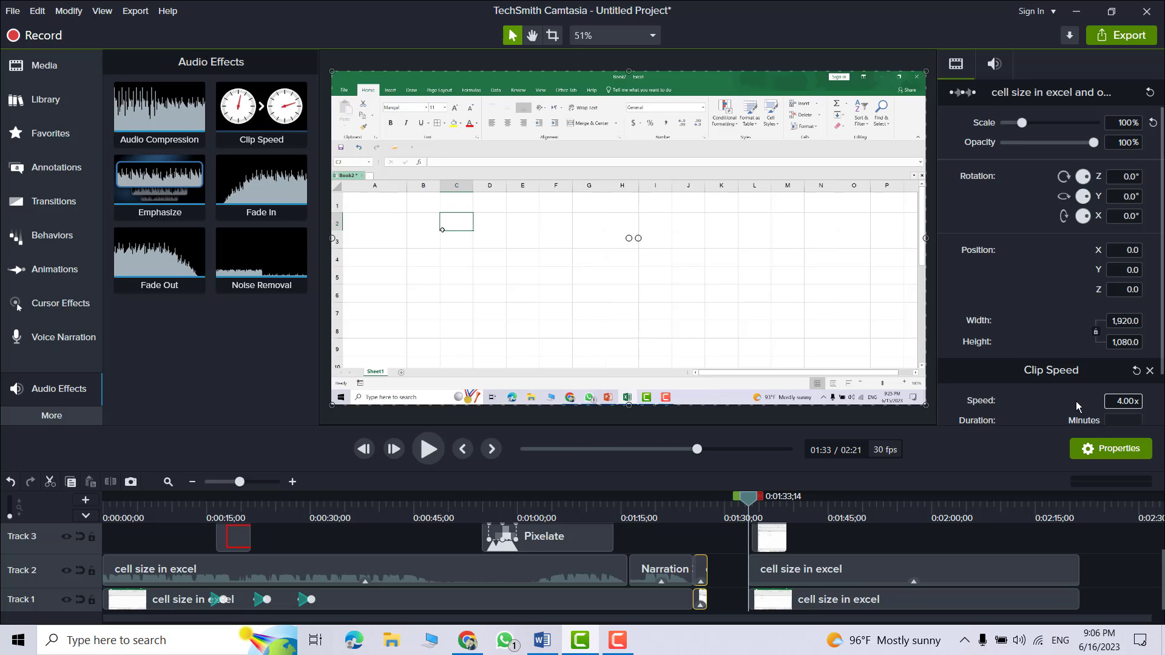
{"action": "left_click_drag", "start_coordinate": [722, 532], "coordinate": [741, 611]}
- Play back the sped-up segment from about 1:25 to about 1:29
{"action": "left_click_drag", "start_coordinate": [749, 497], "coordinate": [697, 514]}
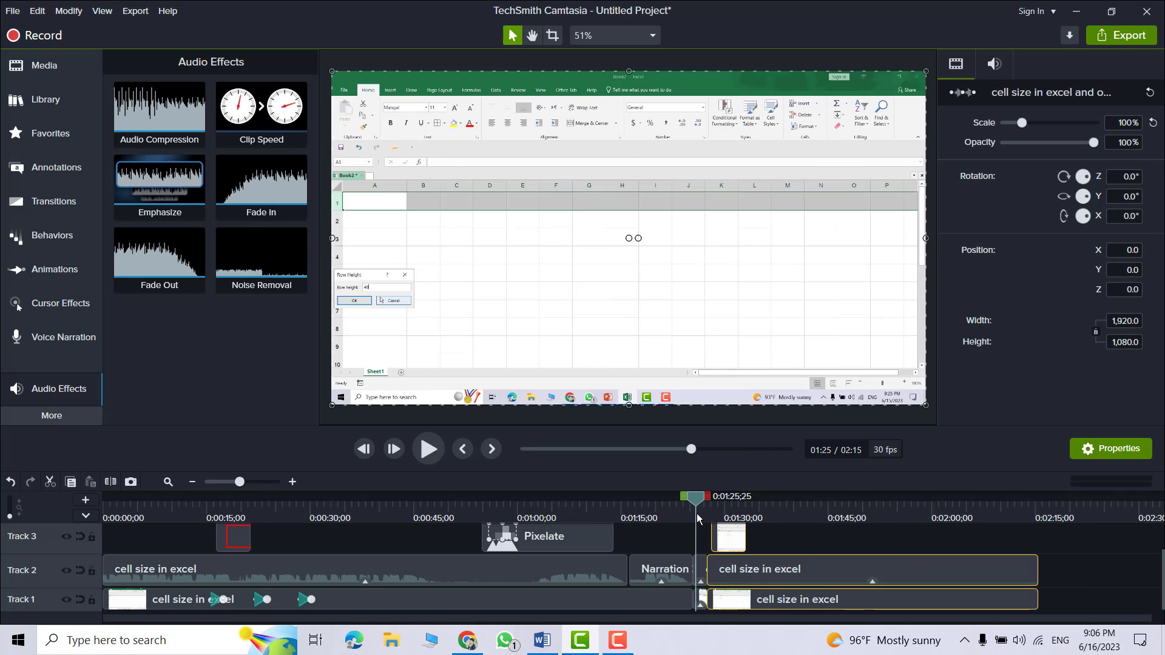
{"action": "left_click", "coordinate": [426, 449]}
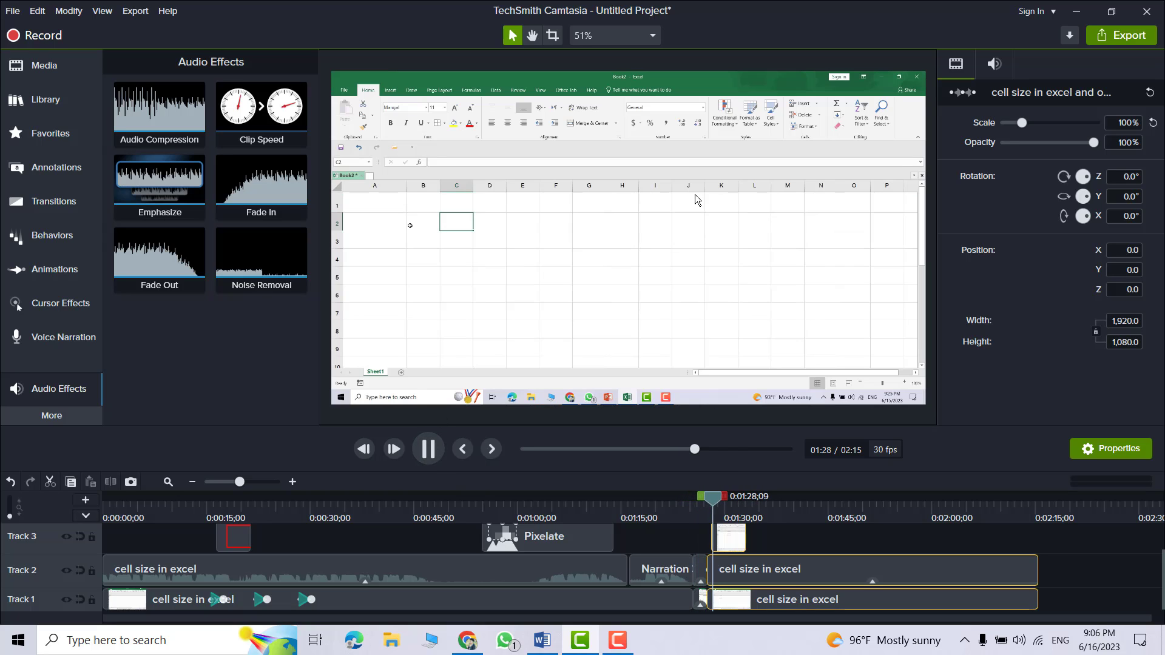
{"action": "left_click", "coordinate": [427, 449]}
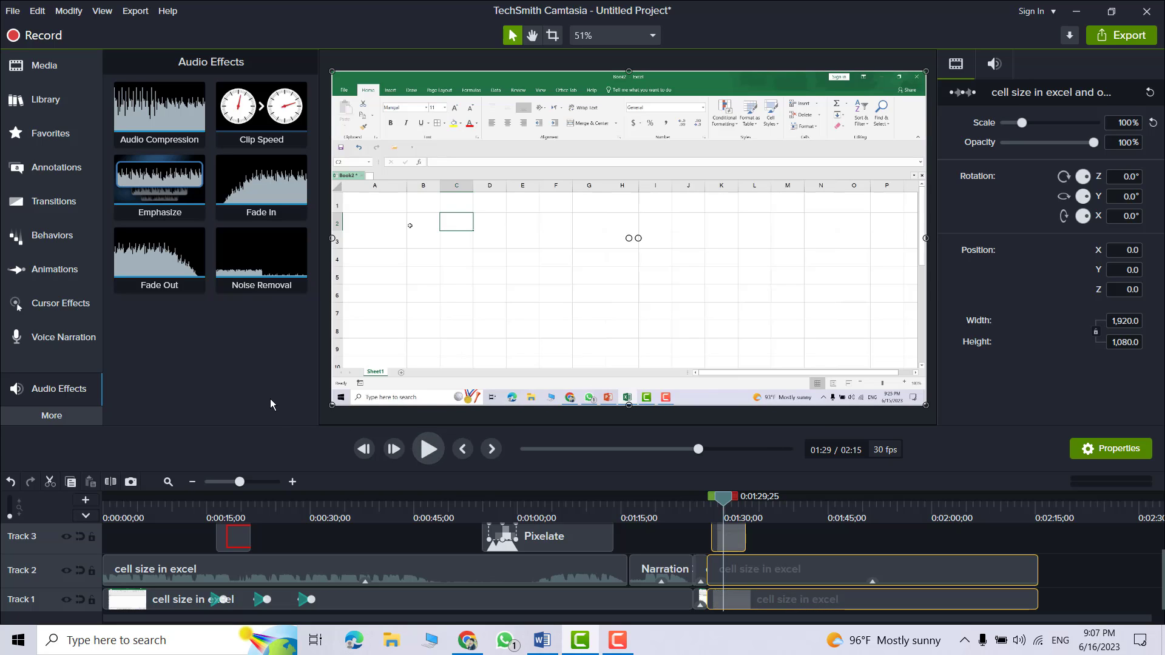
- Import the channels4_profile image and the No Copyright, Subscribe and Bell Icon video from the Downloads folder into the Media Bin
{"action": "left_click", "coordinate": [57, 73]}
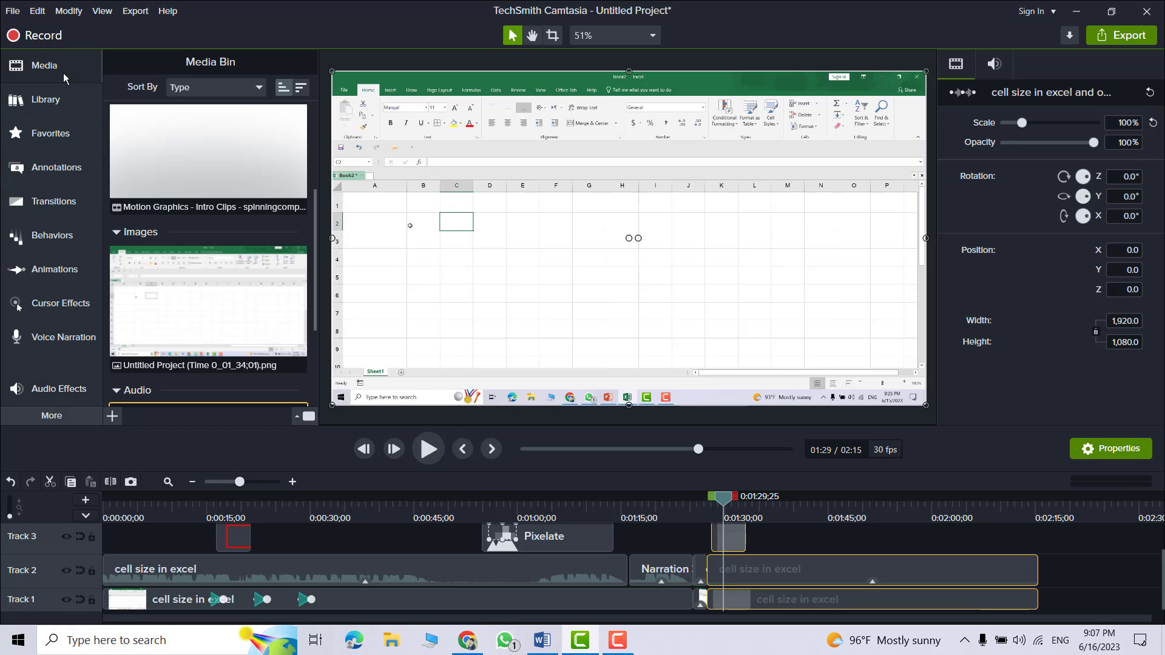
{"action": "left_click", "coordinate": [116, 417]}
{"action": "left_click", "coordinate": [119, 370]}
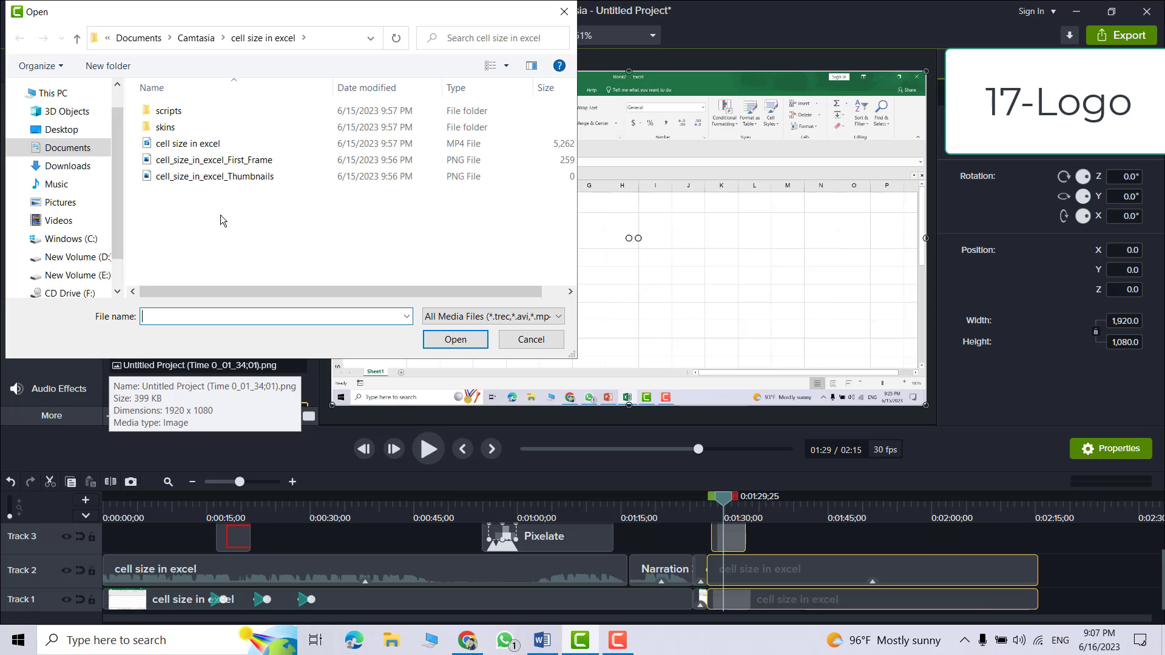
{"action": "scroll", "coordinate": [115, 176], "scroll_direction": "down", "scroll_amount": 1}
{"action": "scroll", "coordinate": [151, 223], "scroll_direction": "down", "scroll_amount": 1}
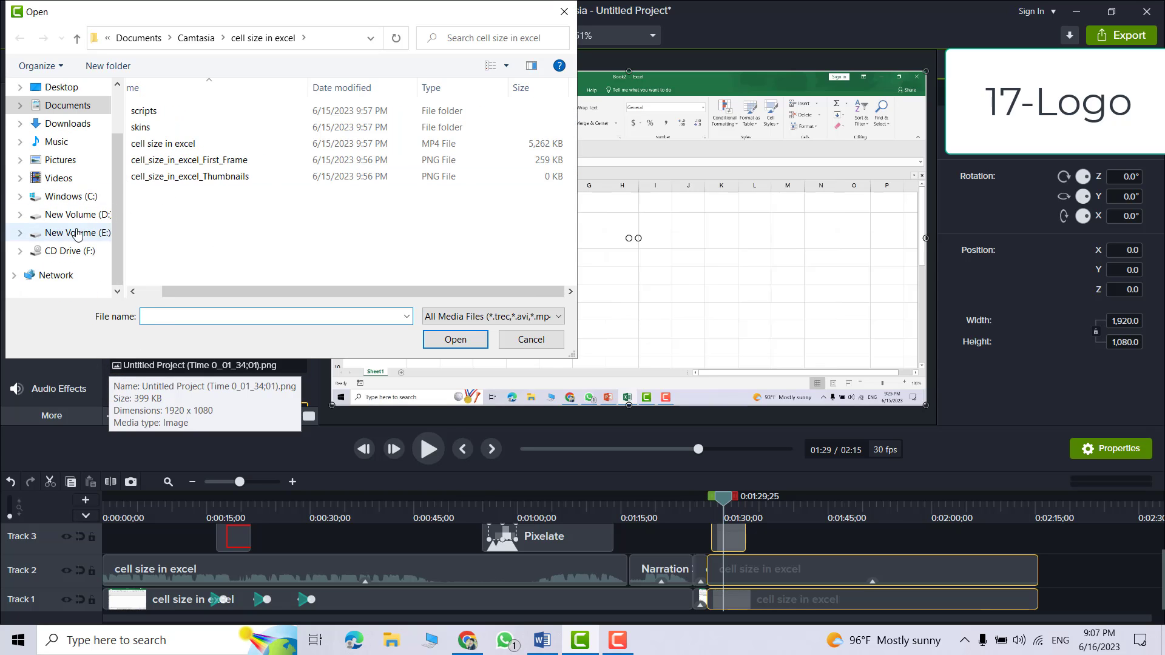
{"action": "left_click", "coordinate": [63, 123]}
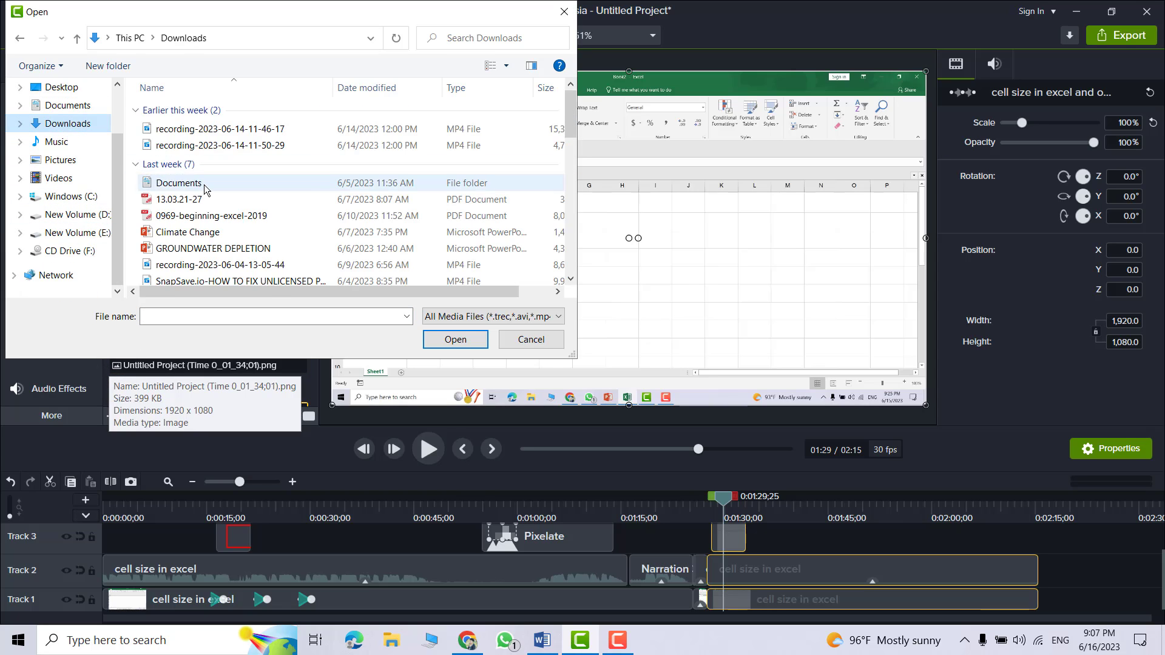
{"action": "scroll", "coordinate": [216, 203], "scroll_direction": "down", "scroll_amount": 2}
{"action": "left_click", "coordinate": [187, 276]}
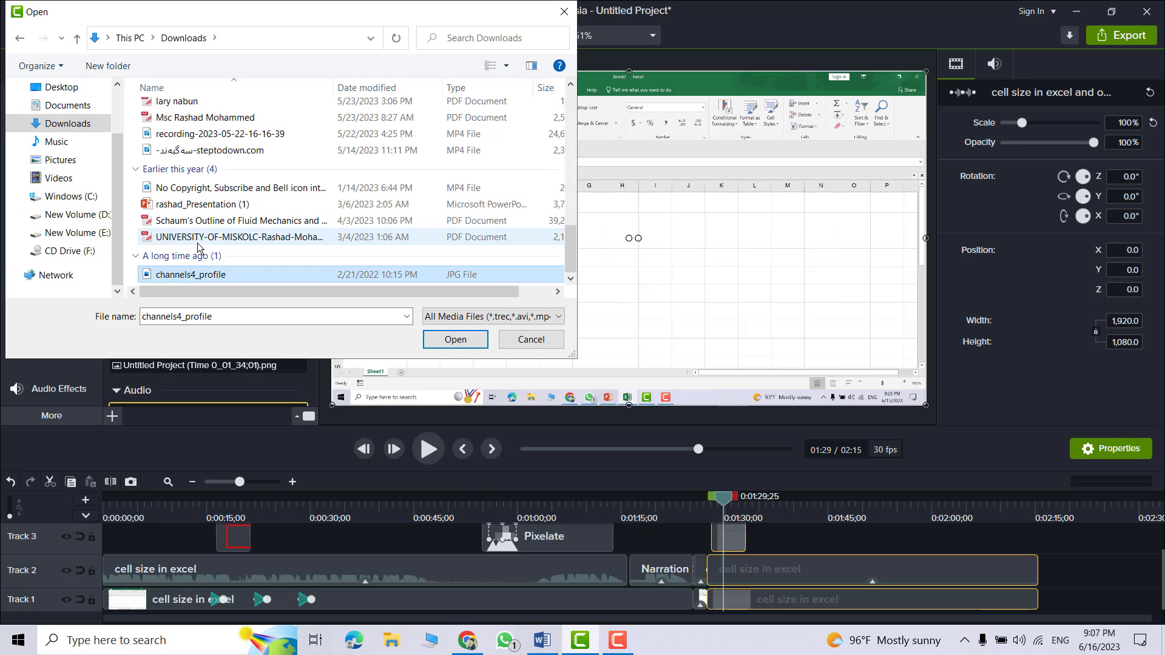
{"action": "left_click", "coordinate": [212, 189]}
{"action": "left_click", "coordinate": [455, 338]}
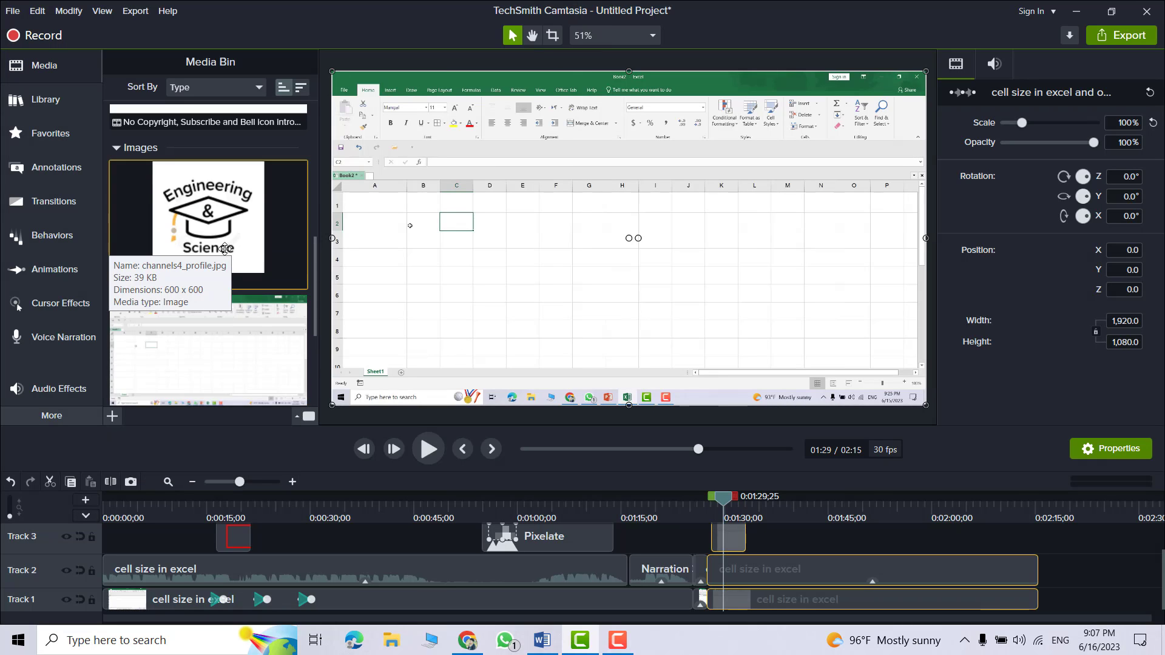
- Add the channels4_profile logo to the timeline and place it at the very start of a new Track 5
{"action": "left_click_drag", "start_coordinate": [214, 232], "coordinate": [149, 543]}
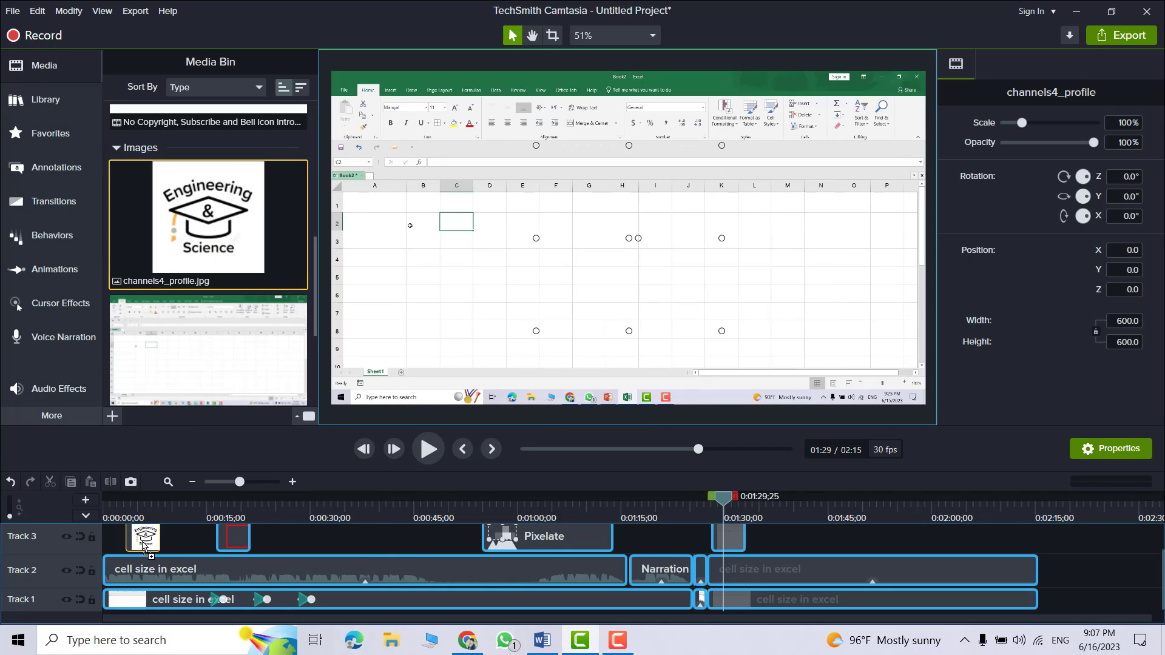
{"action": "left_click", "coordinate": [85, 501]}
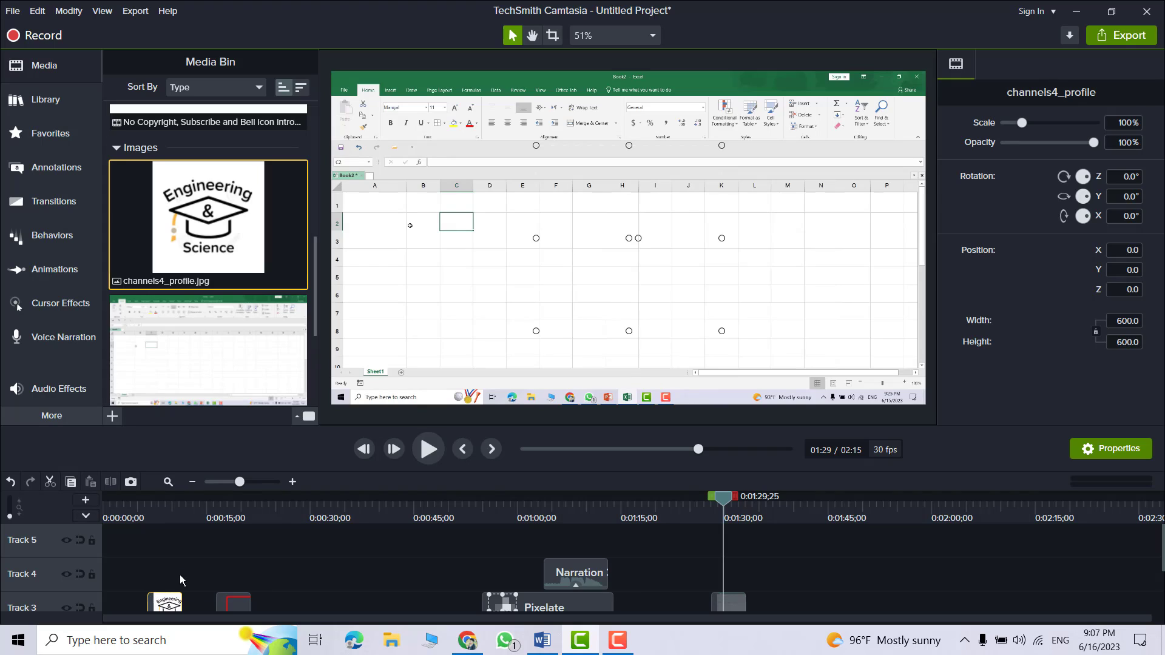
{"action": "left_click_drag", "start_coordinate": [159, 604], "coordinate": [122, 543]}
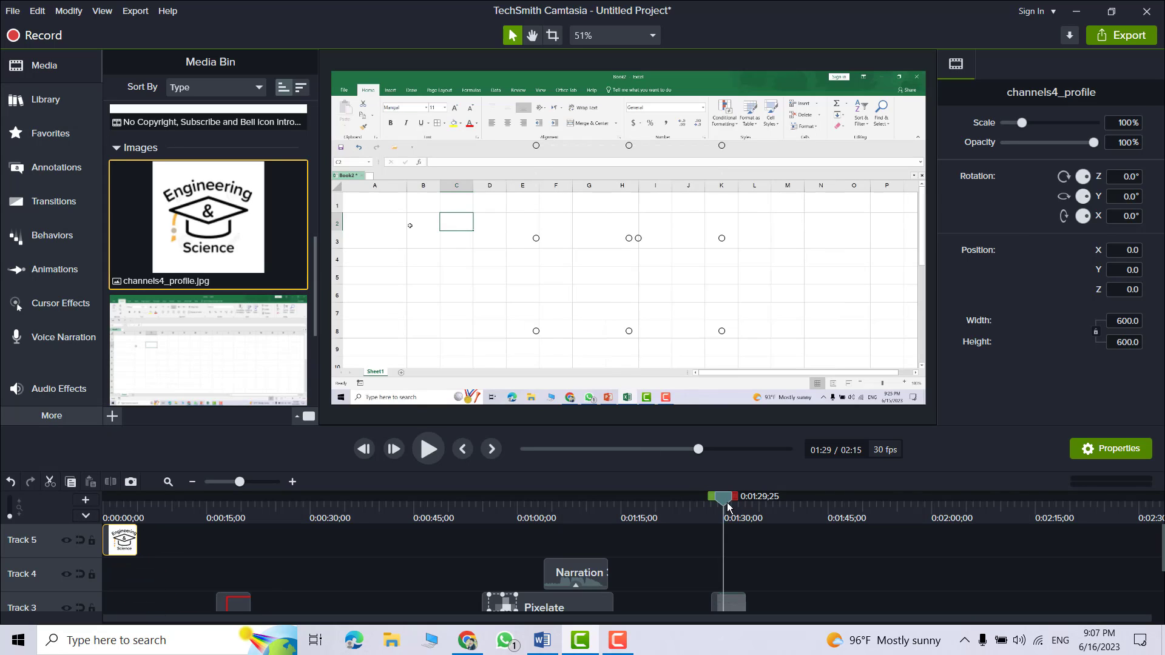
- Scale the logo down to about 35% and fit it into the upper-right corner of the video frame
{"action": "left_click_drag", "start_coordinate": [728, 508], "coordinate": [127, 501]}
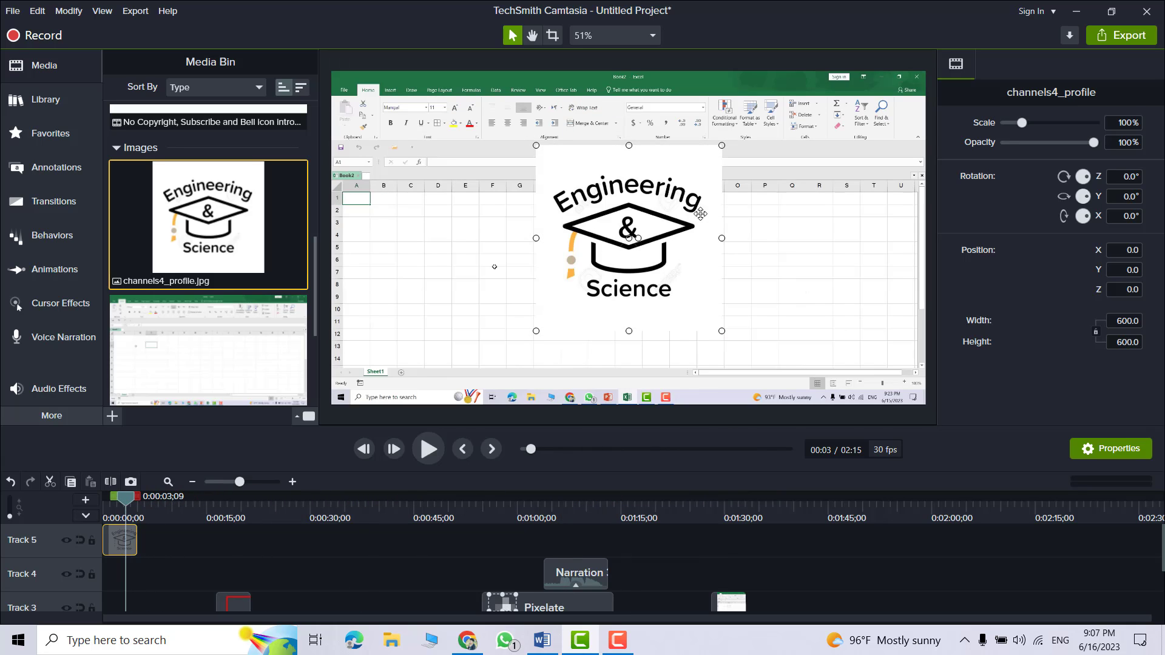
{"action": "left_click_drag", "start_coordinate": [638, 260], "coordinate": [825, 210]}
{"action": "left_click_drag", "start_coordinate": [741, 256], "coordinate": [861, 136]}
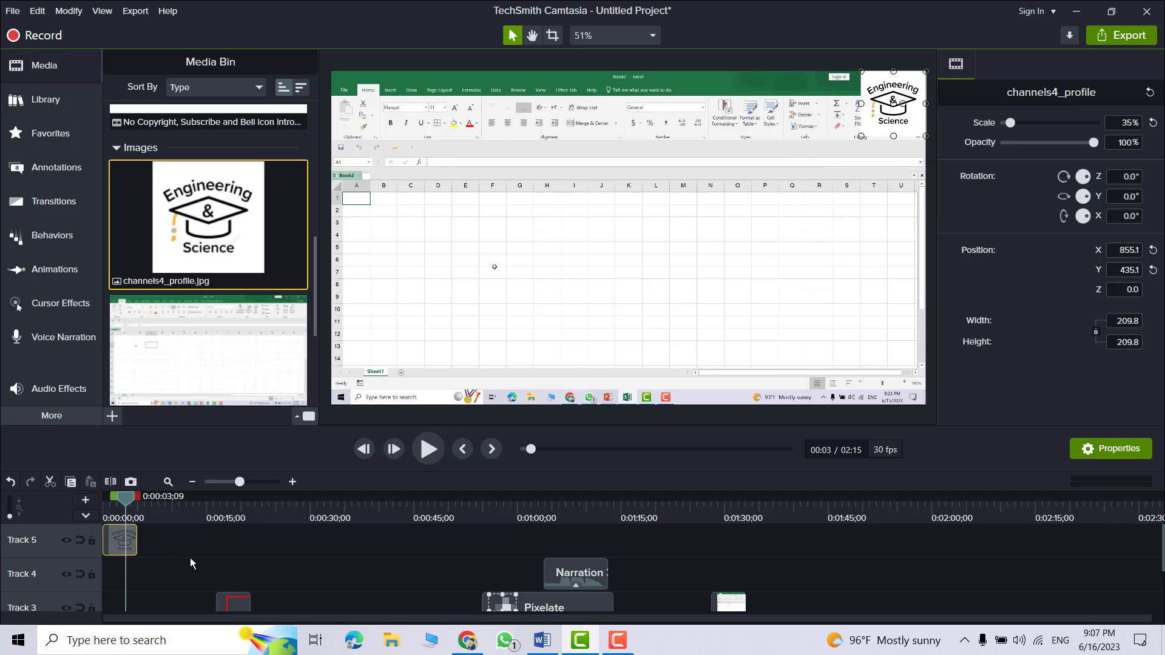
- Extend the logo clip on Track 5 to the end of the video at about 2:15 and reduce the track heights
{"action": "scroll", "coordinate": [191, 548], "scroll_direction": "down", "scroll_amount": 3}
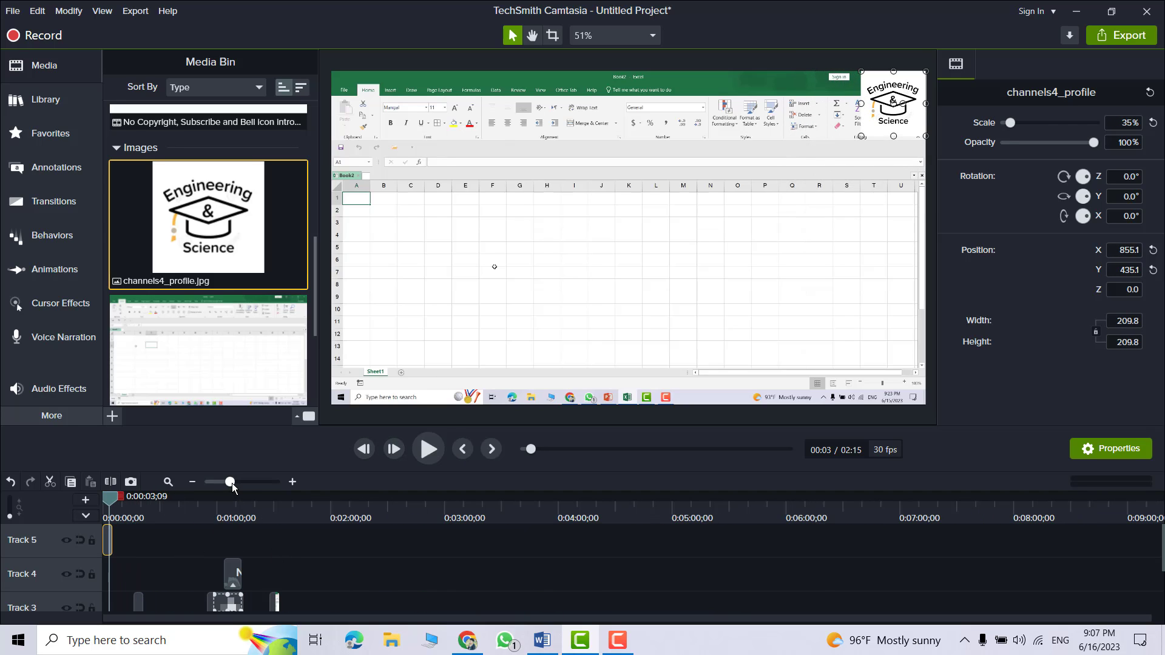
{"action": "left_click_drag", "start_coordinate": [258, 487], "coordinate": [225, 485]}
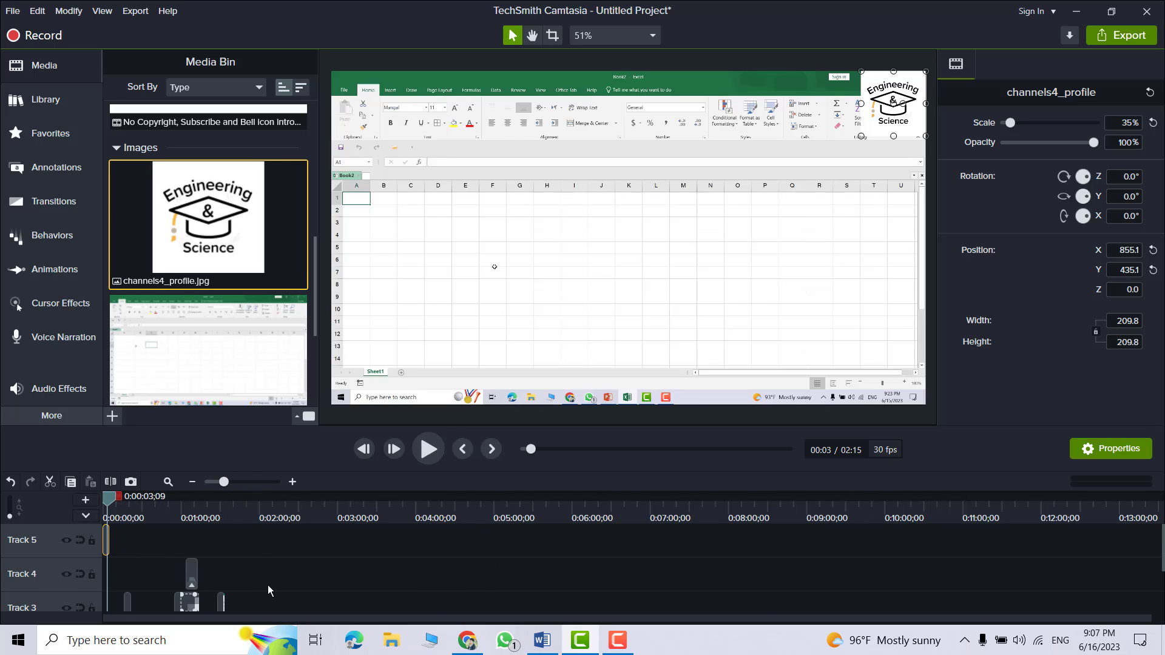
{"action": "scroll", "coordinate": [267, 585], "scroll_direction": "down", "scroll_amount": 1}
{"action": "scroll", "coordinate": [268, 578], "scroll_direction": "up", "scroll_amount": 1}
{"action": "mouse_move", "coordinate": [59, 590]}
{"action": "left_mouse_down"}
{"action": "mouse_move", "coordinate": [58, 577]}
{"action": "mouse_move", "coordinate": [54, 587]}
{"action": "left_mouse_up"}
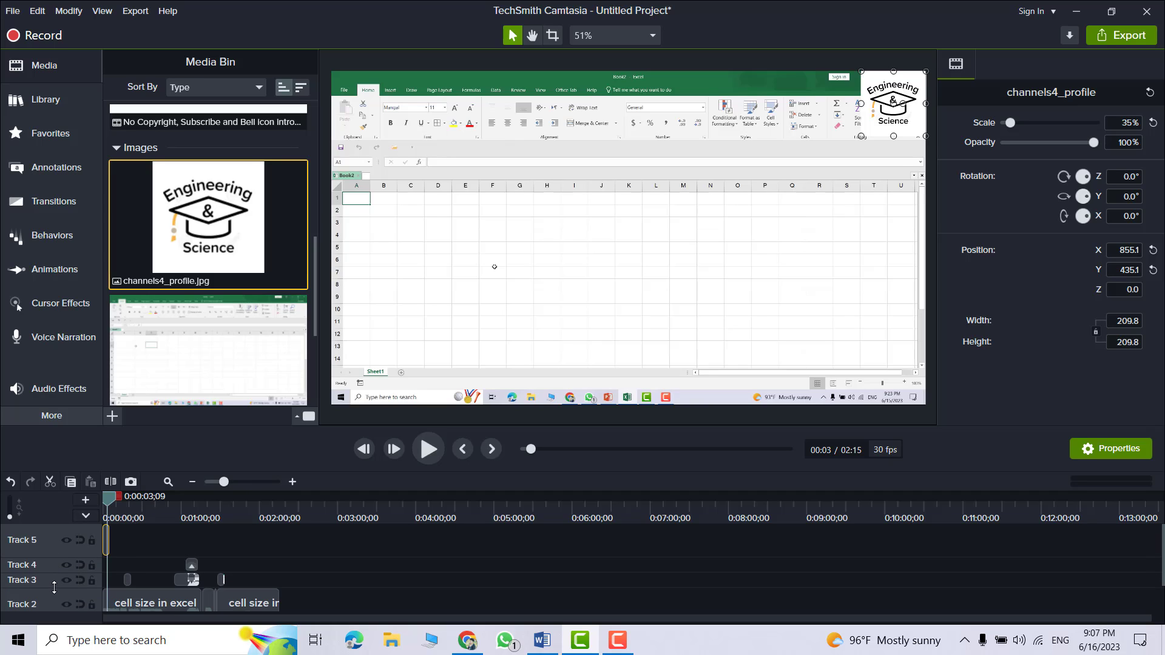
{"action": "left_click_drag", "start_coordinate": [108, 538], "coordinate": [280, 540]}
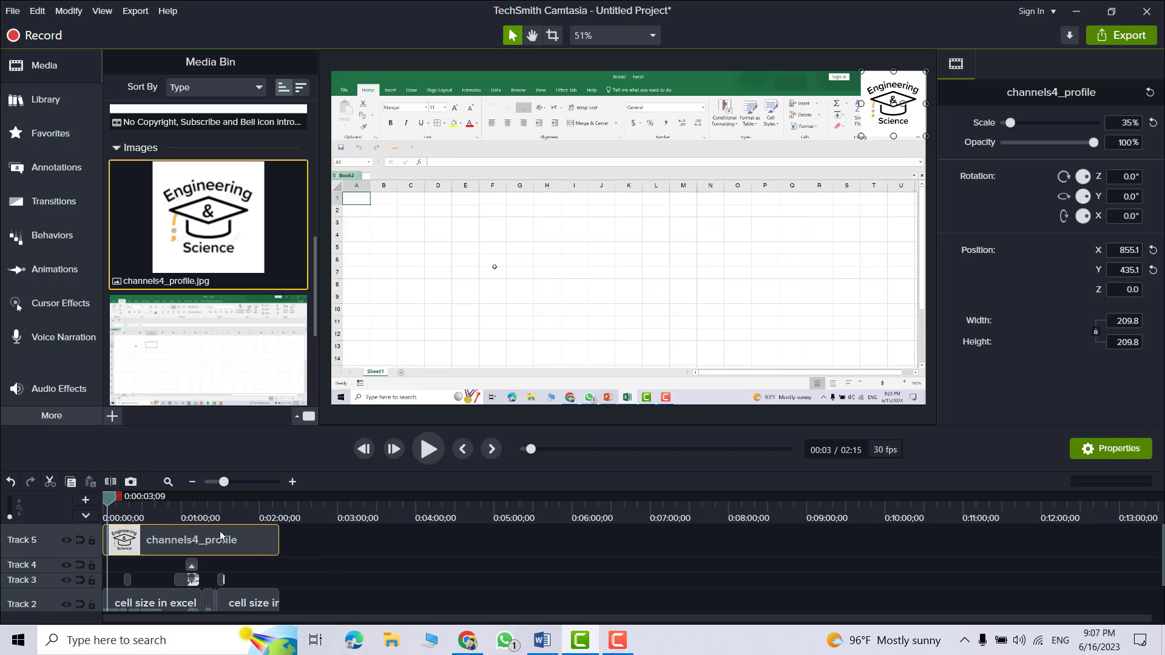
{"action": "left_click_drag", "start_coordinate": [59, 543], "coordinate": [58, 534]}
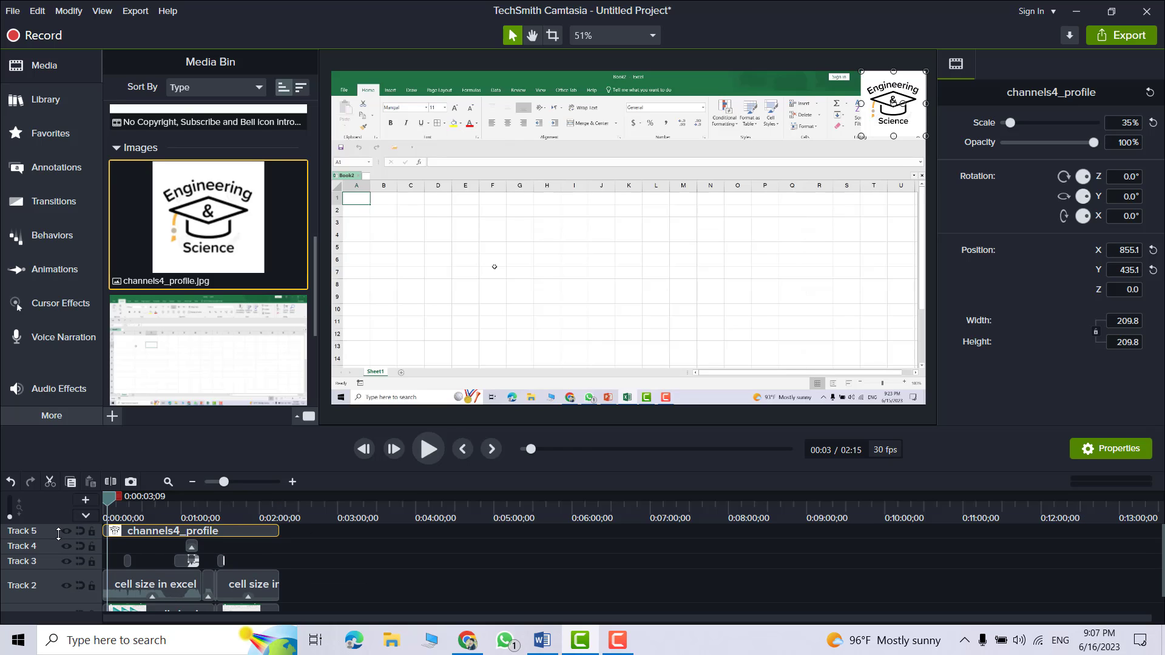
{"action": "left_click_drag", "start_coordinate": [41, 600], "coordinate": [41, 576]}
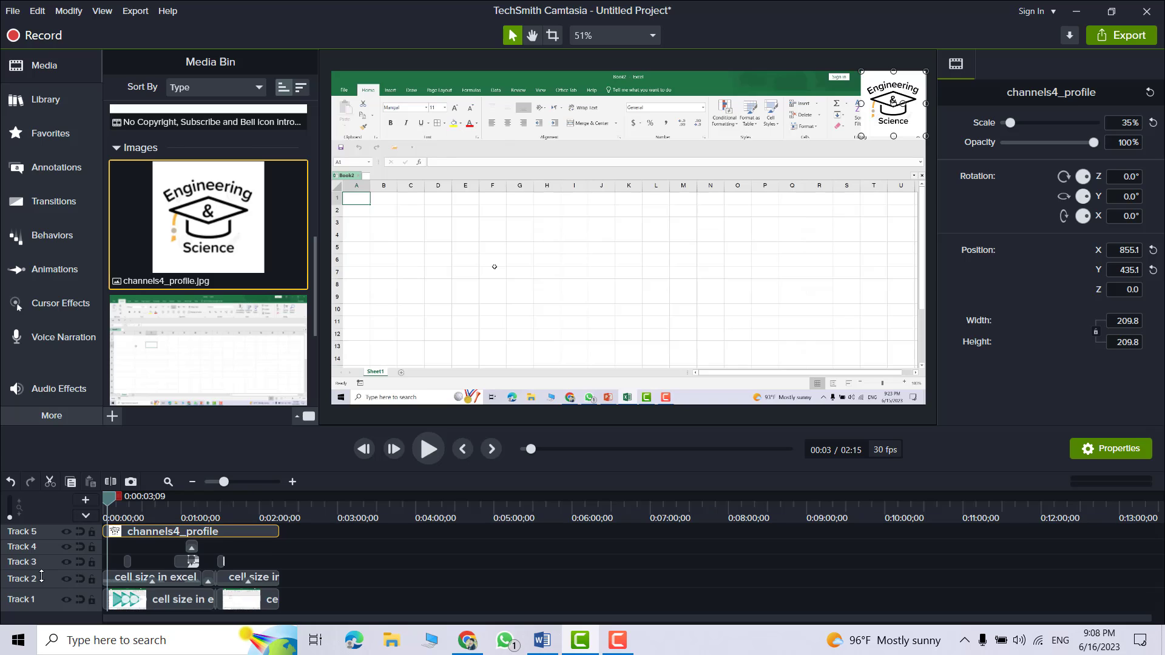
- Add the Subscribe and Bell Icon video to the canvas at about 0:06, on a new track above the logo
{"action": "mouse_move", "coordinate": [104, 505]}
{"action": "left_mouse_down"}
{"action": "mouse_move", "coordinate": [170, 513]}
{"action": "mouse_move", "coordinate": [111, 513]}
{"action": "left_mouse_up"}
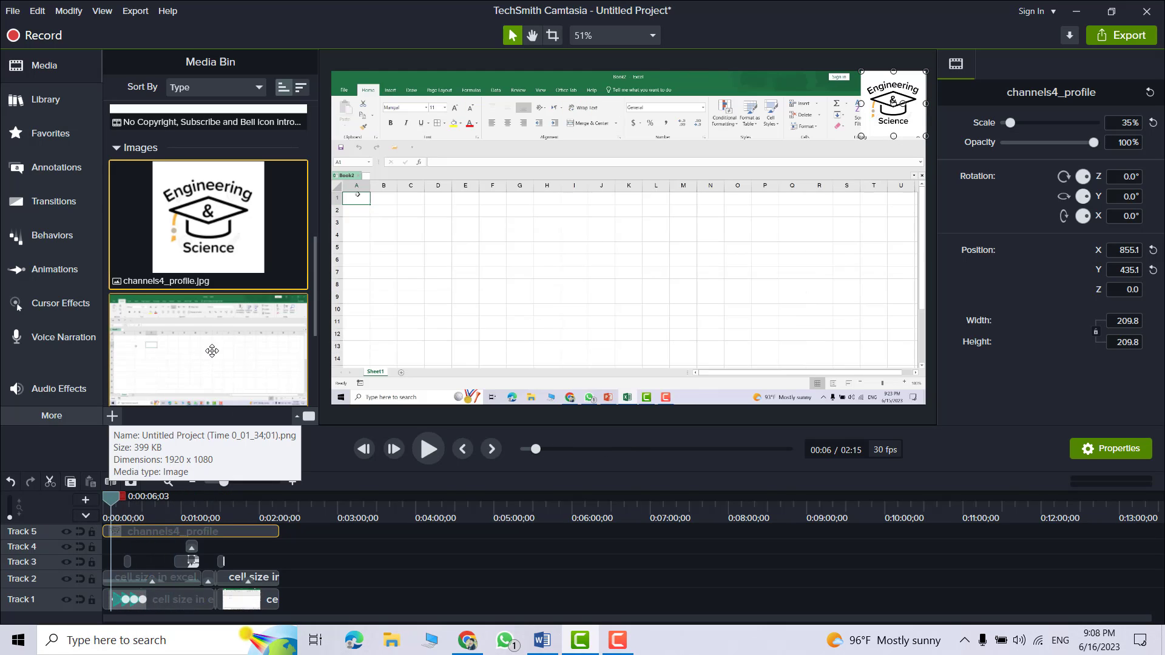
{"action": "scroll", "coordinate": [212, 351], "scroll_direction": "down", "scroll_amount": 4}
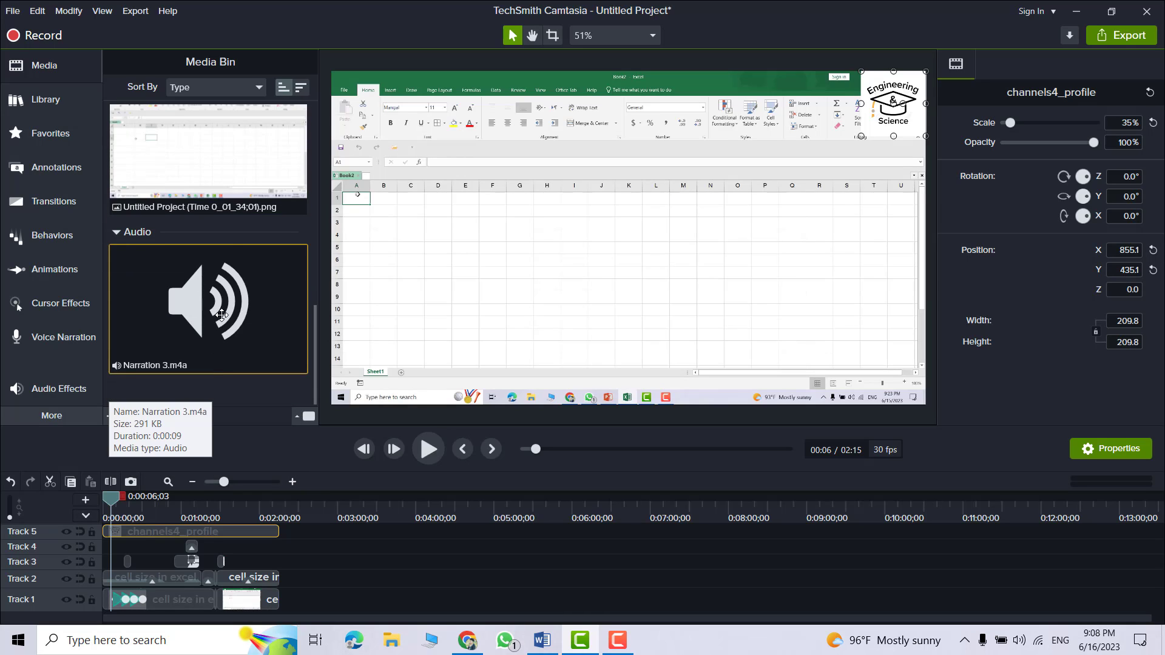
{"action": "scroll", "coordinate": [231, 282], "scroll_direction": "up", "scroll_amount": 4}
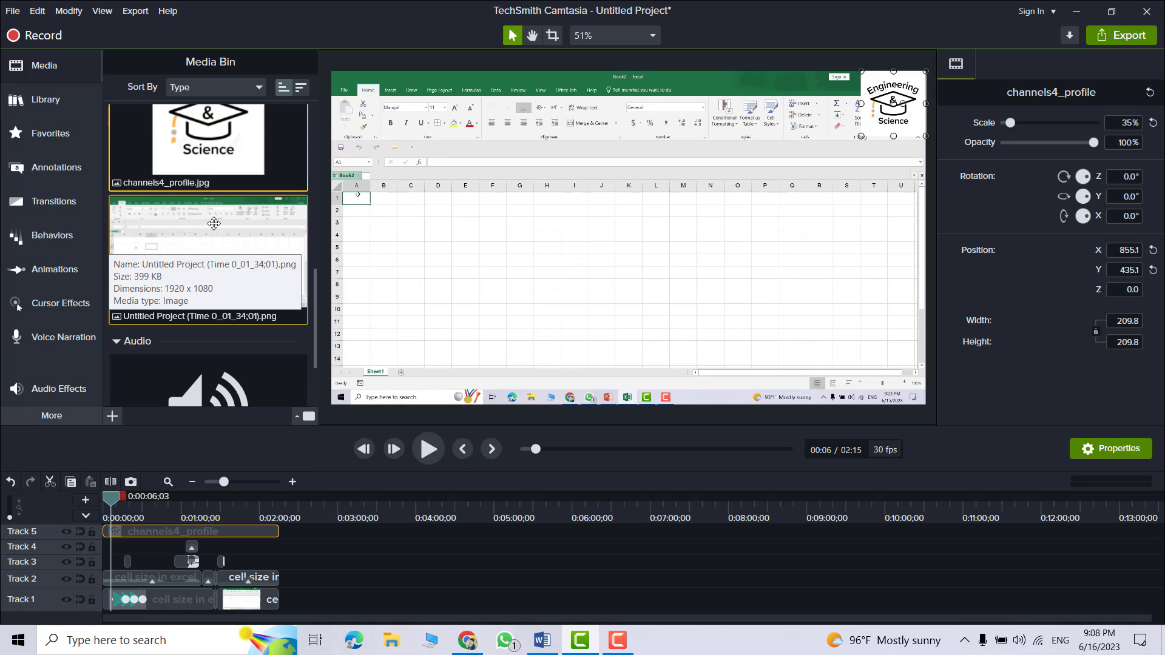
{"action": "scroll", "coordinate": [265, 305], "scroll_direction": "up", "scroll_amount": 2}
{"action": "left_click_drag", "start_coordinate": [224, 135], "coordinate": [603, 321]}
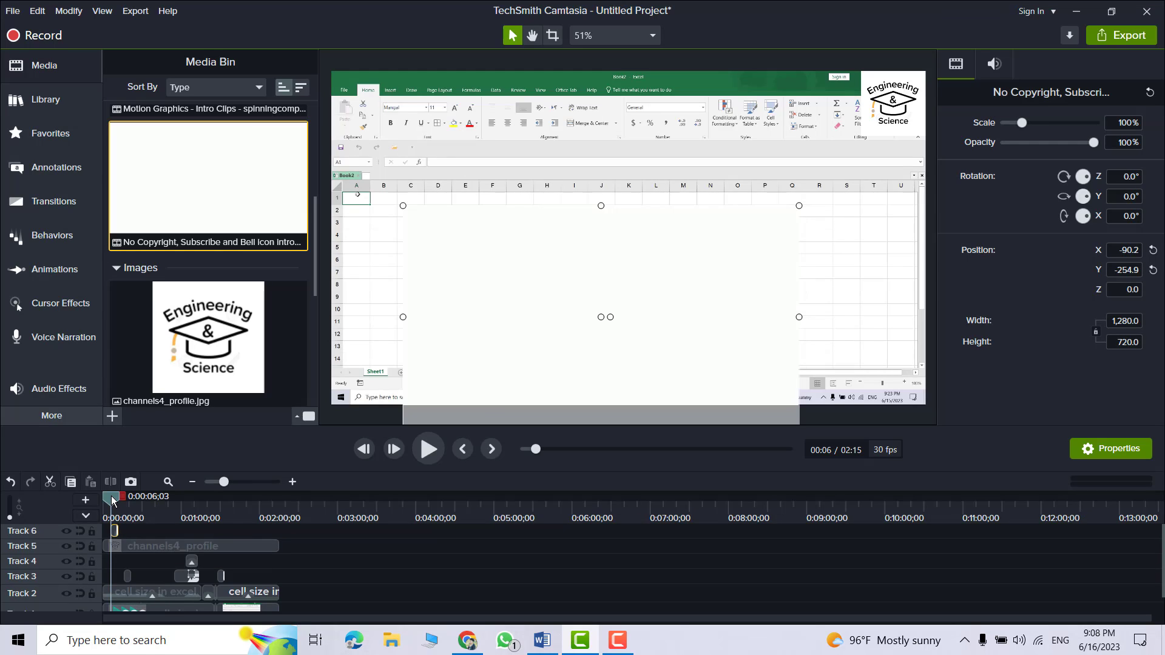
- Scale the subscribe animation down to about 26% and align it with the lower edge of the frame, left of centre
{"action": "left_click_drag", "start_coordinate": [112, 501], "coordinate": [132, 499]}
{"action": "left_click_drag", "start_coordinate": [596, 331], "coordinate": [595, 308]}
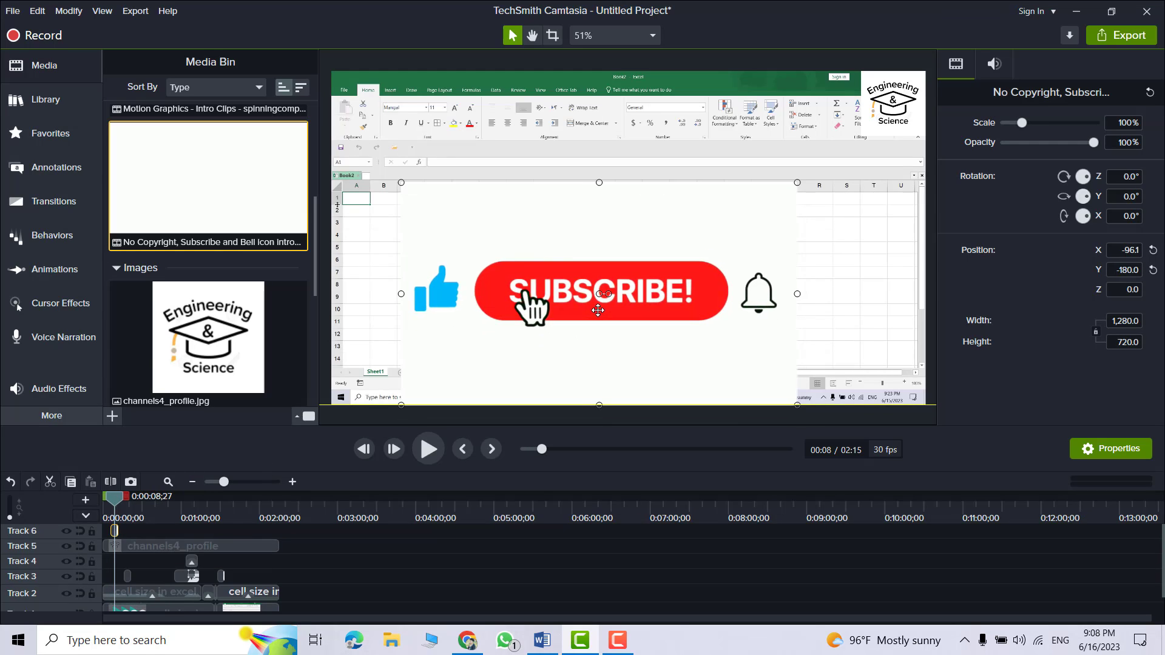
{"action": "left_click_drag", "start_coordinate": [797, 181], "coordinate": [504, 348]}
{"action": "left_click_drag", "start_coordinate": [455, 395], "coordinate": [508, 395]}
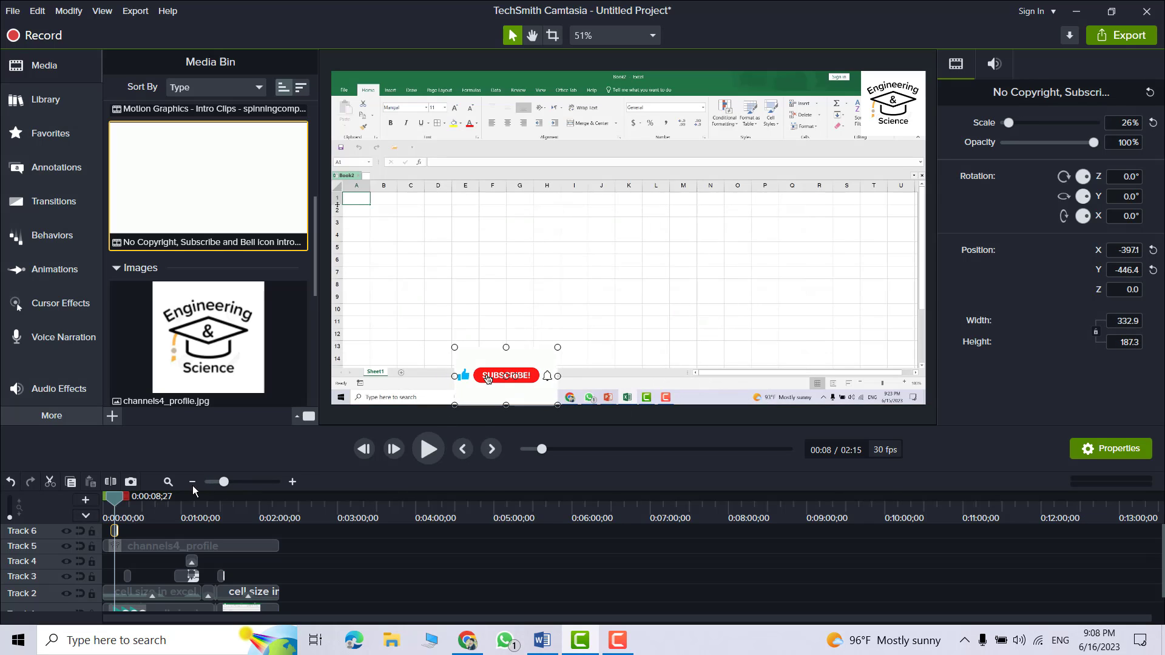
- Paste a copy of the subscribe clip on Track 6 at about 1:00
{"action": "scroll", "coordinate": [121, 531], "scroll_direction": "up", "scroll_amount": 4}
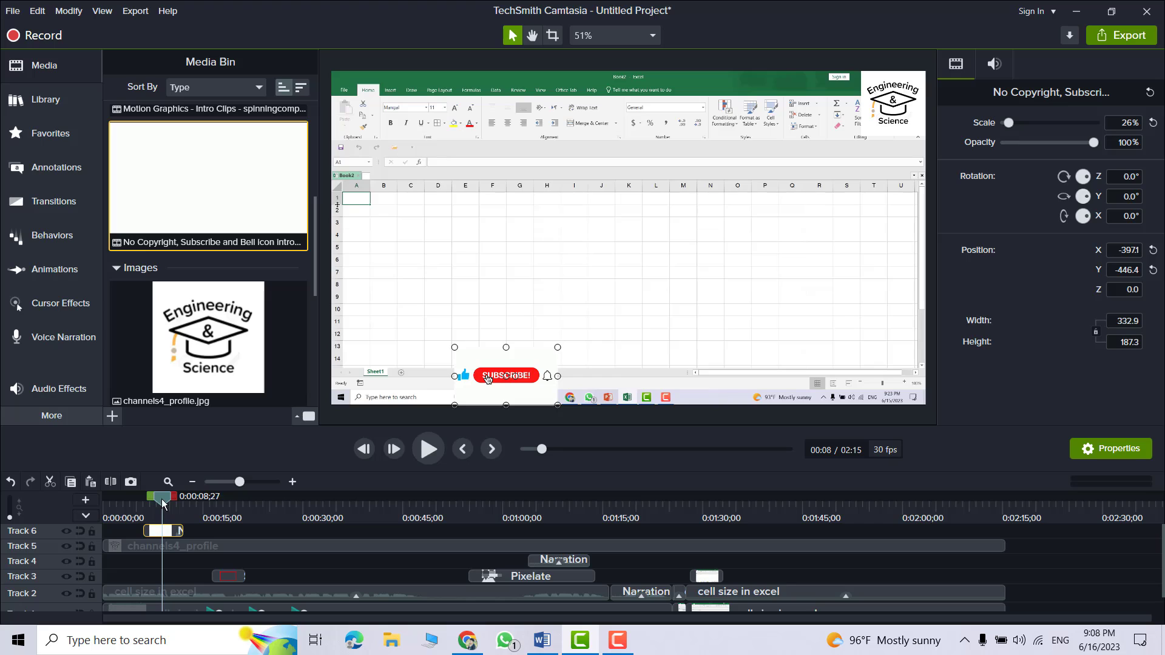
{"action": "left_click_drag", "start_coordinate": [162, 497], "coordinate": [486, 507]}
{"action": "key", "text": "ctrl+v"}
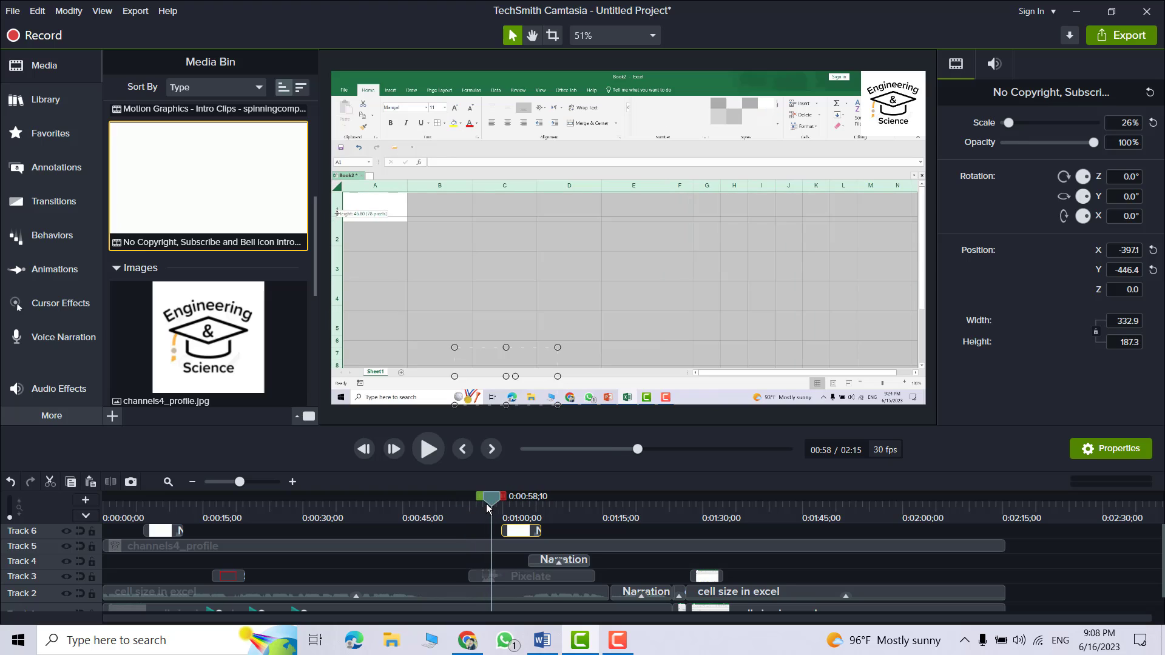
- Play the video from about 0:58 to 1:03 to check the pasted subscribe animation
{"action": "left_click", "coordinate": [429, 449]}
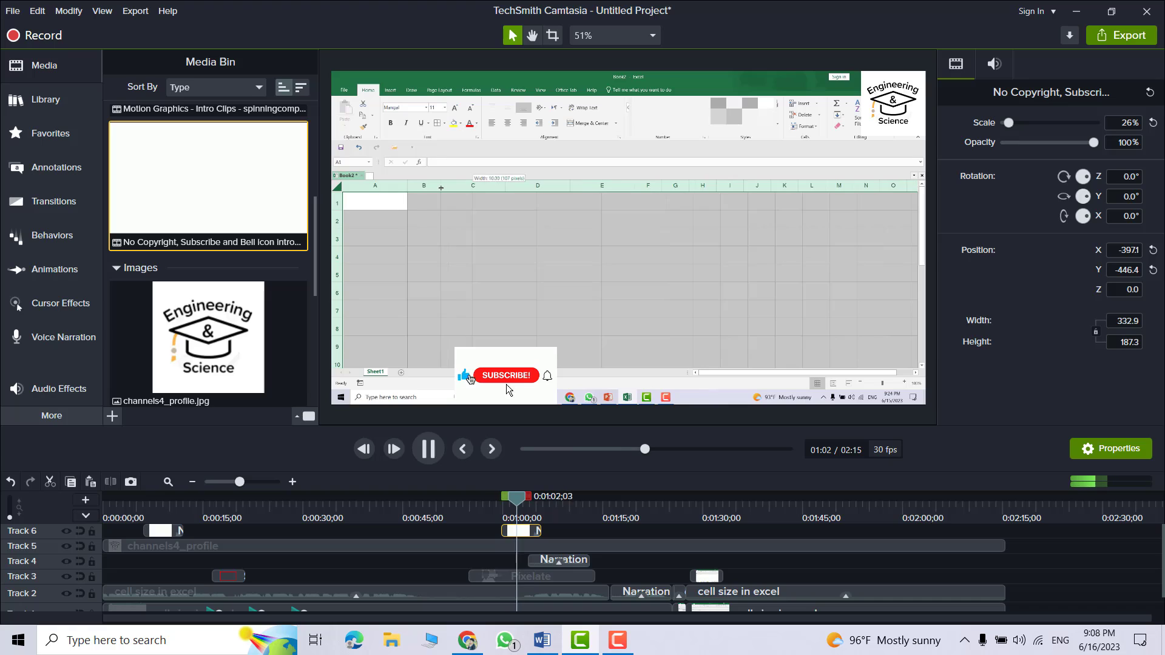
{"action": "left_click", "coordinate": [429, 449]}
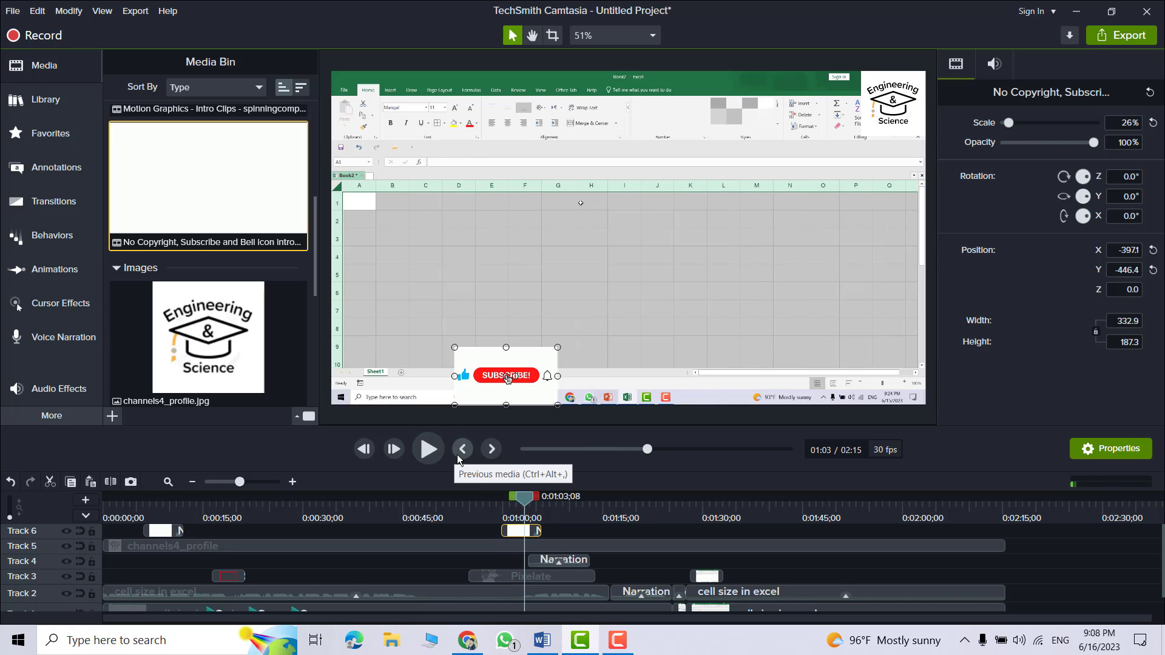
- Start a local file export using the "MP4 with Smart Player (up to 1080p)" preset and continue to the file name settings
{"action": "left_click", "coordinate": [132, 11]}
{"action": "left_click", "coordinate": [147, 24]}
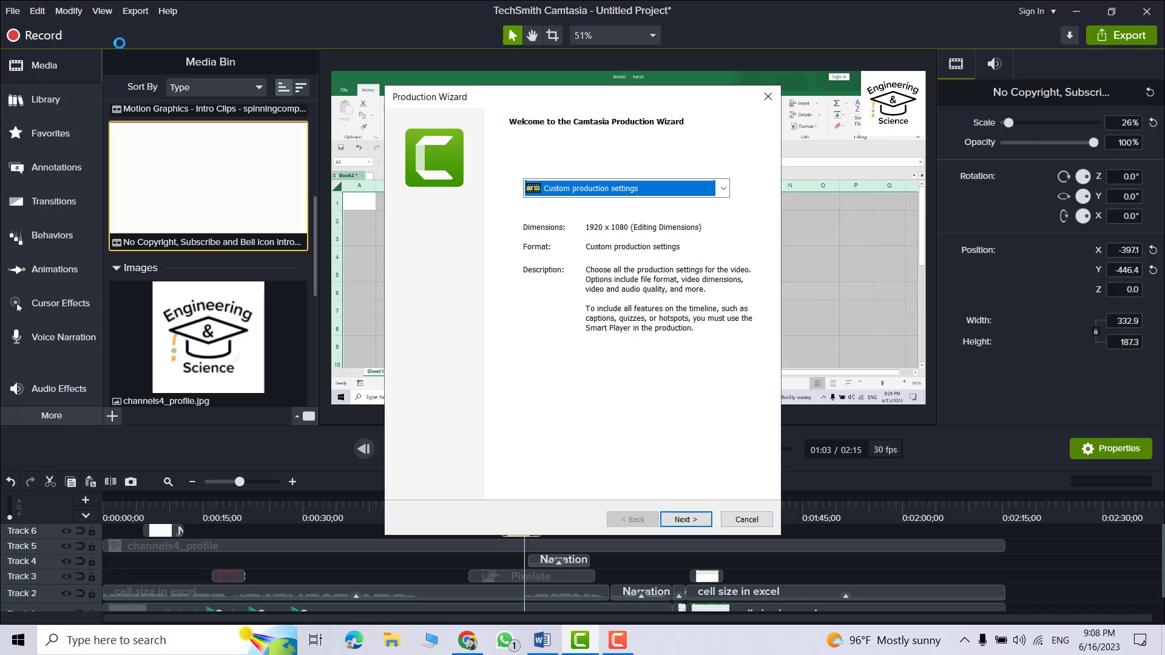
{"action": "left_click", "coordinate": [723, 188]}
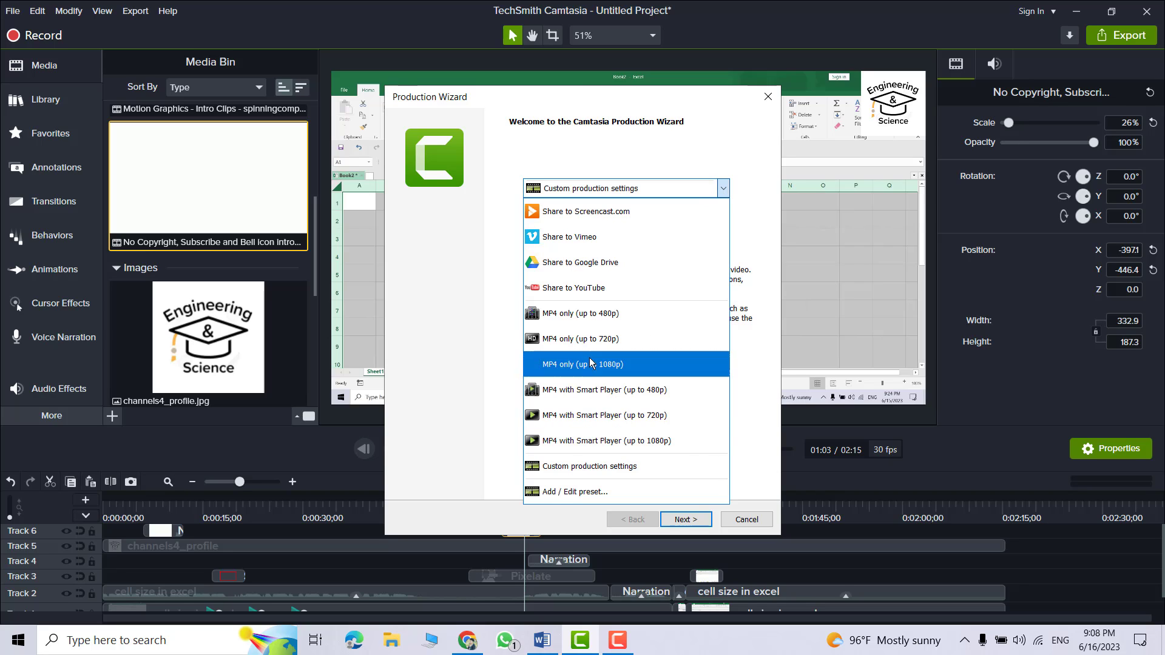
{"action": "left_click", "coordinate": [601, 446]}
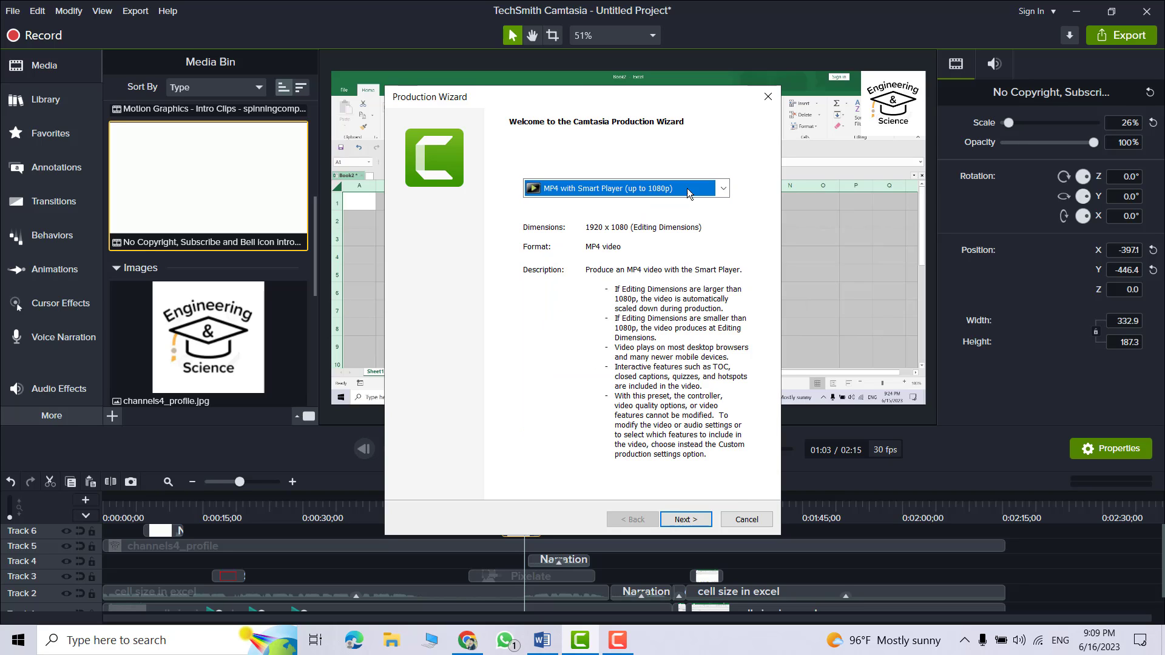
{"action": "left_click", "coordinate": [686, 519]}
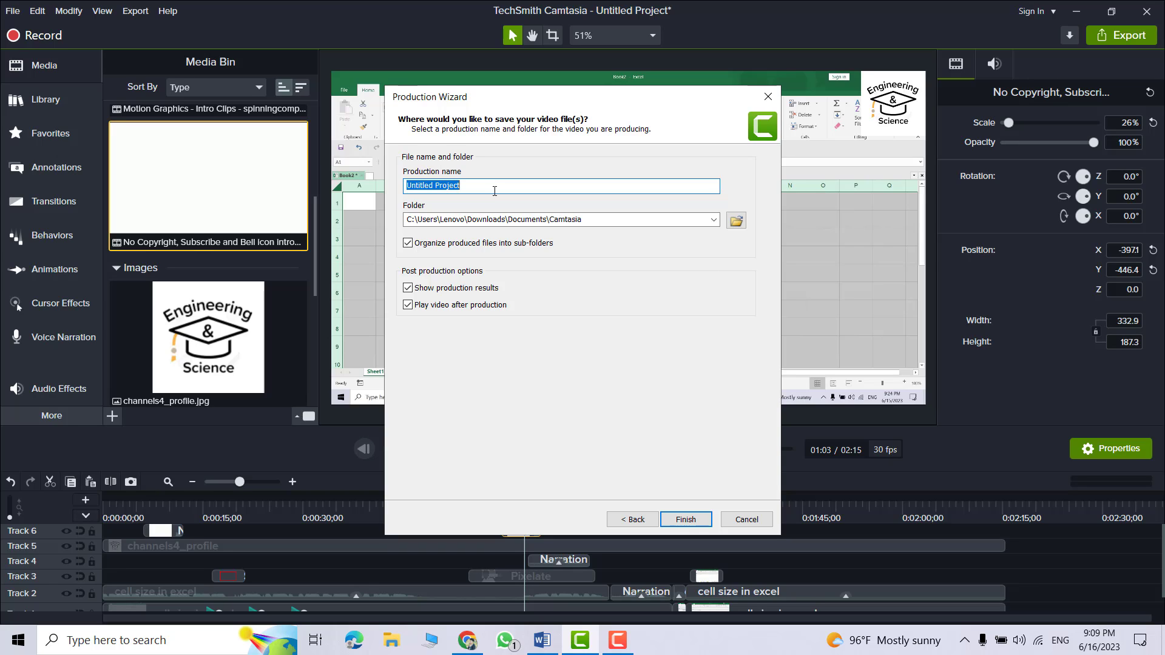
- Name the production "cell size in excel1" and start producing the video in the Camtasia documents folder
{"action": "type", "text": "cell "}
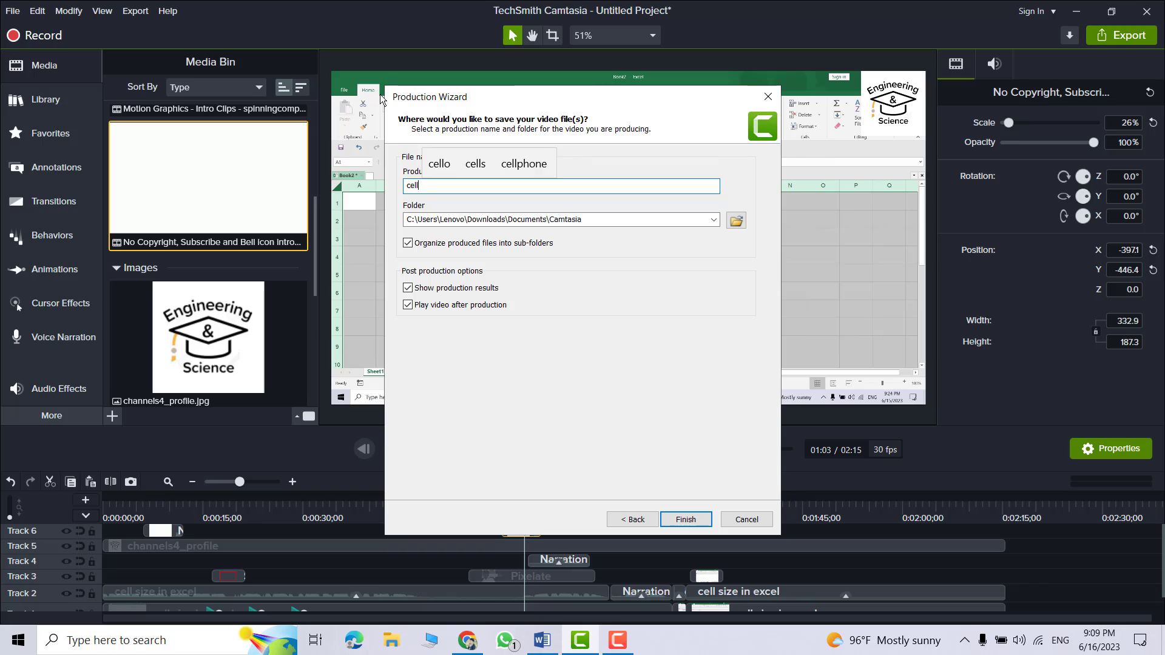
{"action": "type", "text": "size "}
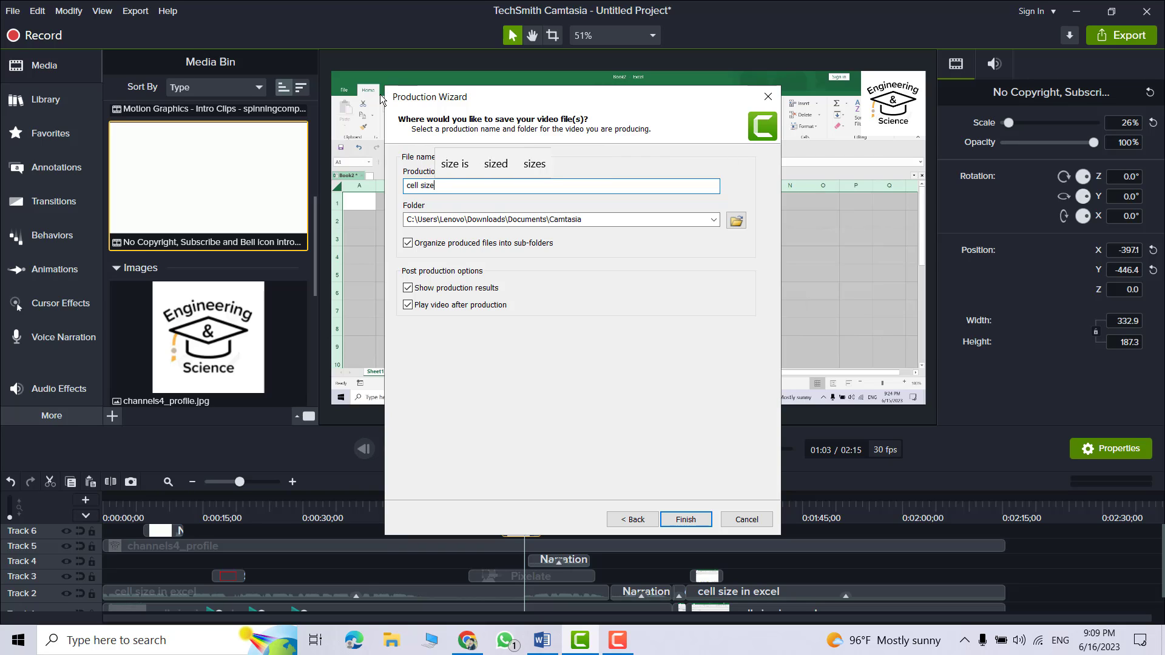
{"action": "type", "text": "in excel"}
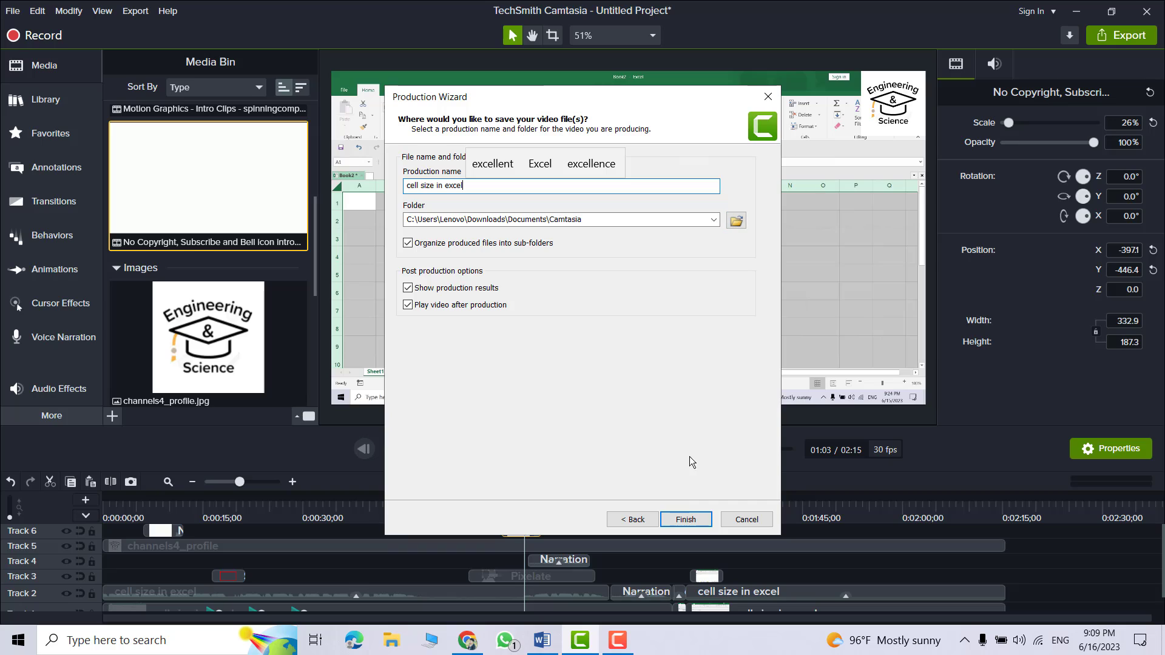
{"action": "left_click", "coordinate": [690, 520]}
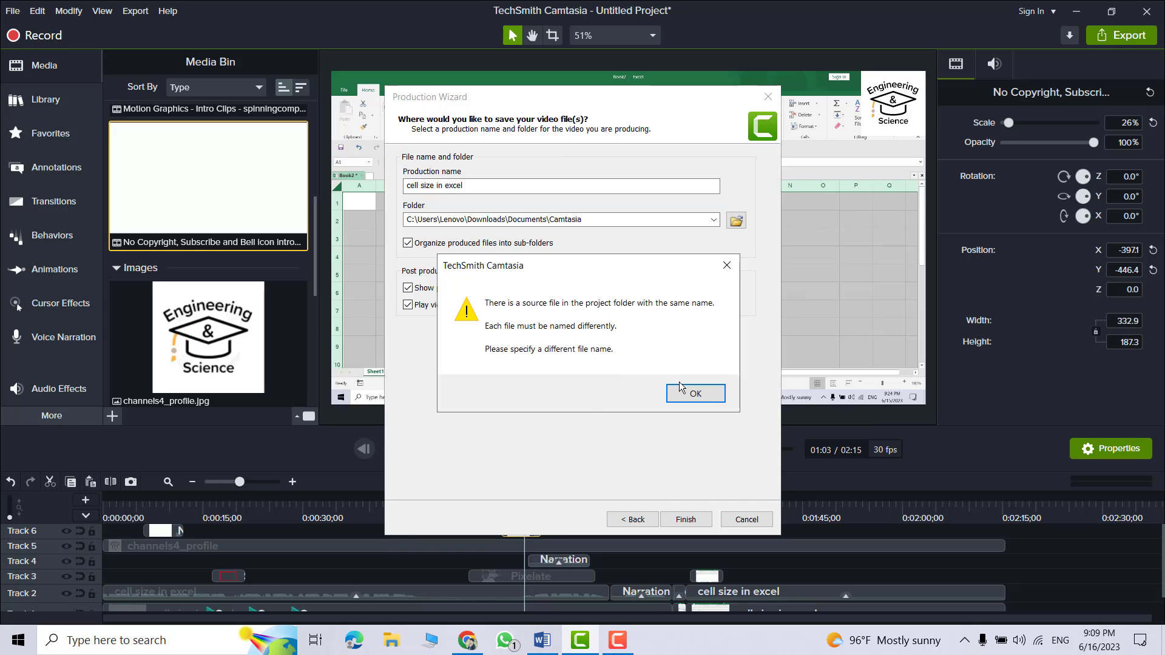
{"action": "left_click", "coordinate": [727, 265]}
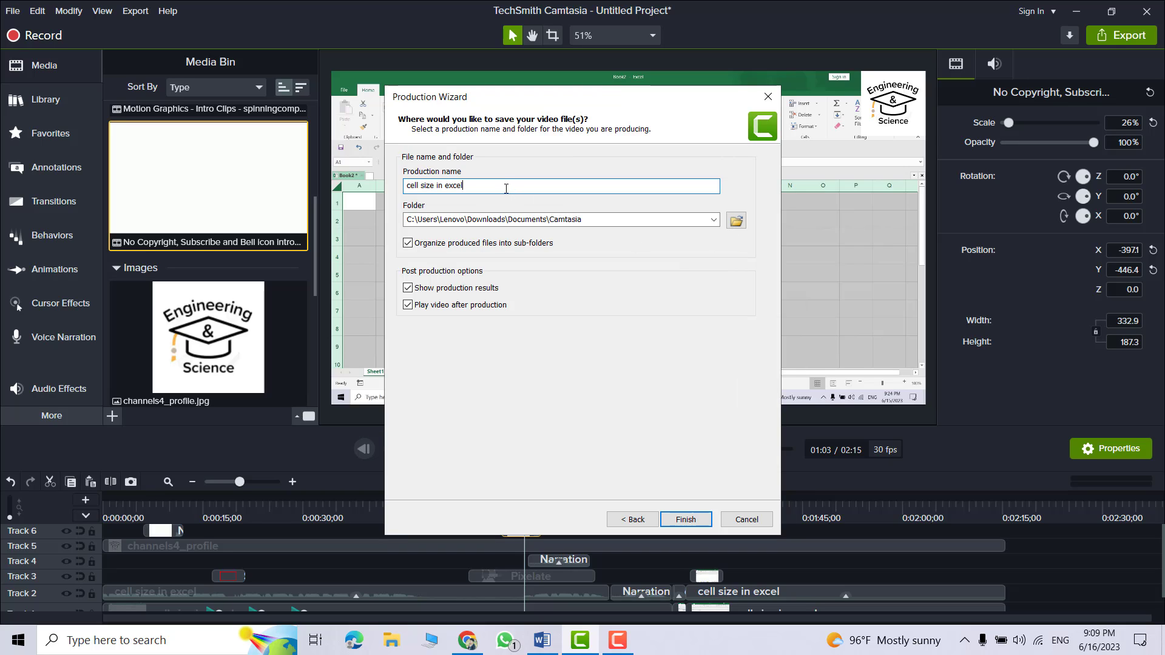
{"action": "left_click", "coordinate": [684, 516]}
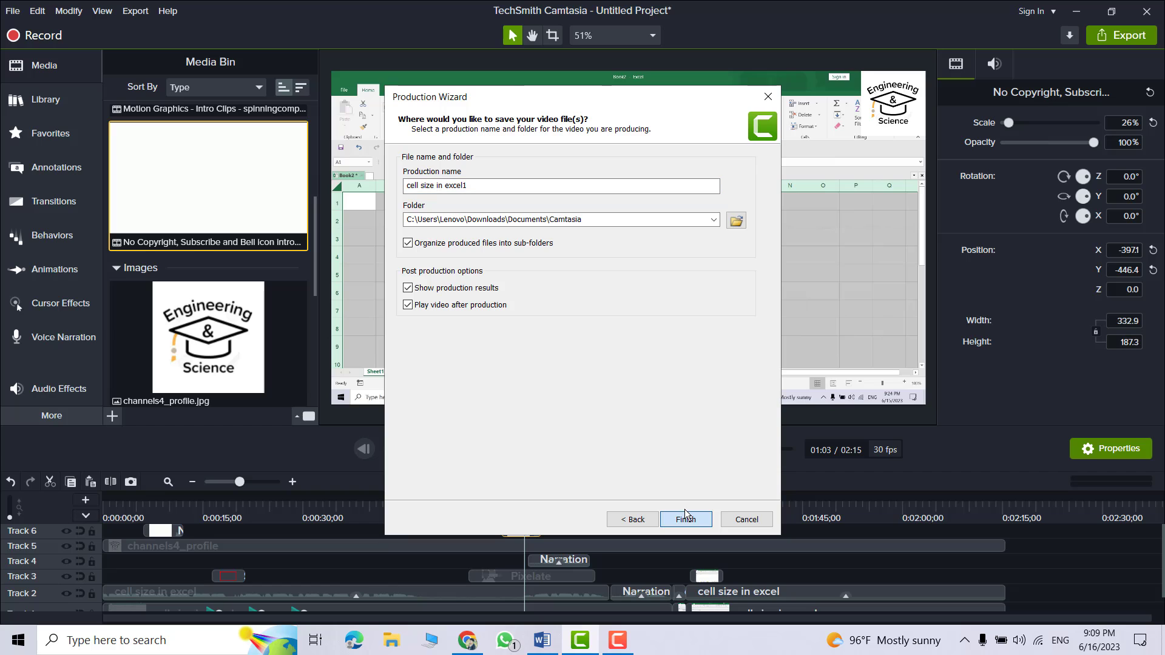